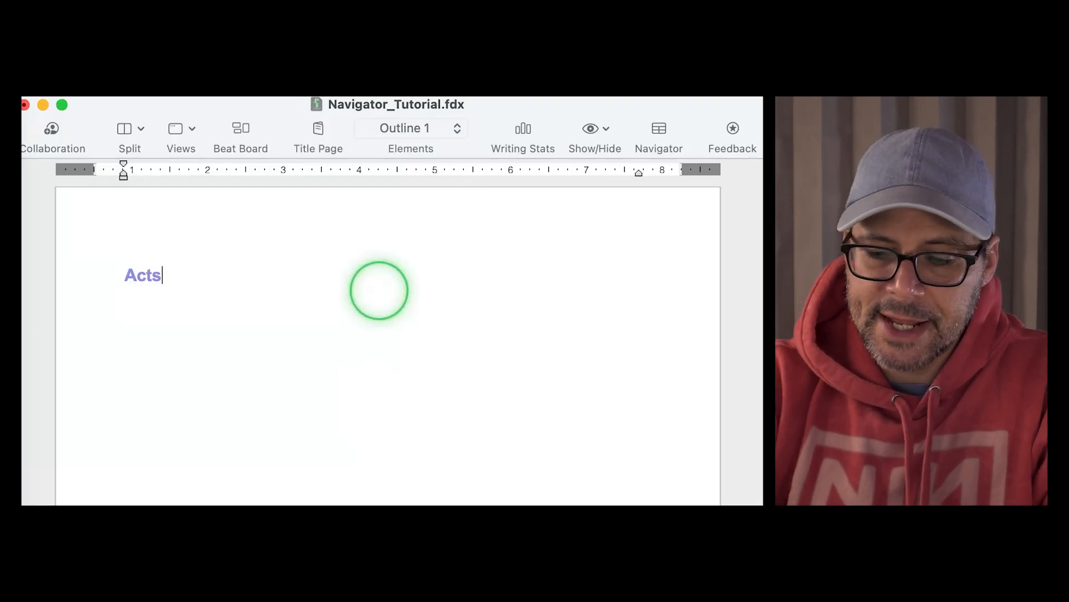
Below the Acts heading, add Beats as an Outline 2 heading and Scenes as an Outline 3 heading.
key(Return)
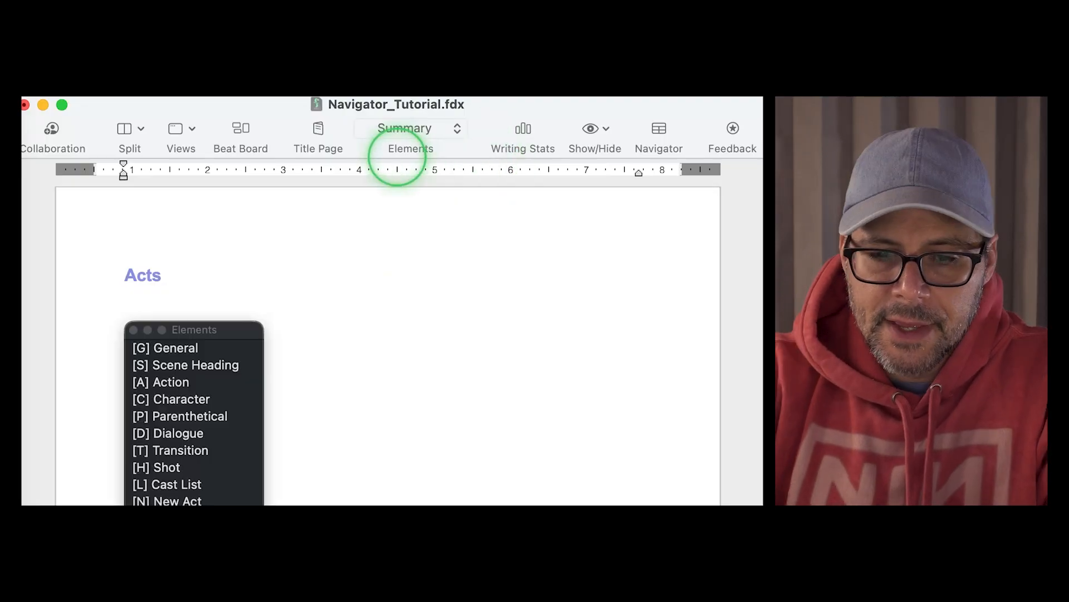
key(2)
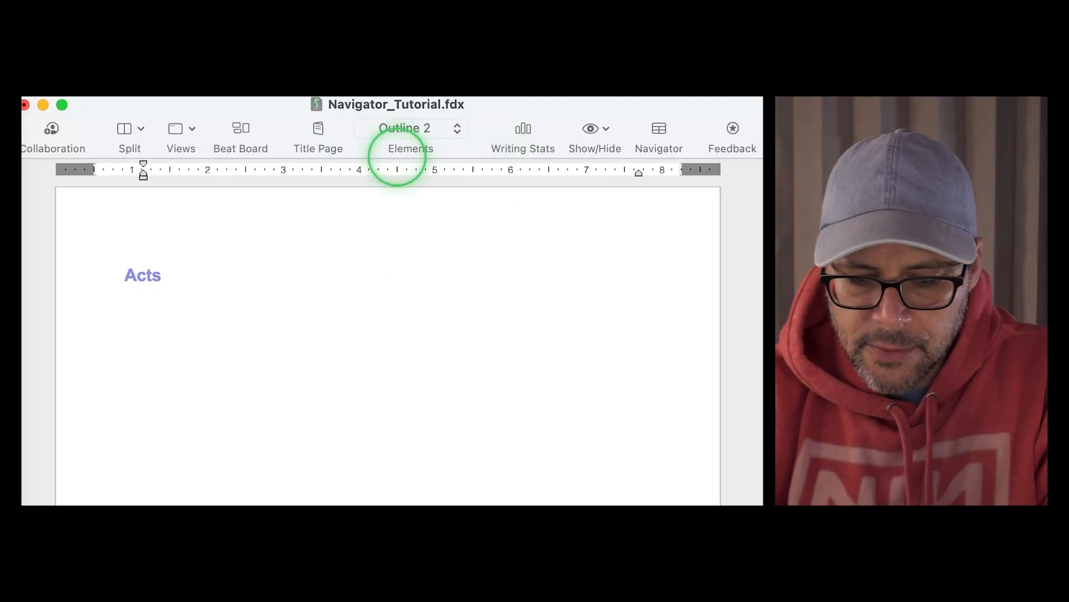
key(Return)
key(super+alt+3)
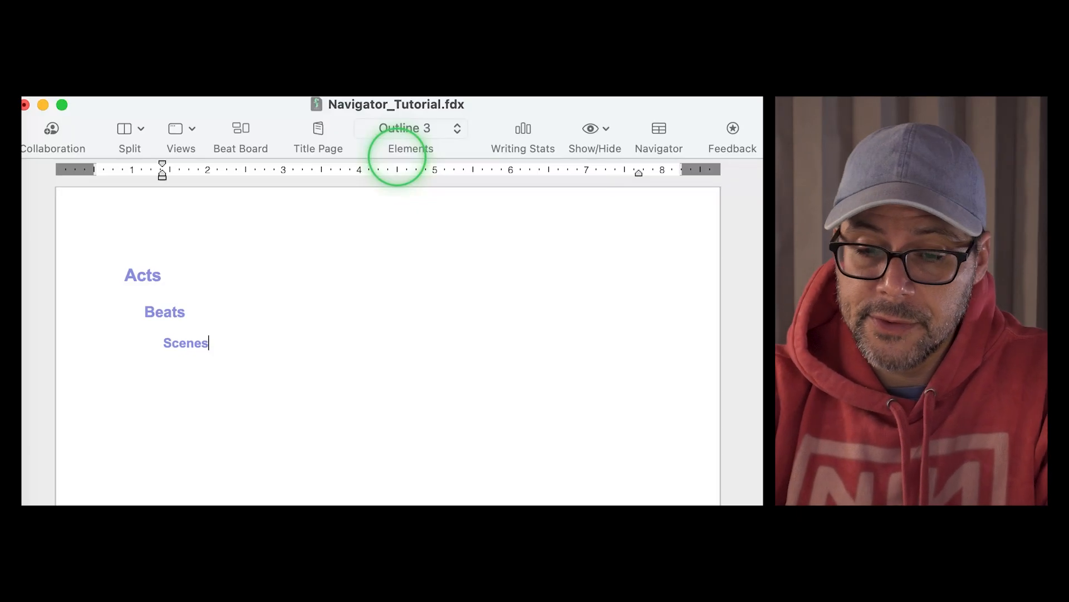
Add the summary "This is a summary of this scene" beneath the Scenes heading.
key(Return)
key(Return)
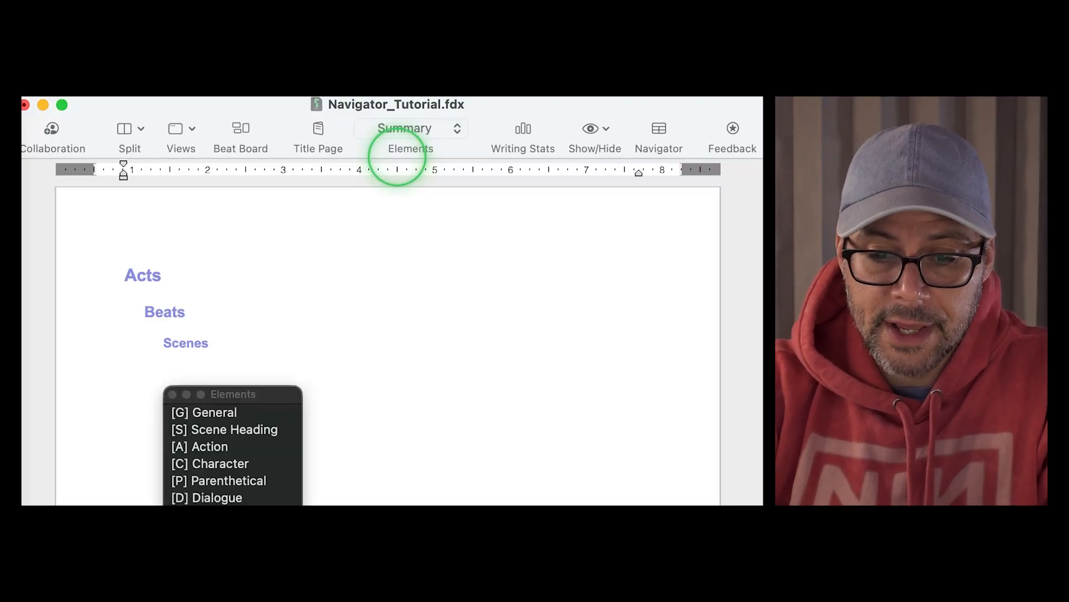
key(Escape)
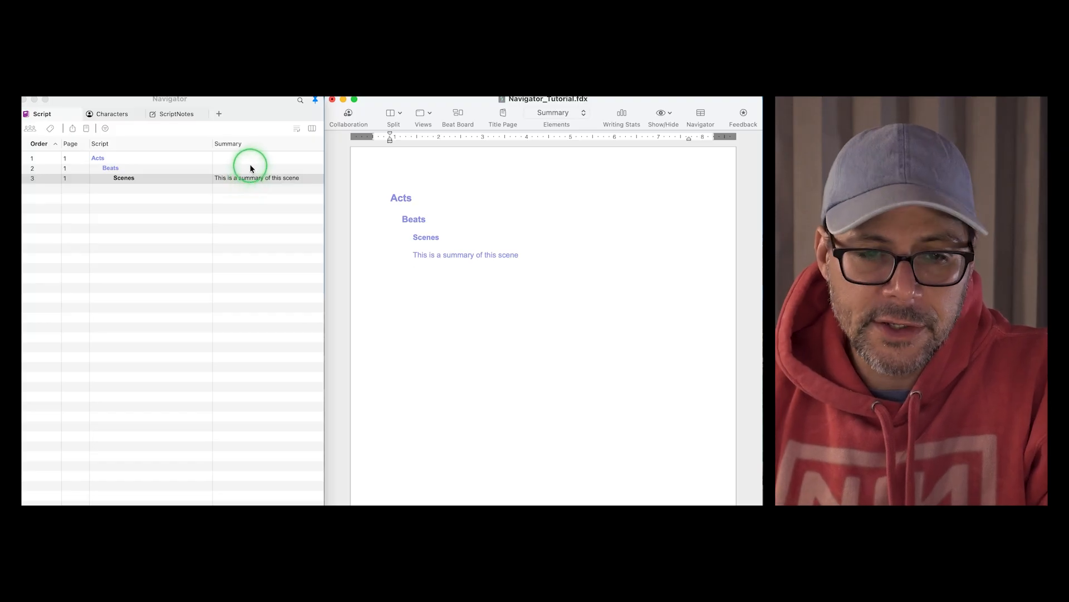
Enter "Ordinary World" as the summary of Beats in the Navigator.
click(250, 168)
click(250, 168)
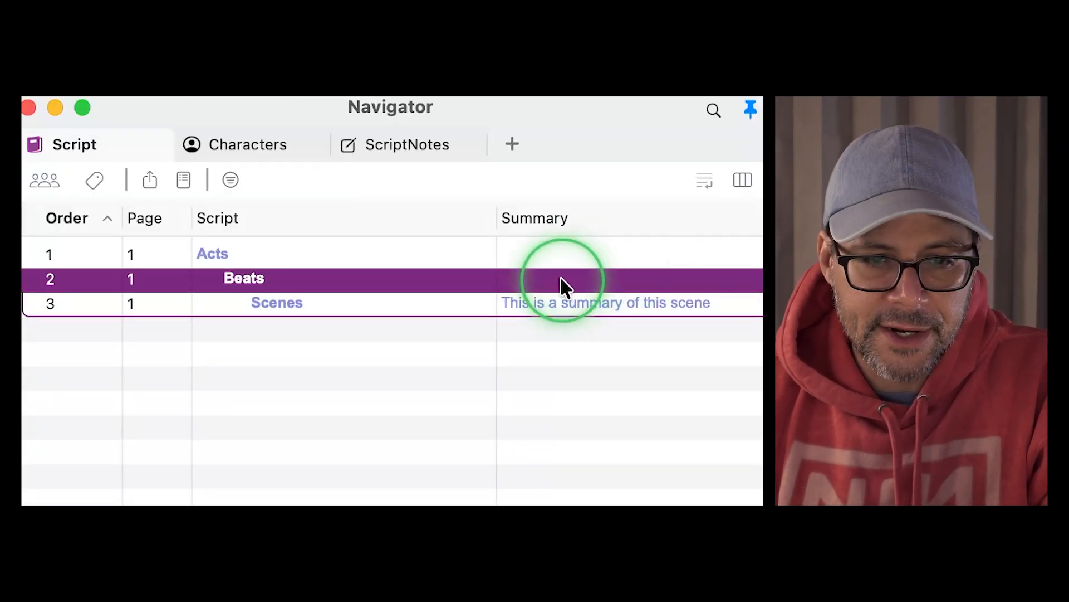
double_click(561, 285)
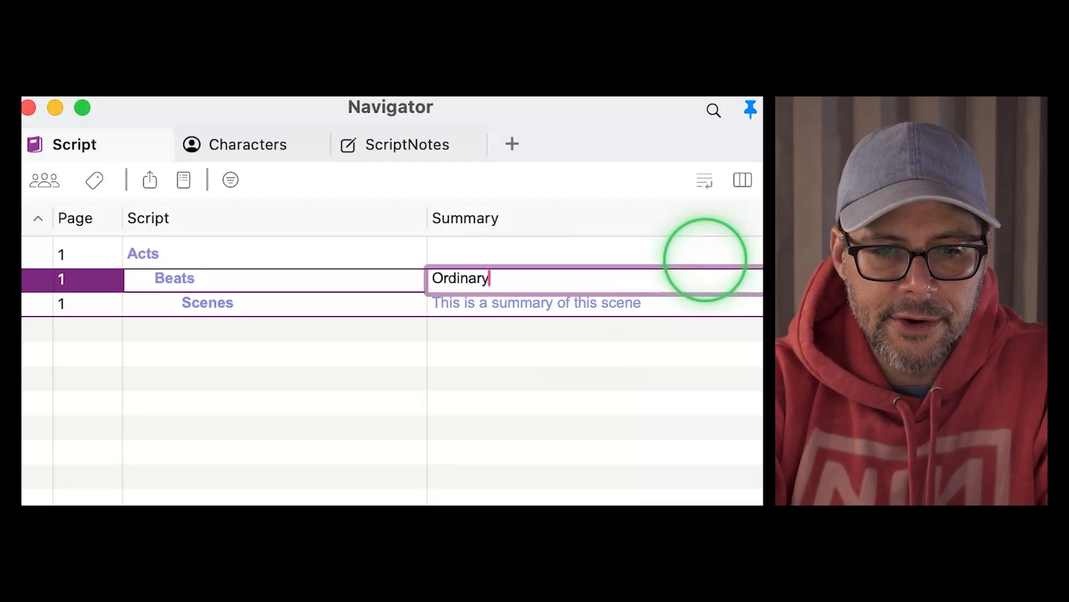
text(Ordinary World)
key(Return)
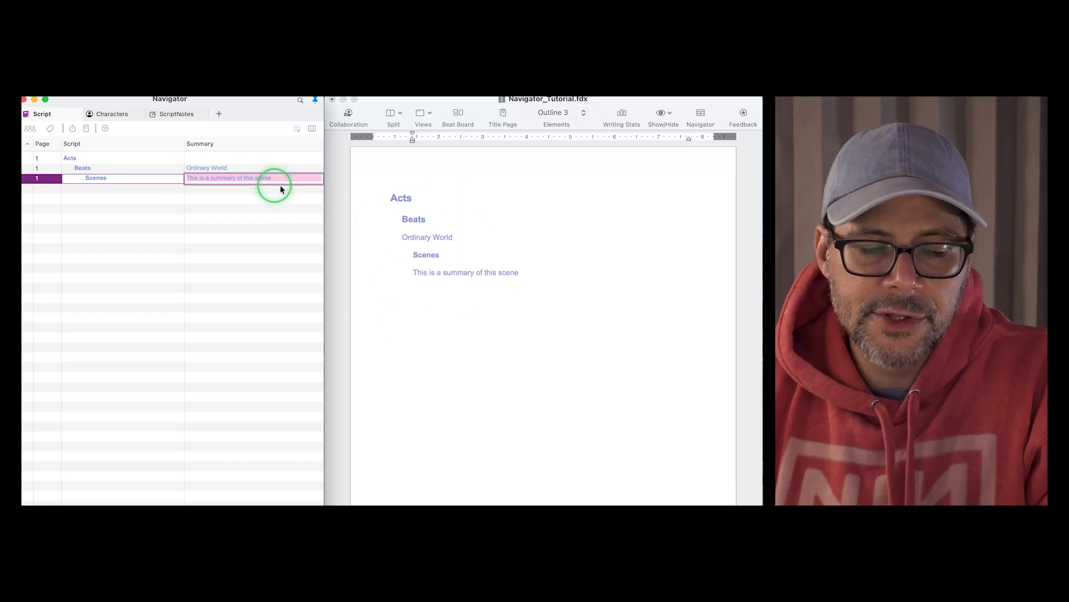
Below the scene summary in the script, add a Note element reading "This is a note that I want to remember".
click(543, 271)
key(Return)
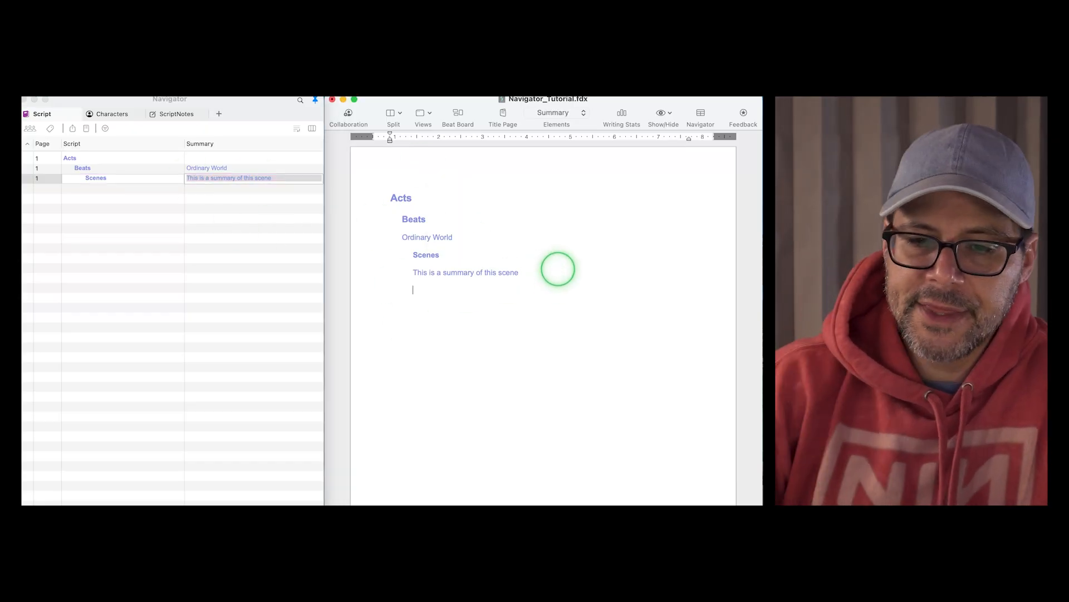
click(589, 113)
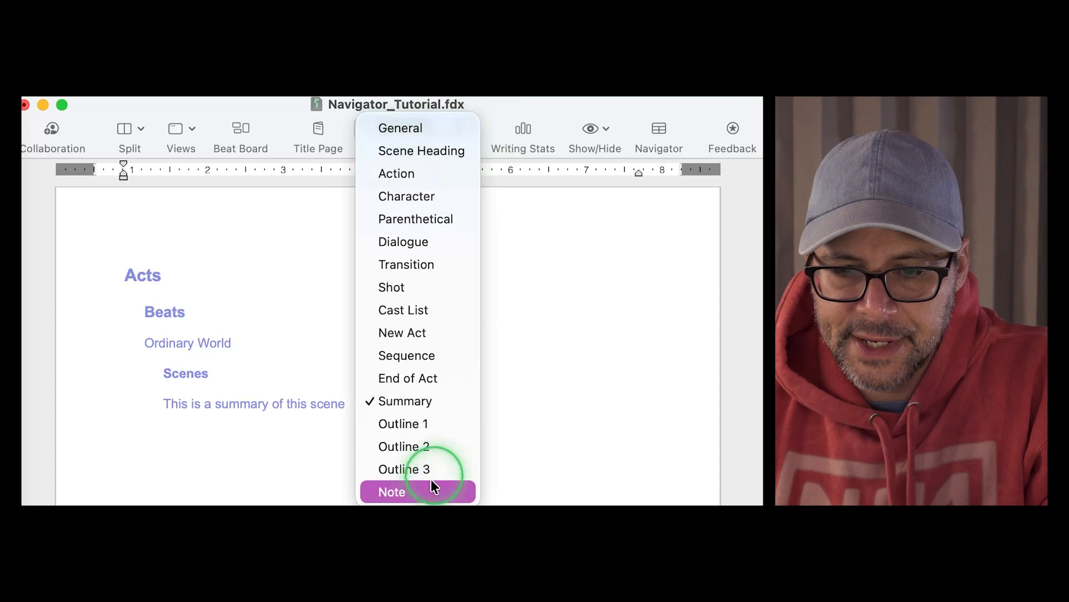
click(567, 321)
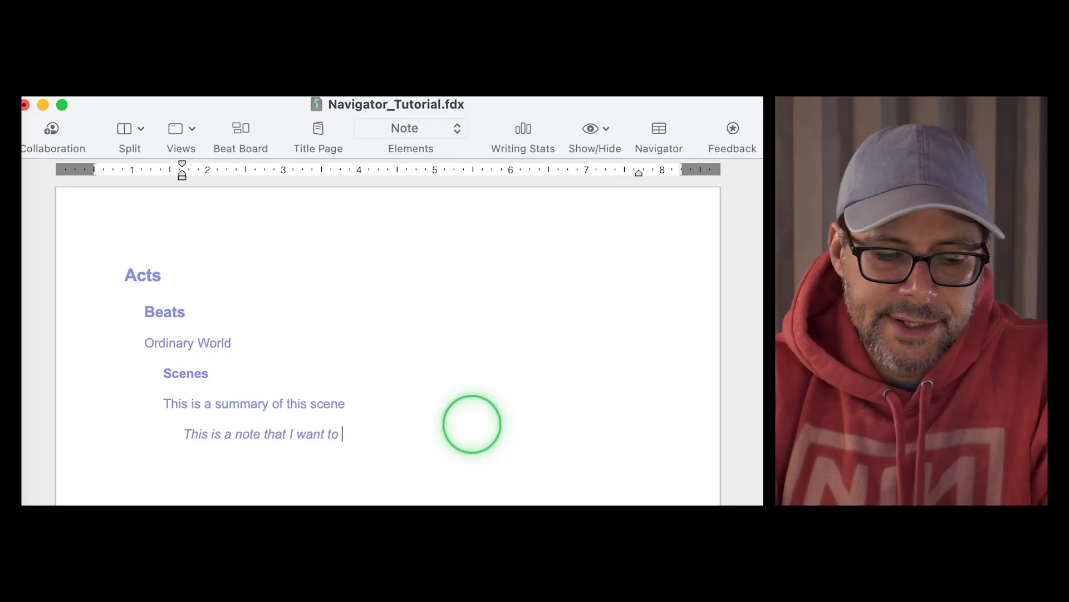
text(ber)
key(Return)
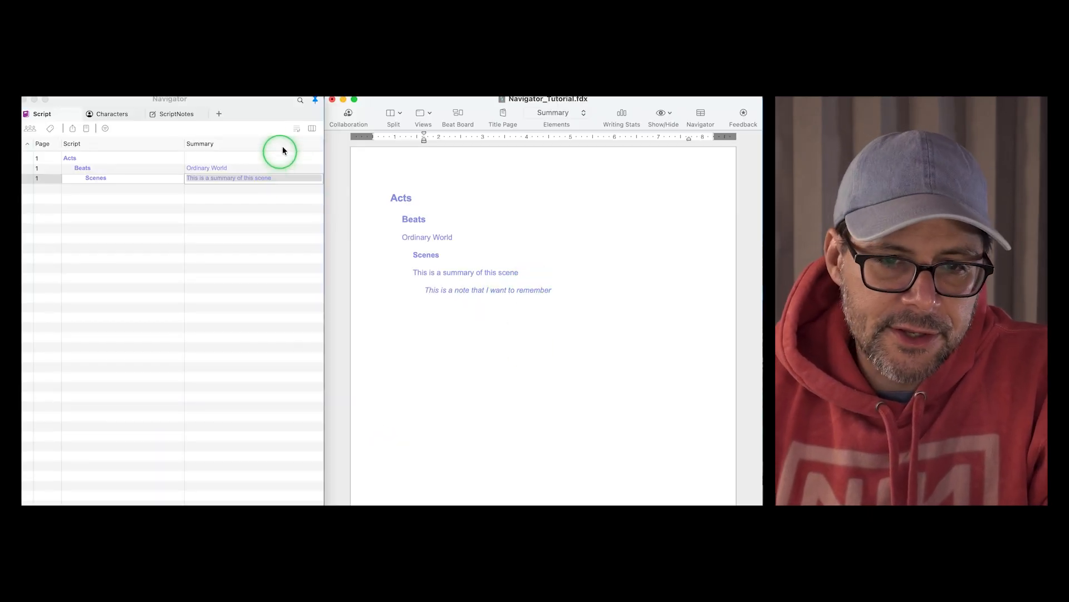
Show the Color column in the Navigator and narrow the Script column to make room for it.
click(311, 128)
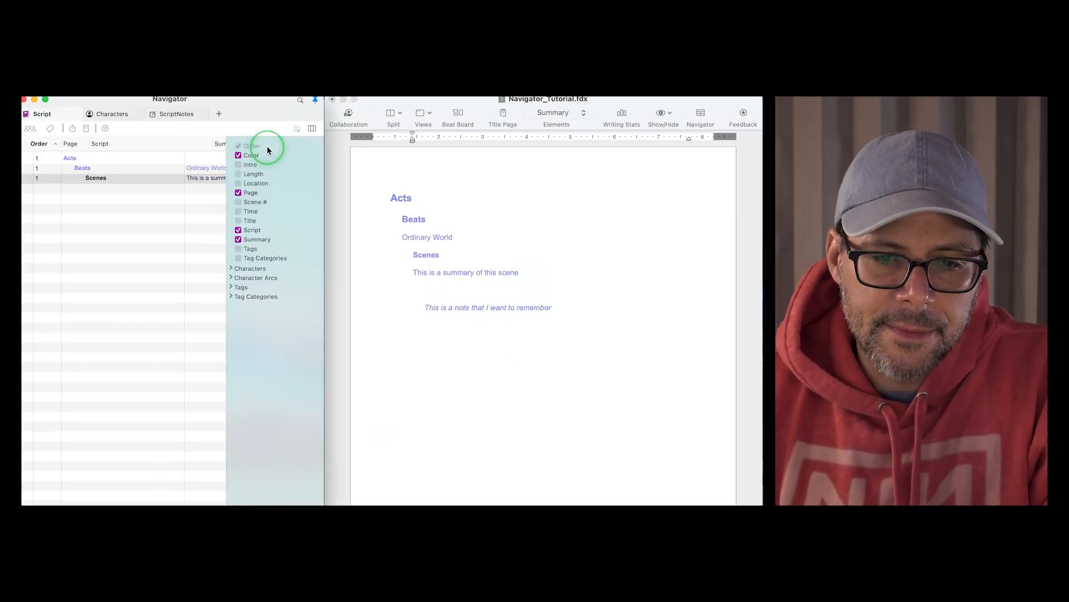
click(209, 223)
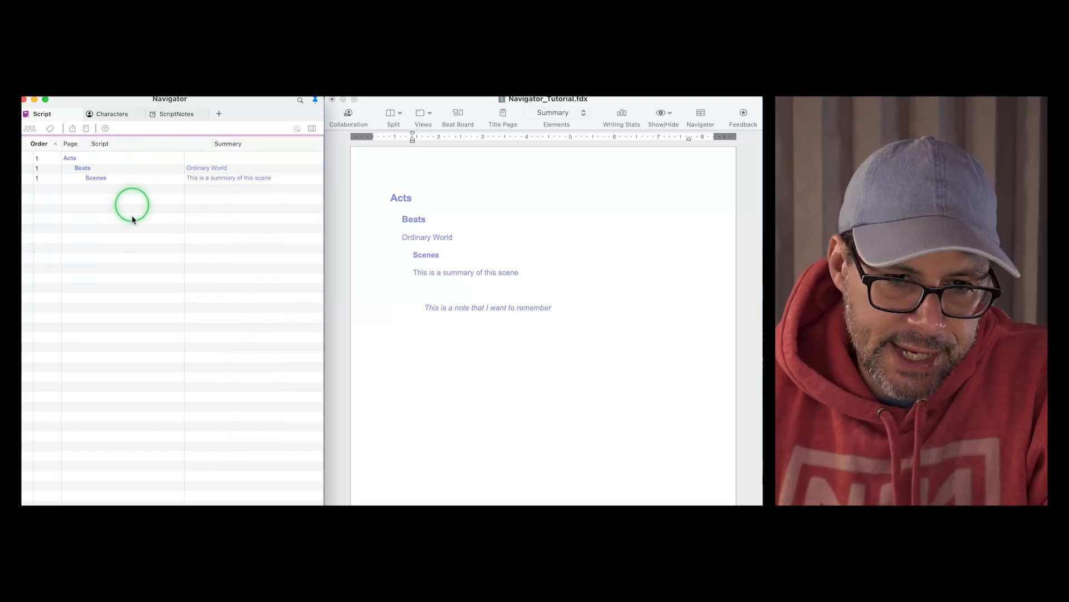
click(182, 146)
drag(212, 144, 167, 146)
Delete the blank line between the scene summary and the note in the script.
click(540, 297)
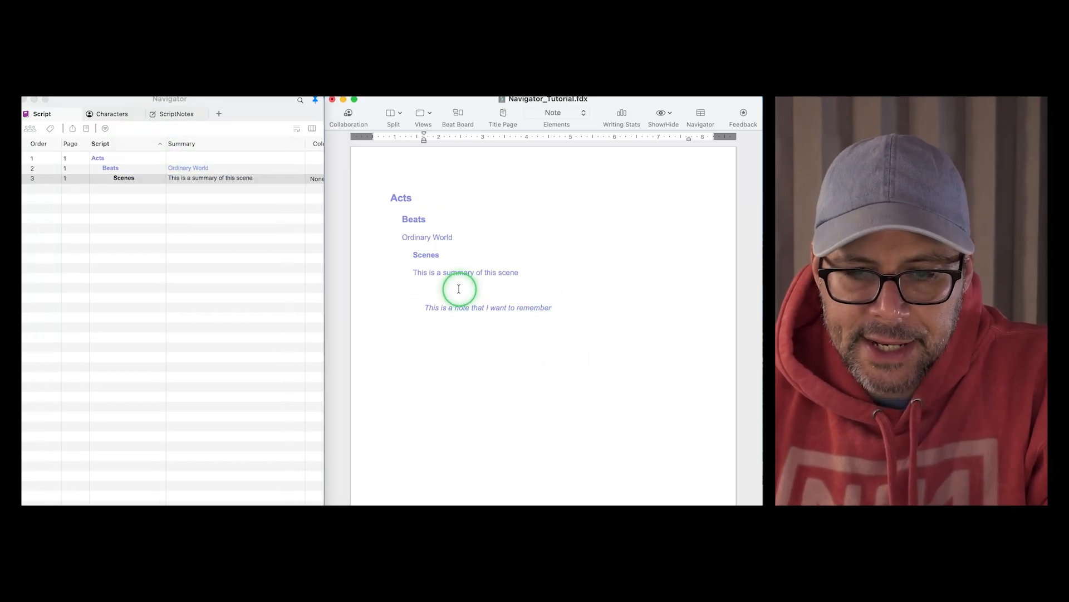
key(BackSpace)
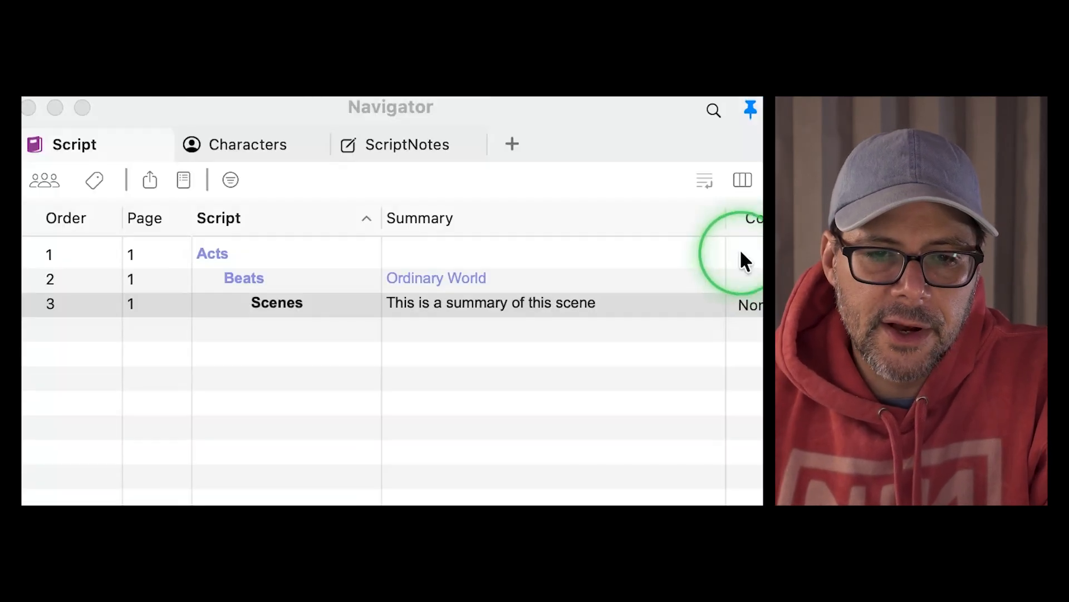
Narrow the Navigator's Summary column and color-code the outline rows: Acts red, Beats green and Scenes purple.
click(723, 219)
drag(723, 219, 632, 219)
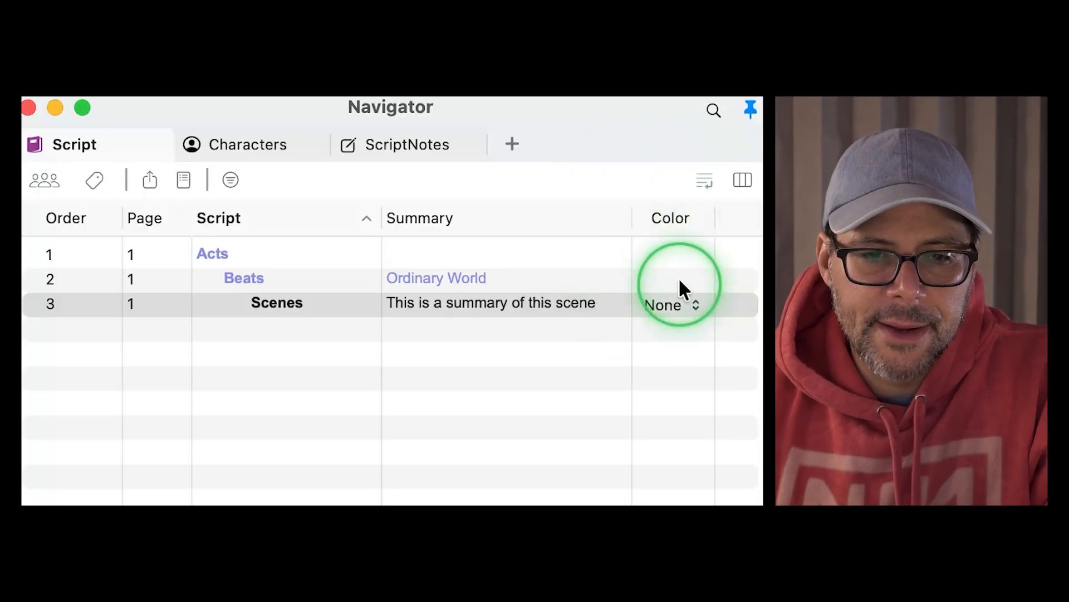
click(679, 253)
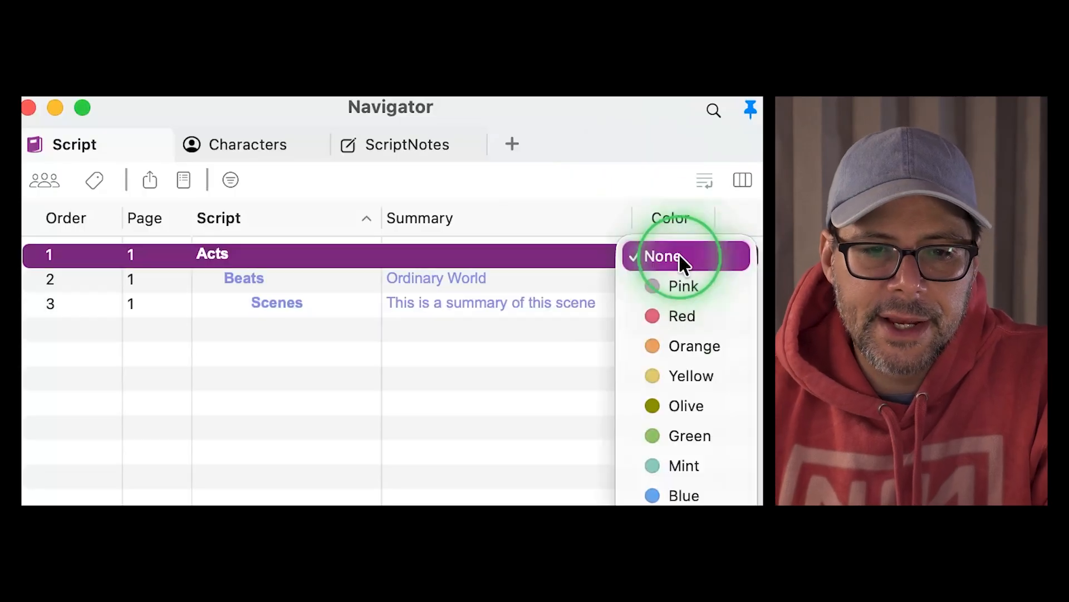
click(678, 315)
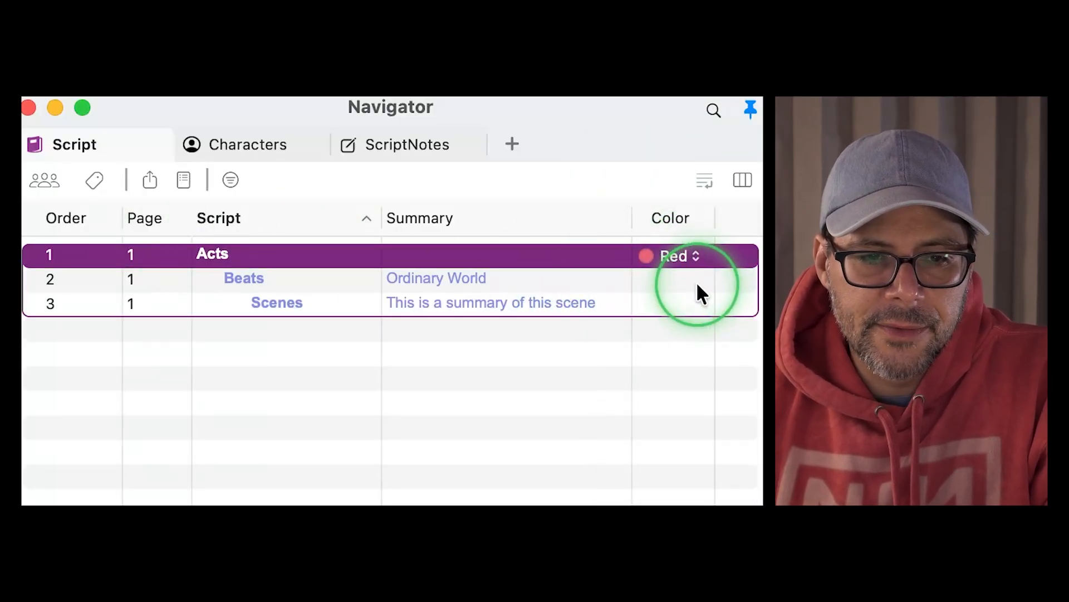
click(696, 281)
click(689, 454)
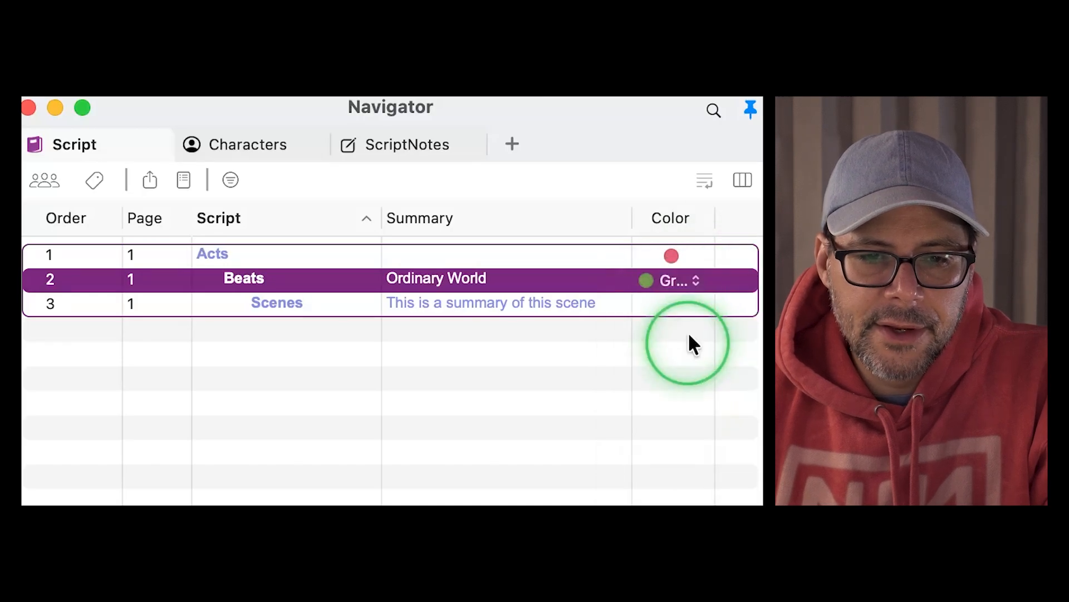
click(683, 305)
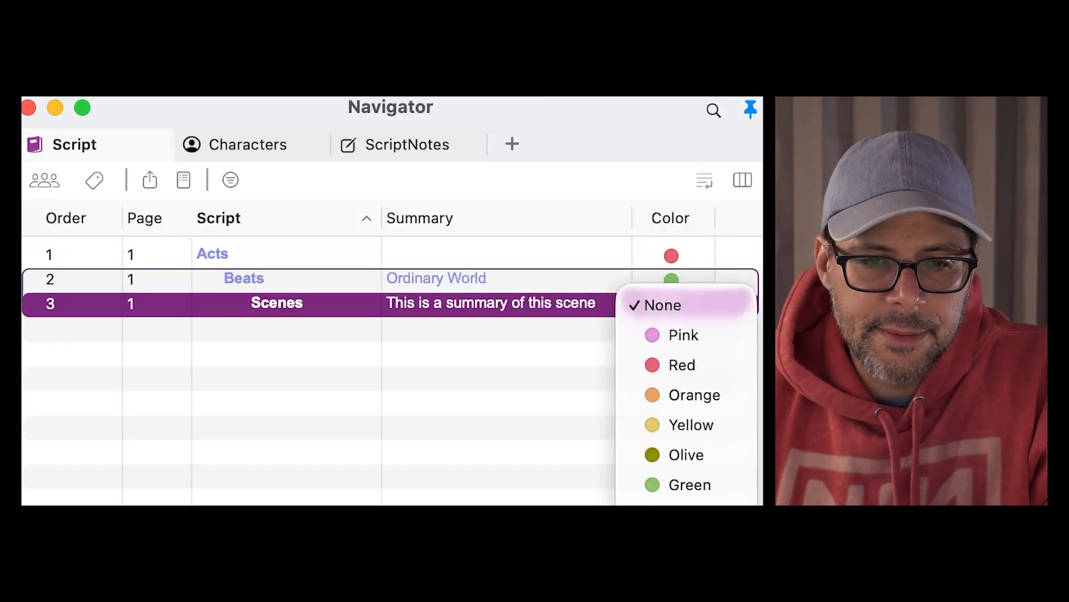
click(663, 549)
click(780, 335)
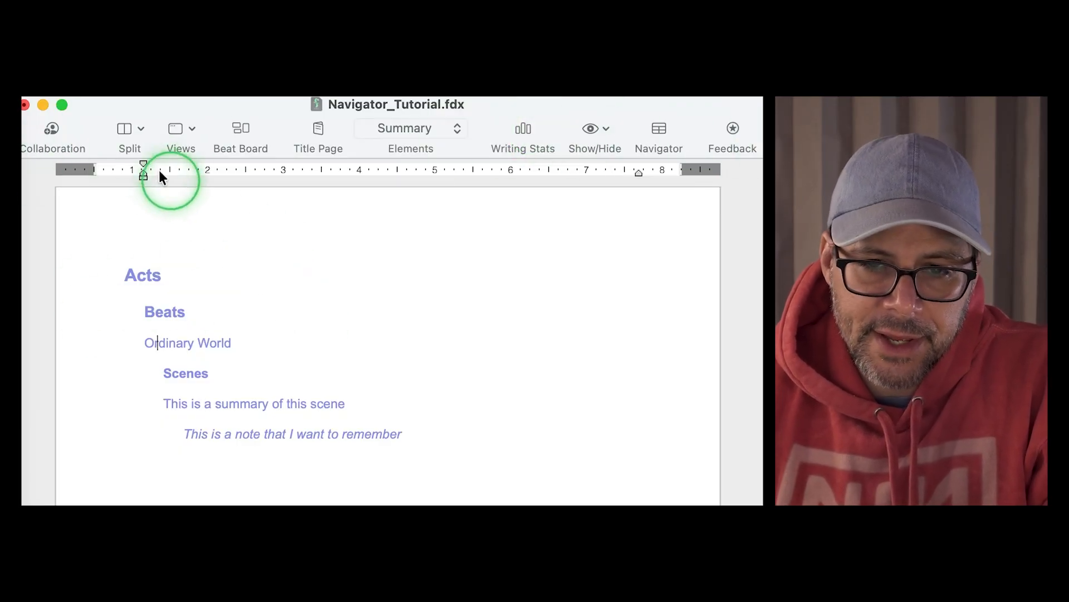
Hide the outline in the script, and close and reopen the Navigator.
click(609, 132)
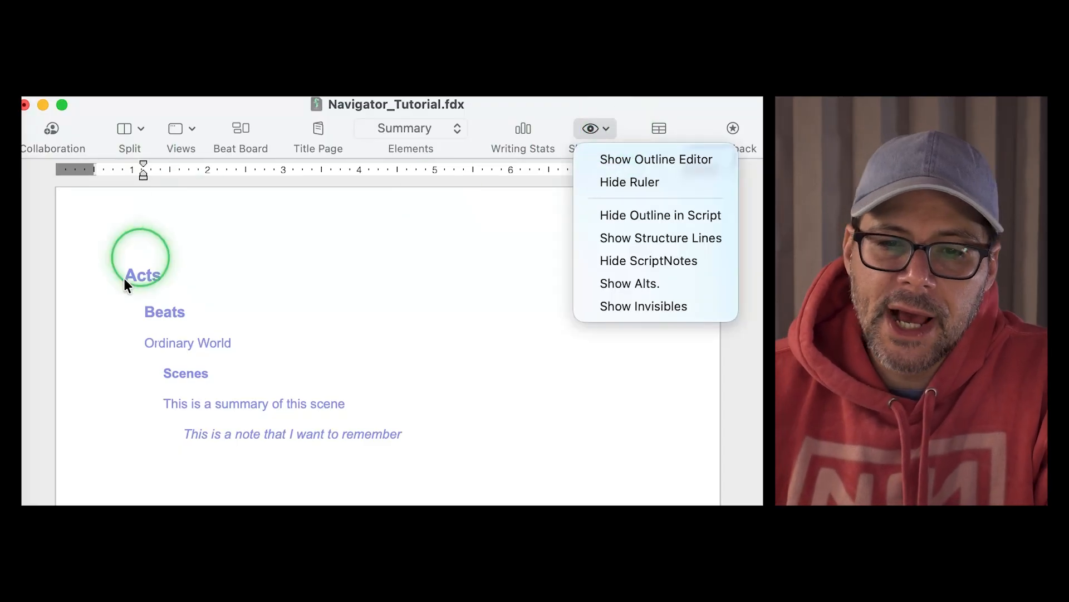
click(672, 216)
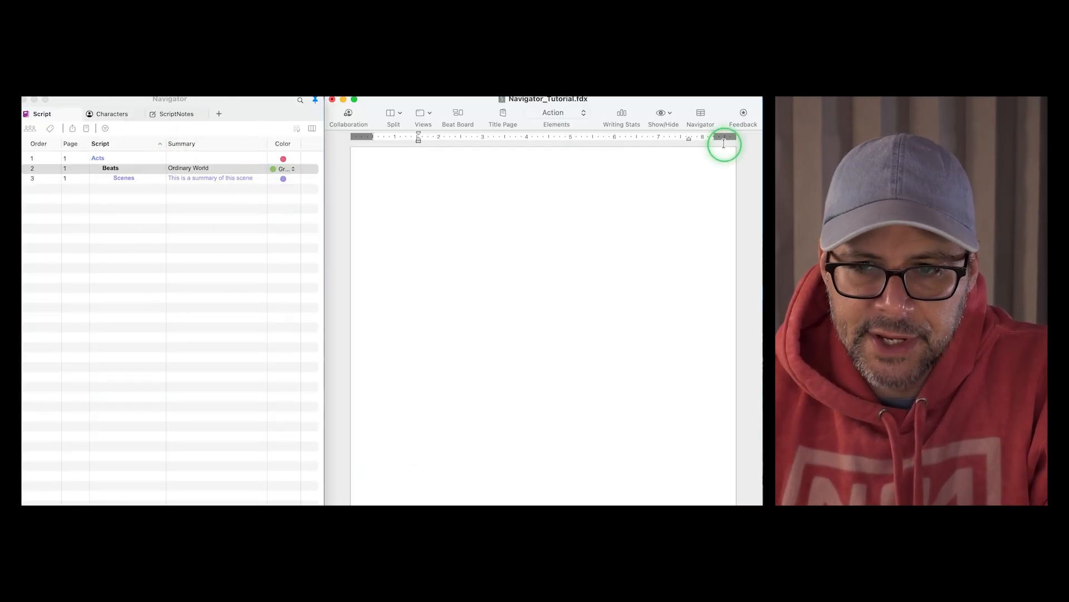
click(702, 118)
click(702, 118)
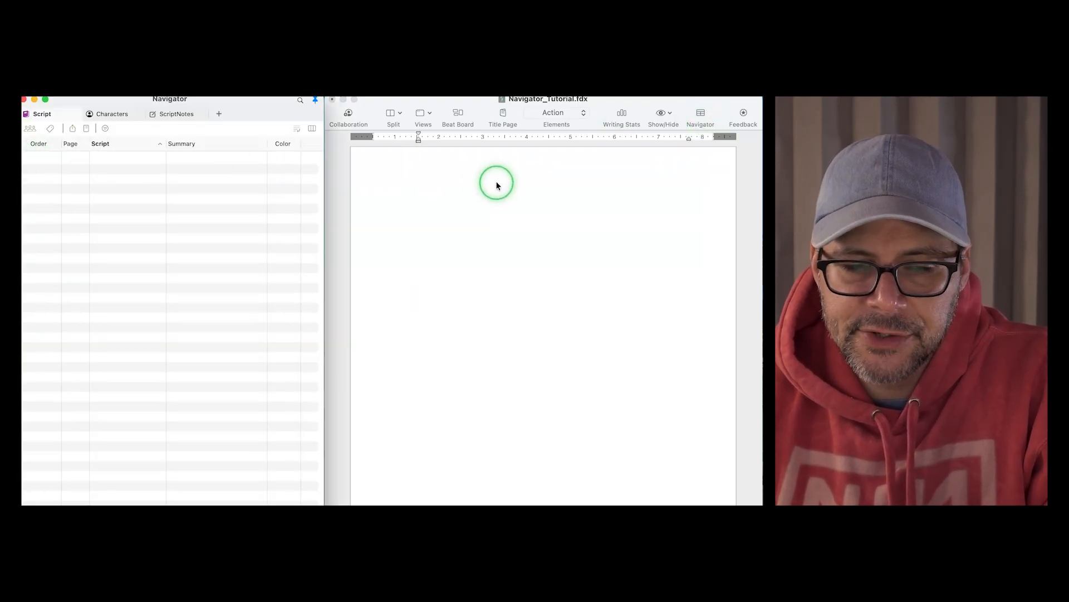
Show the outline in the script again, and close and reopen the Navigator to refresh its list.
click(666, 113)
click(682, 163)
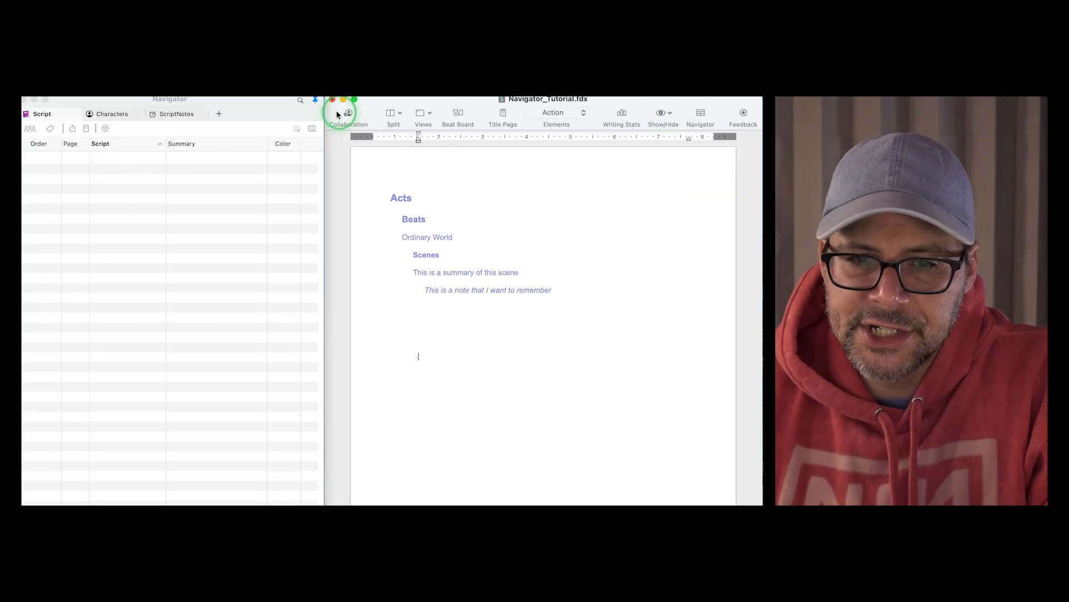
click(704, 115)
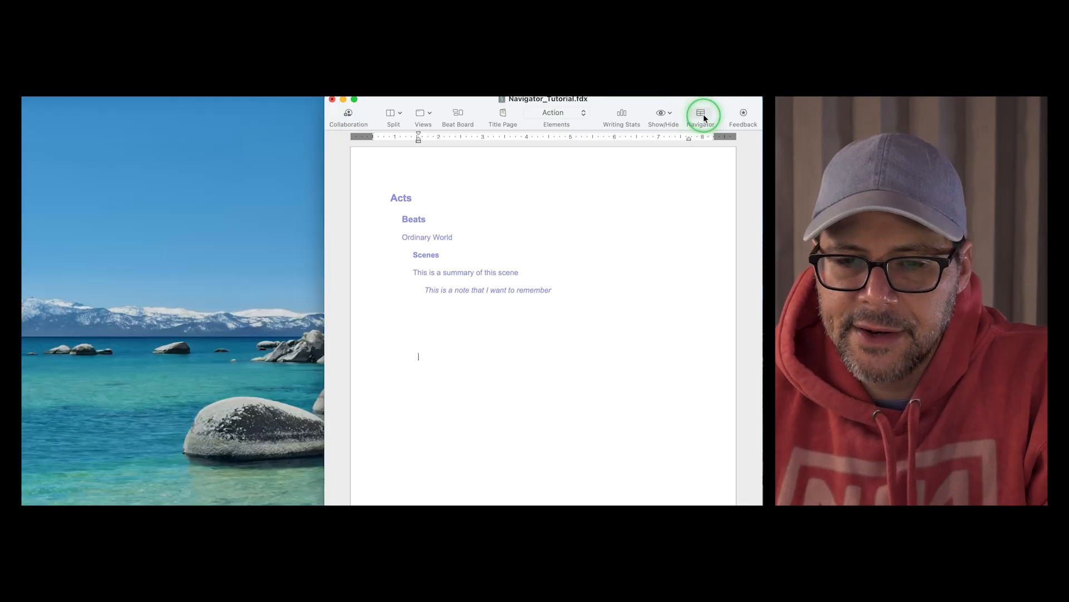
click(704, 115)
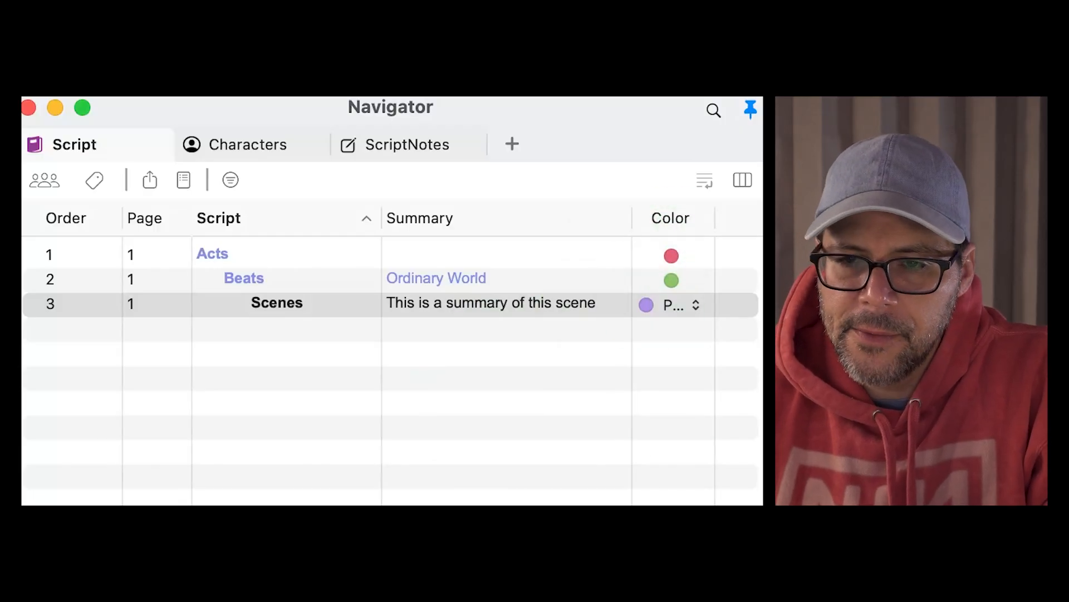
Turn on structure lines in the script and select the Acts entry in the Navigator.
click(606, 129)
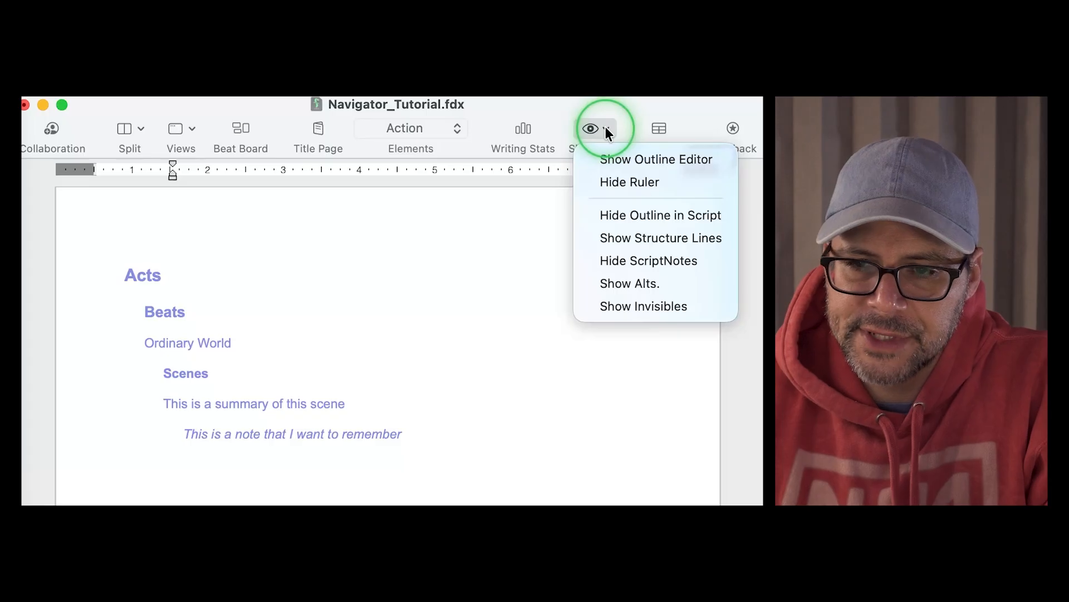
click(626, 237)
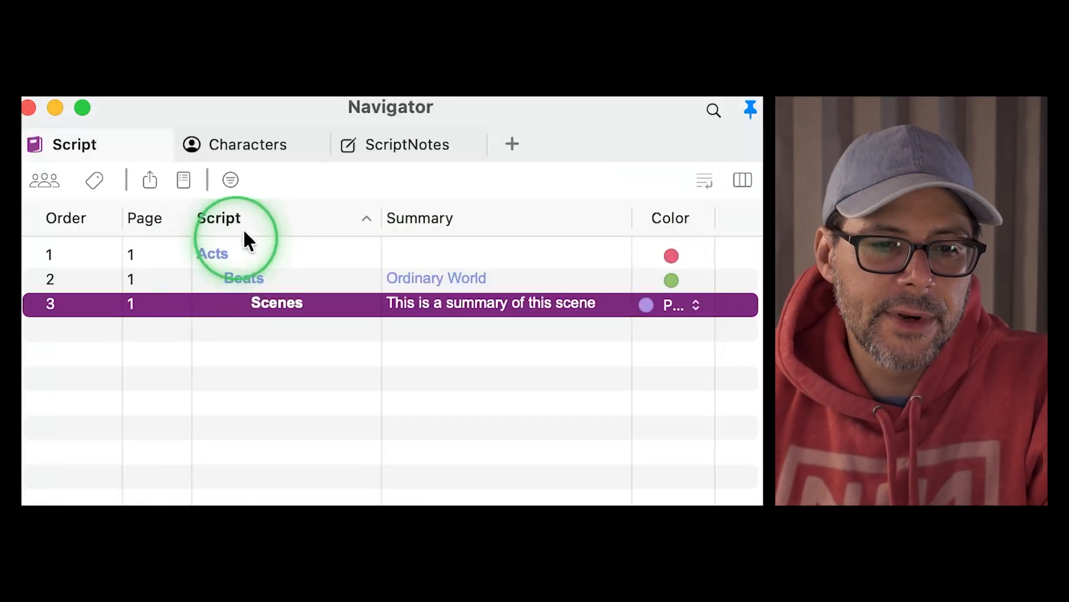
click(216, 254)
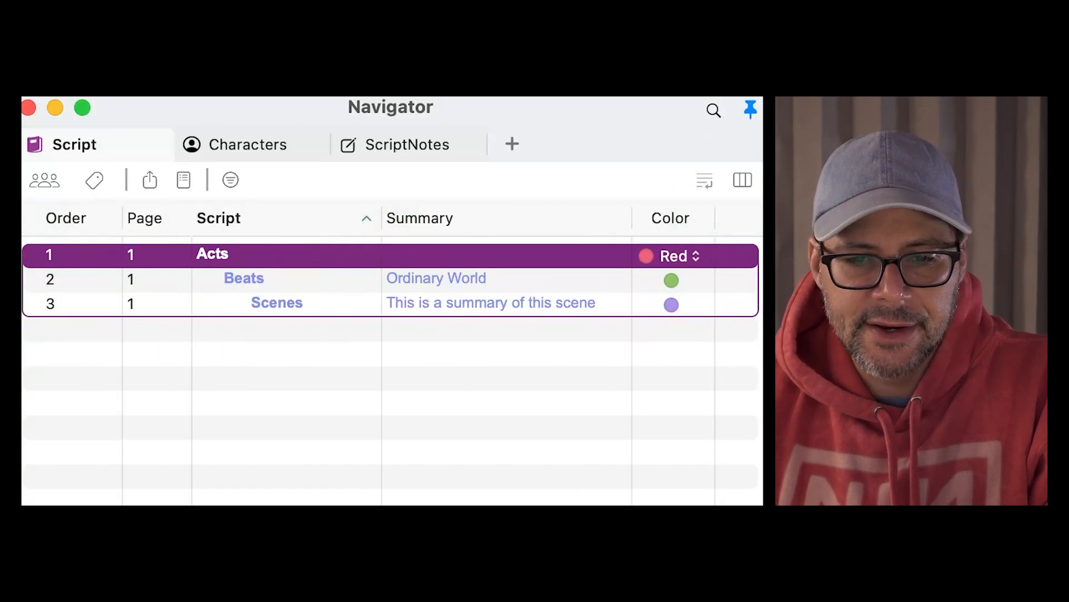
click(23, 304)
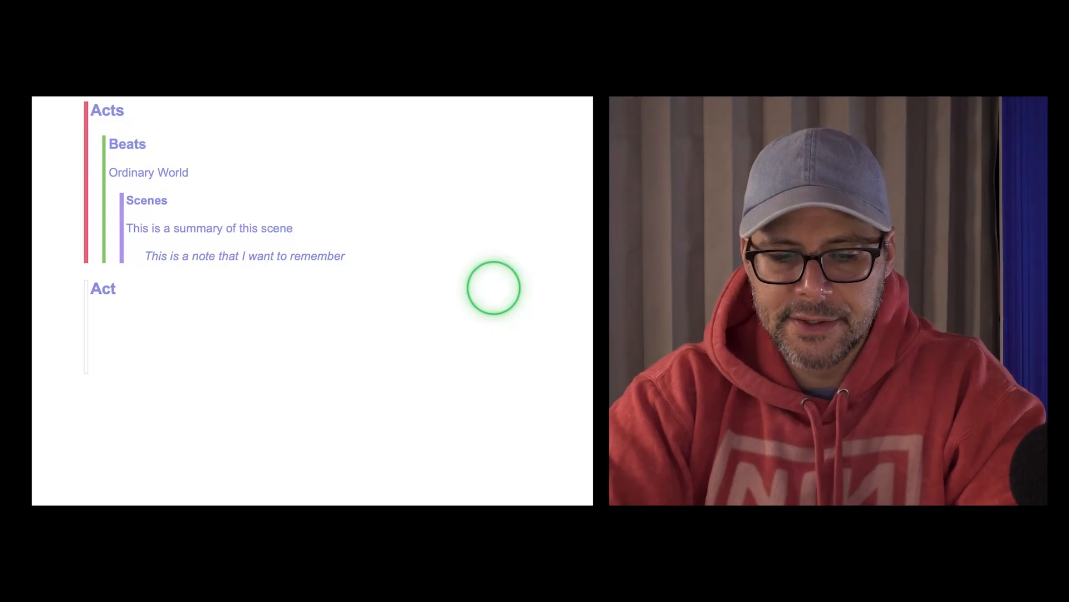
Complete the second act's heading as "Act Two" and add the Outline 2 headings "Act Two Beat 1" and "Act Two Beat 2" beneath it.
text(Two)
key(Return)
key(Return)
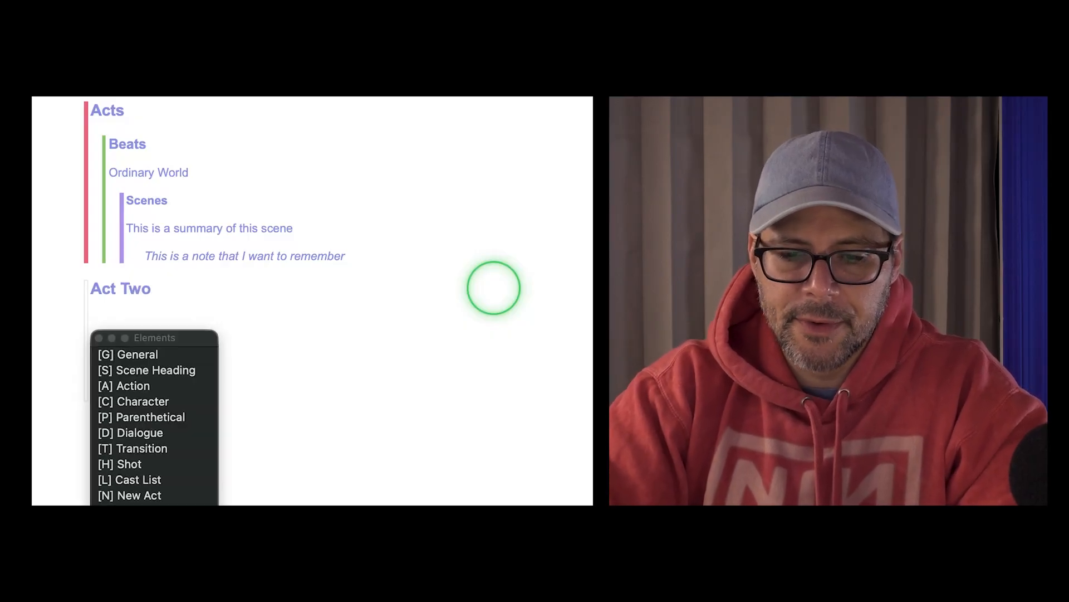
text(bA)
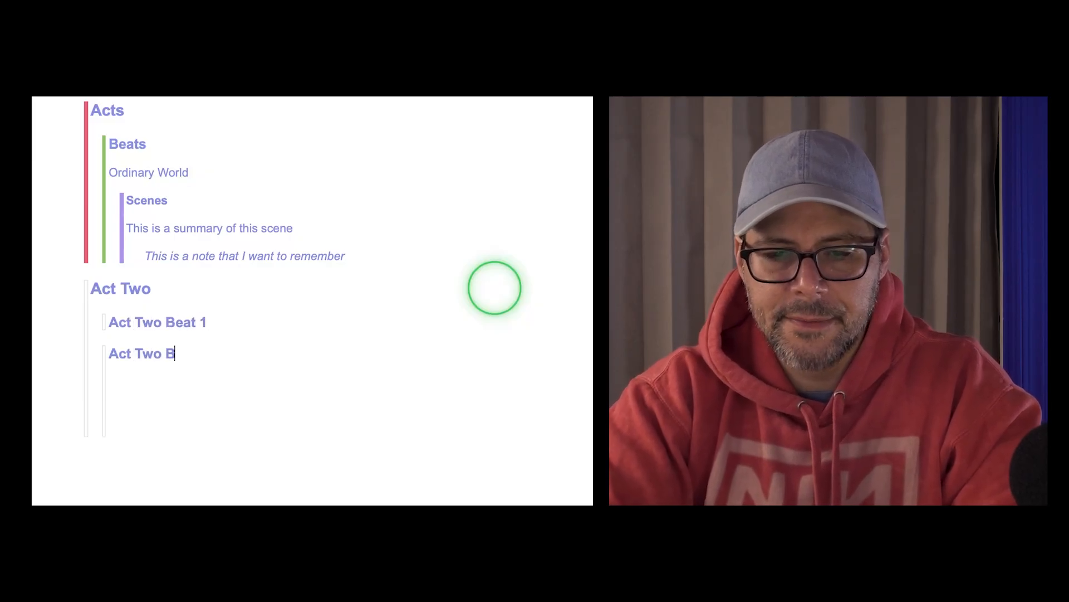
key(Return)
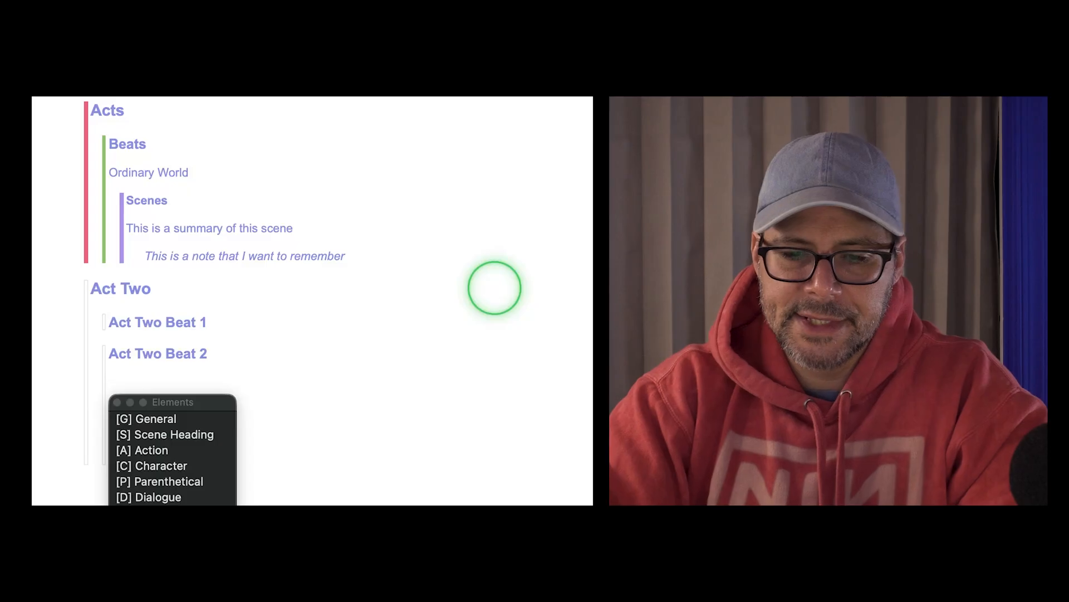
Add the Outline 2 heading "Midpoint", then the Outline 1 heading "Act Three" with Outline 2 headings "Act Three Beat 1" and "Act Three Beat 2".
text(2Midpoint)
key(Return)
text(1Act Three)
key(Return)
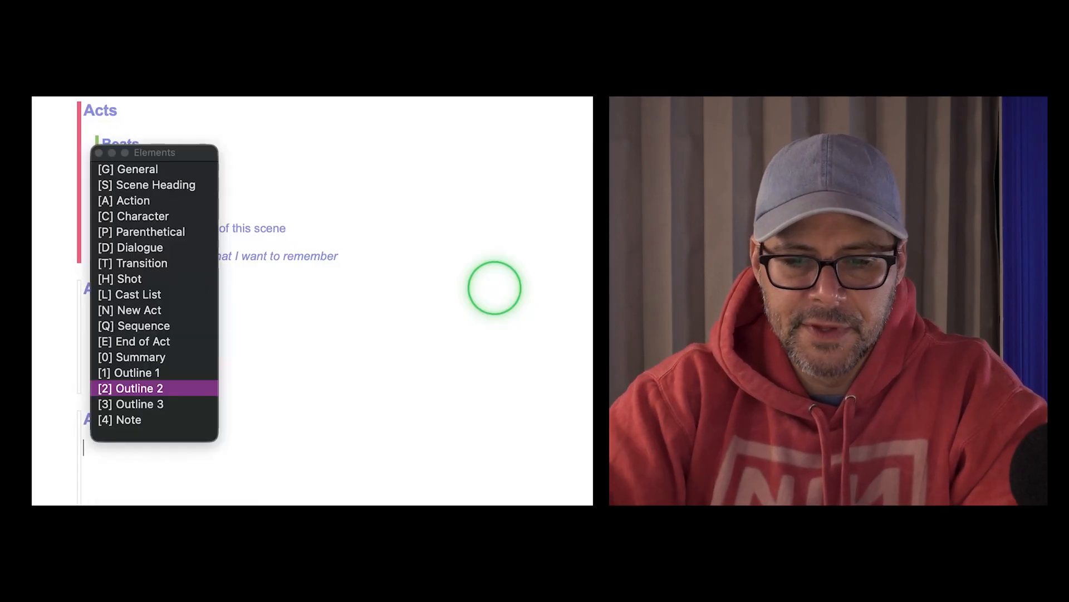
key(2)
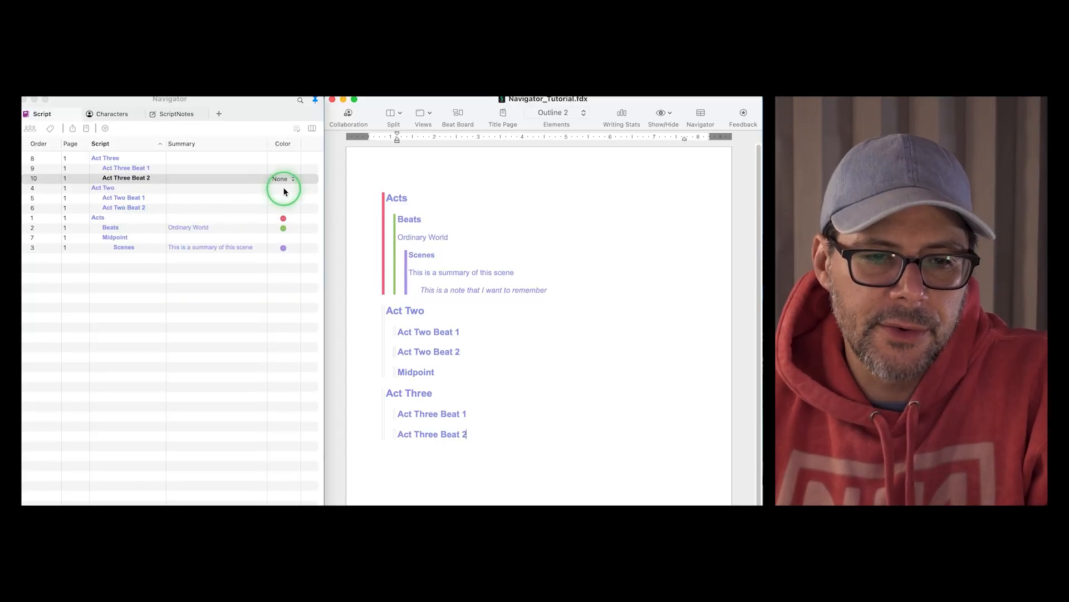
Sort the Navigator list by Order, and color Act Two blue and Act Three yellow.
click(283, 190)
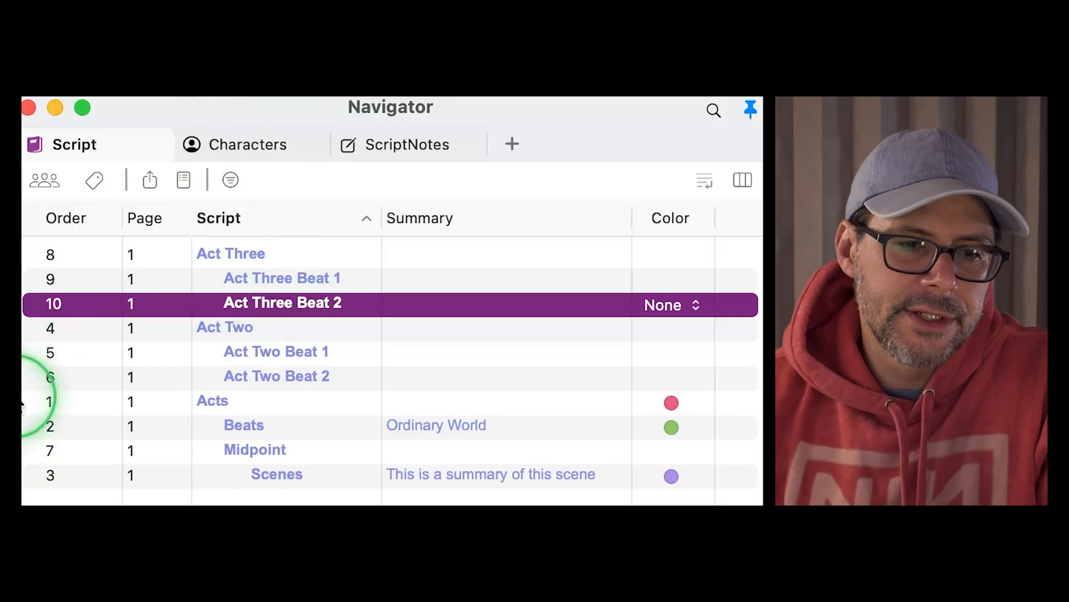
click(69, 220)
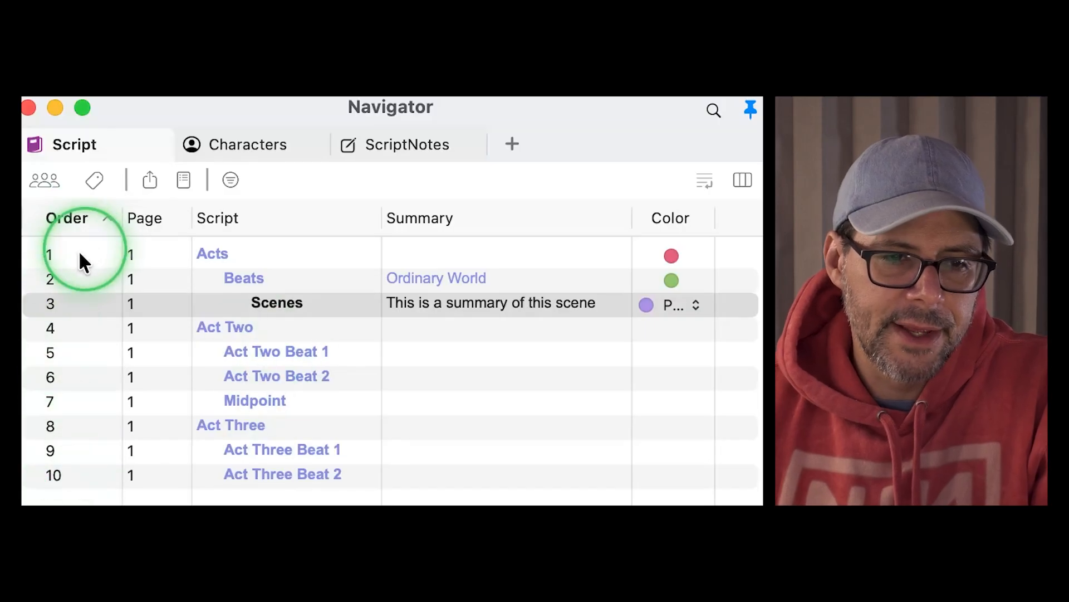
click(255, 333)
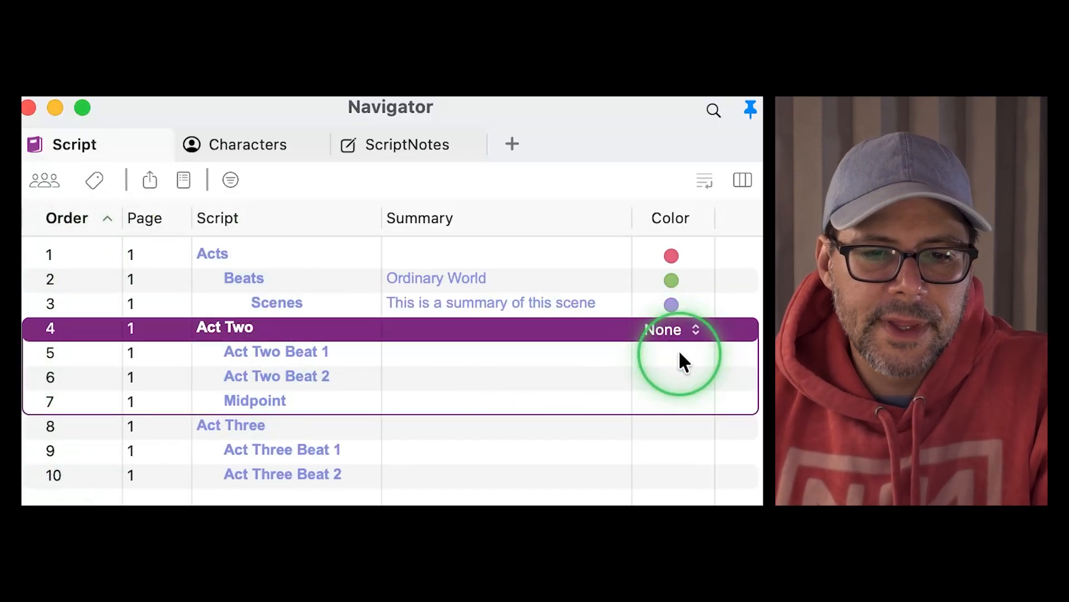
click(677, 333)
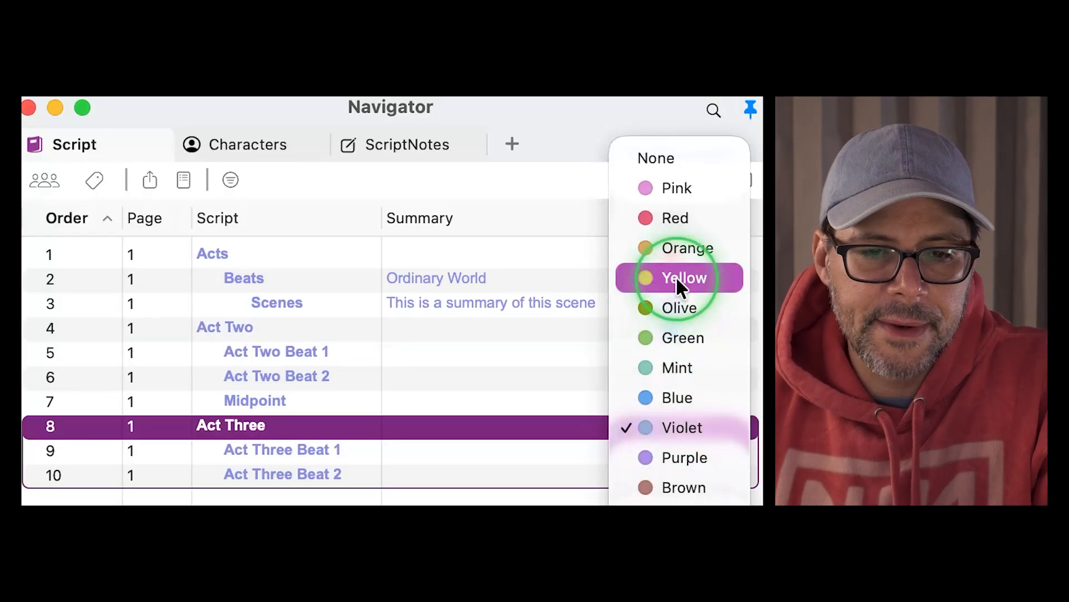
click(676, 275)
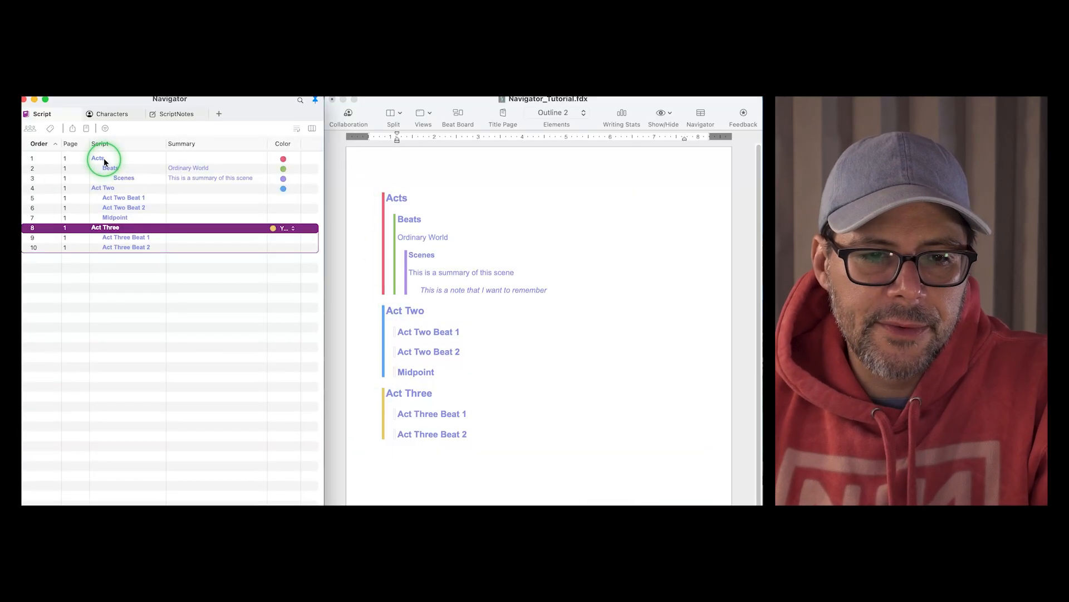
Select the Acts, Act Two and Act Three Beat 2 entries in turn in the Navigator to examine how they are grouped.
click(105, 162)
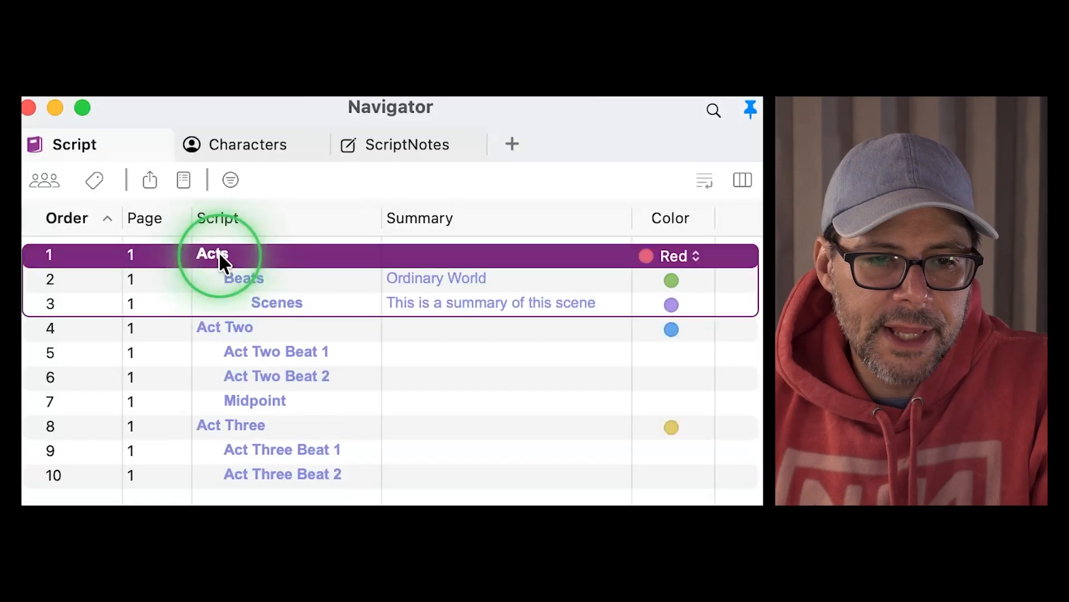
click(214, 335)
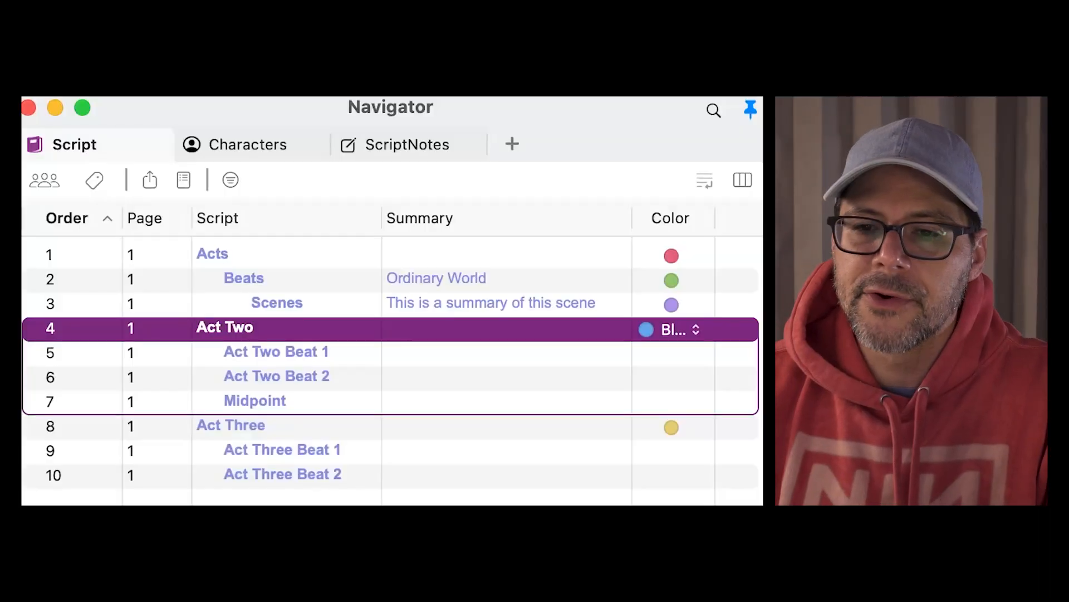
click(282, 474)
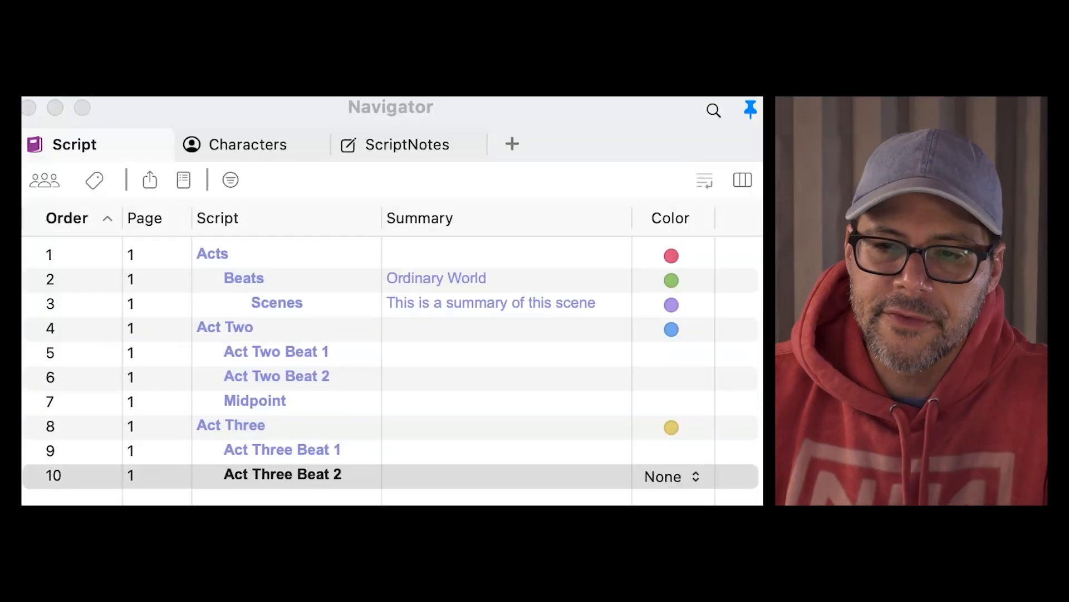
Hide the Color column in the Navigator and close the column options.
click(742, 179)
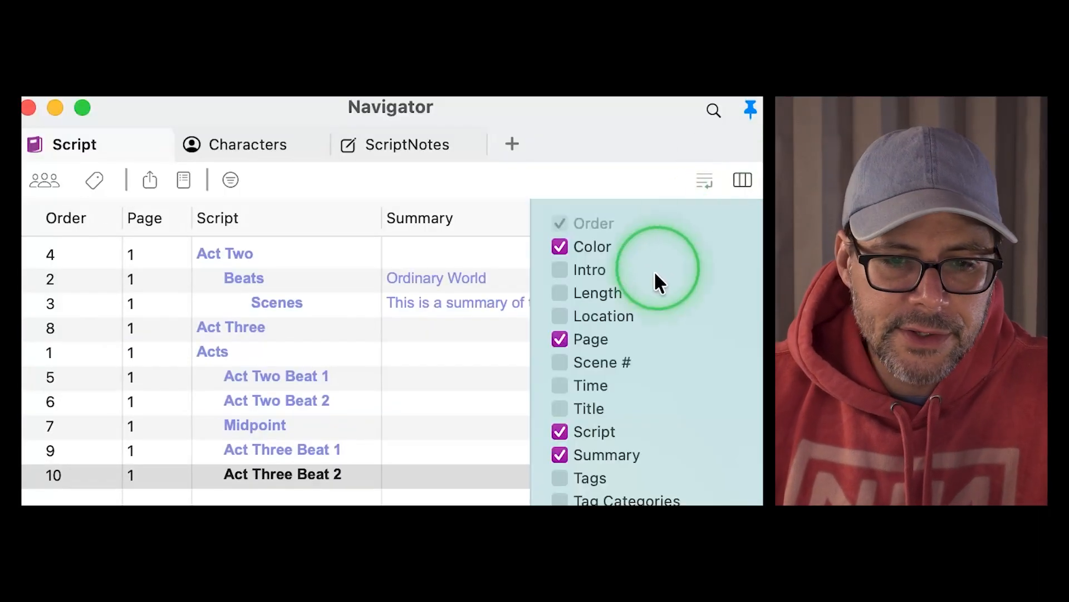
click(562, 247)
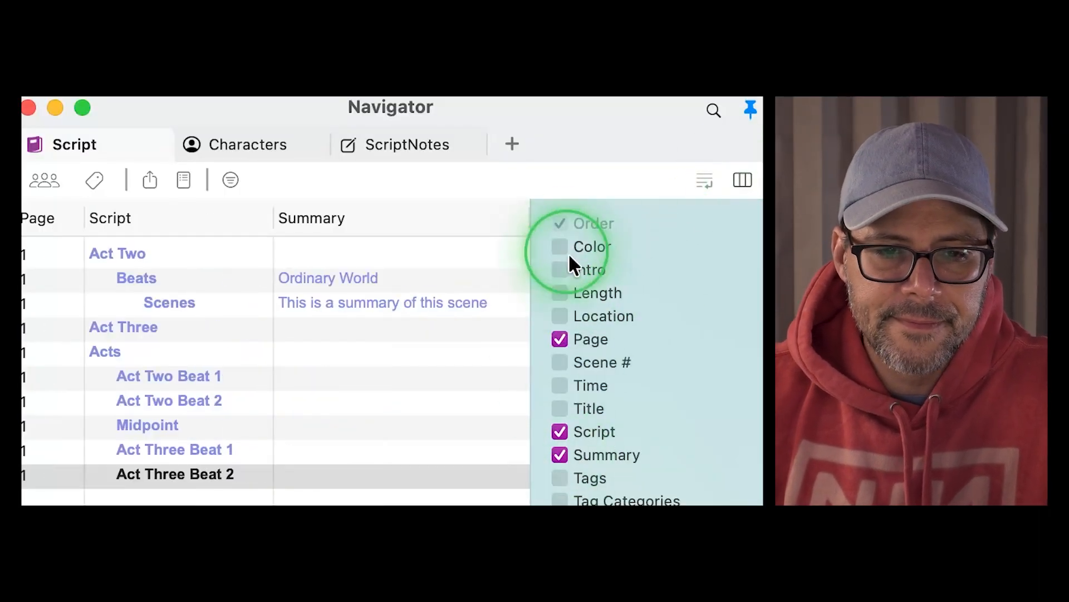
click(460, 349)
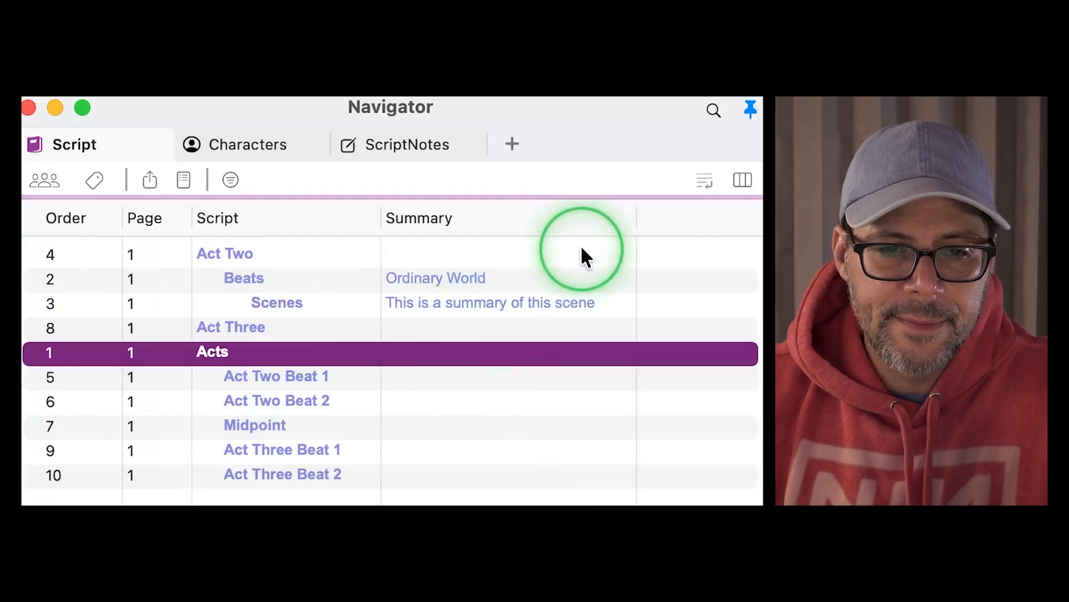
Widen the Navigator's Summary and Script columns, and sort the list by Order again.
drag(635, 216, 740, 226)
drag(381, 217, 452, 220)
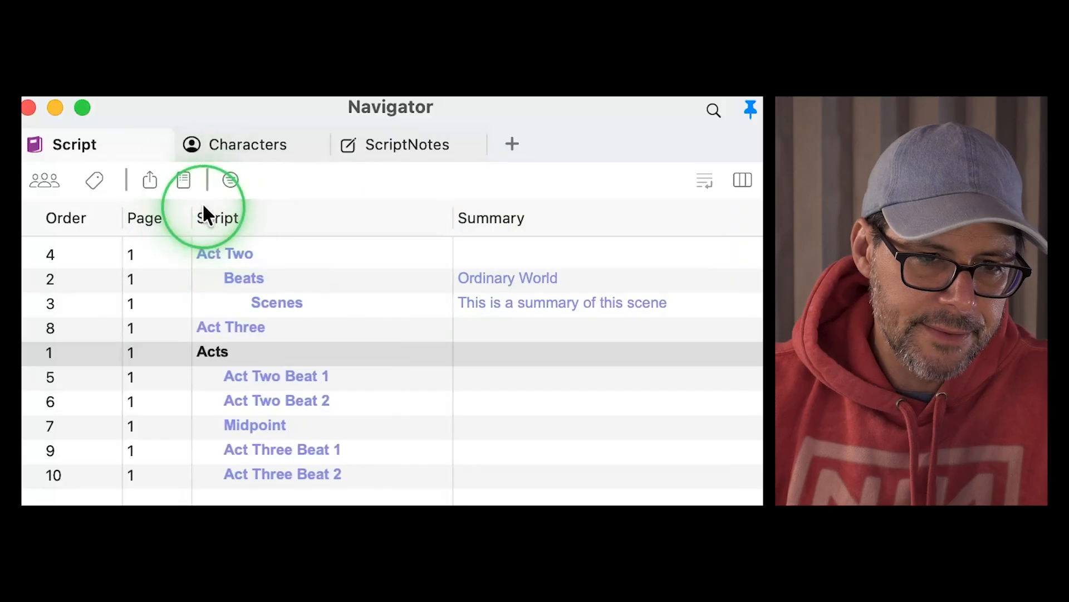
click(72, 219)
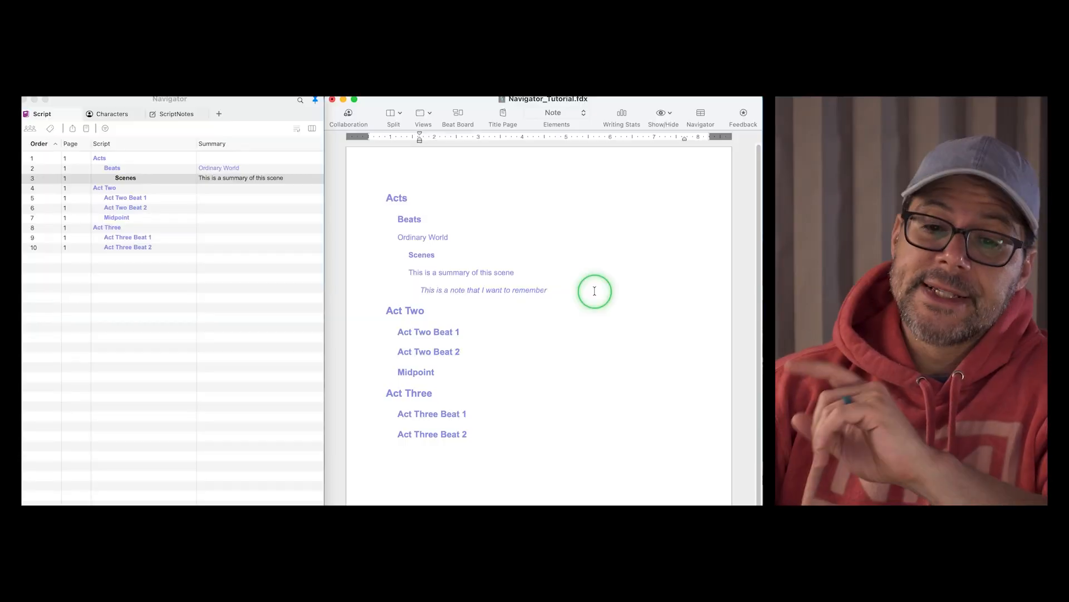
Delete the italic note line "This is a note that I want to remember" beneath the scene summary.
drag(564, 292, 433, 293)
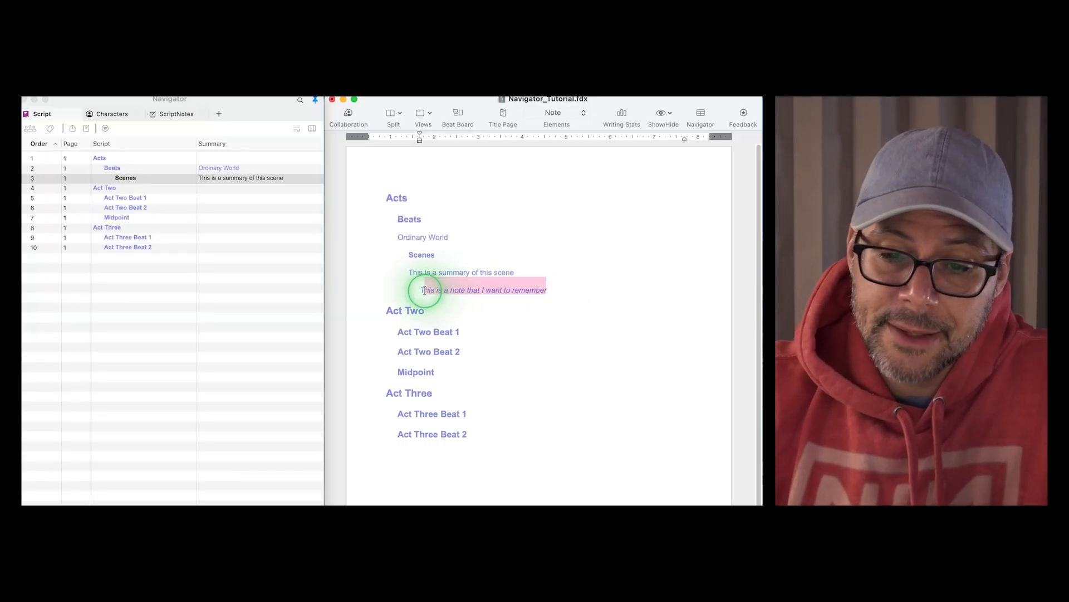
key(BackSpace)
key(BackSpace)
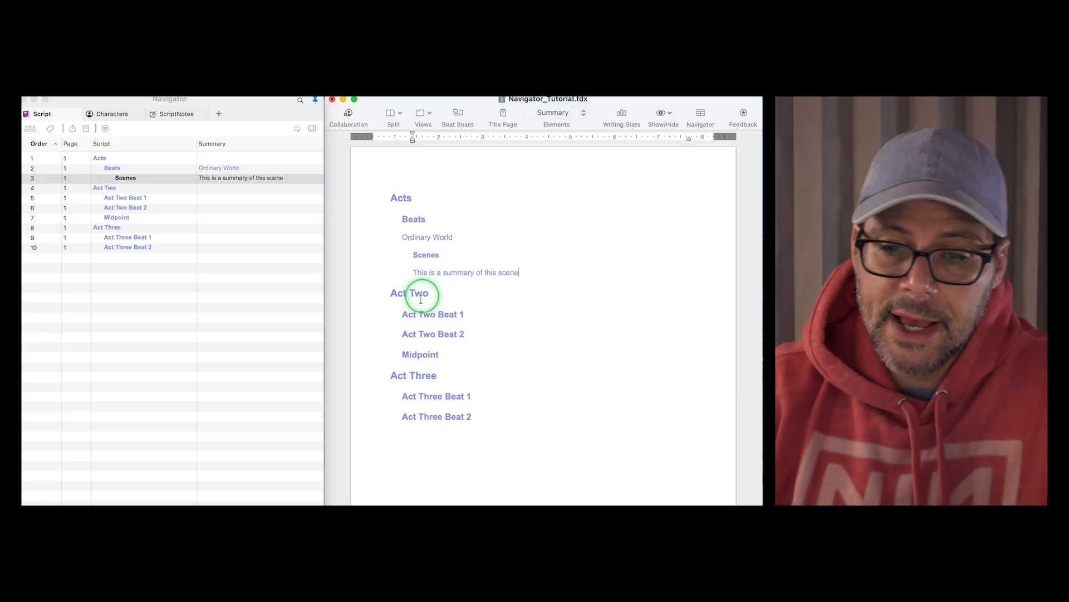
Insert a ScriptNote at the scene summary titled "Act One Plot Note" with the body "This is a really important note about the plot".
right_click(519, 271)
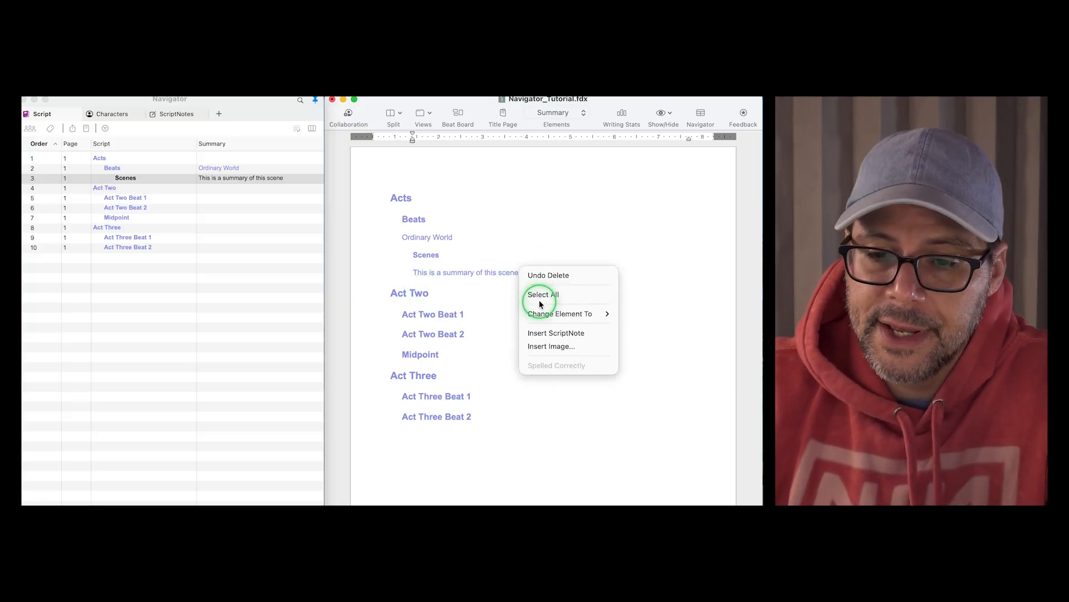
click(543, 333)
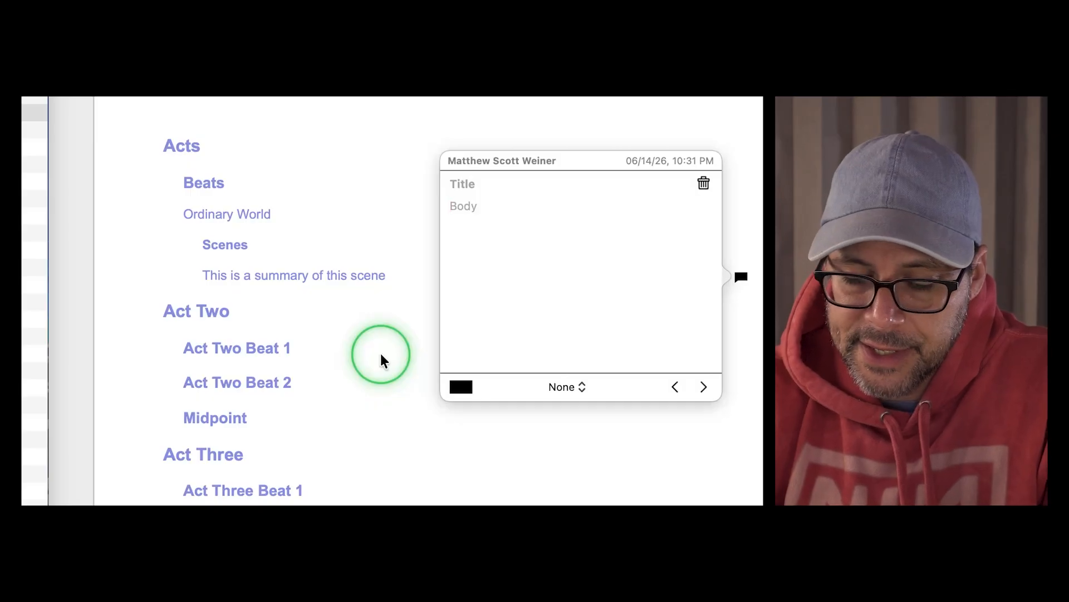
text(Thi)
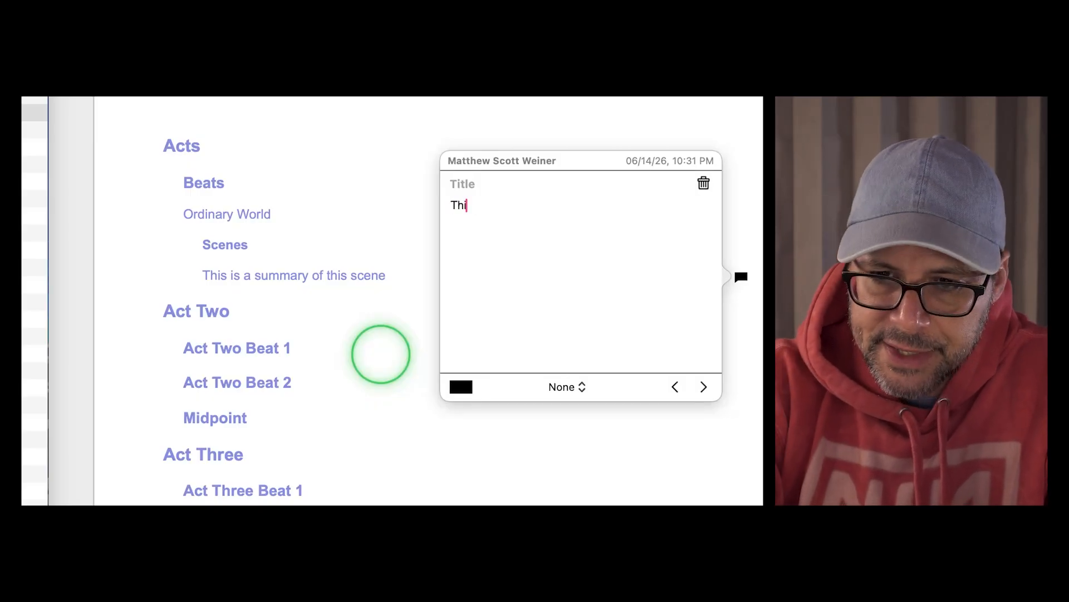
text(s is a really important note about the plot)
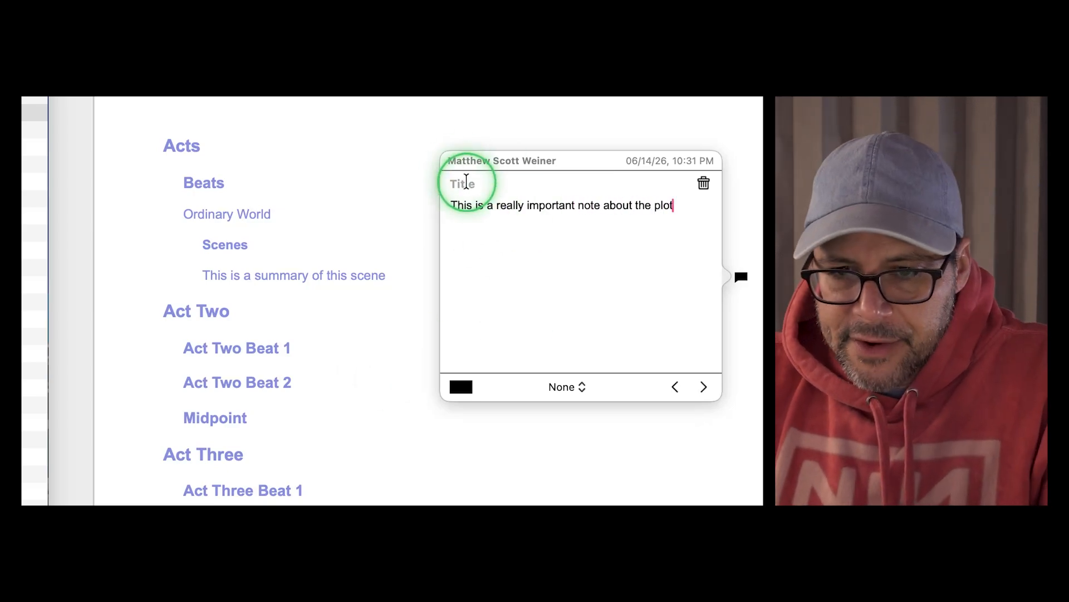
click(515, 189)
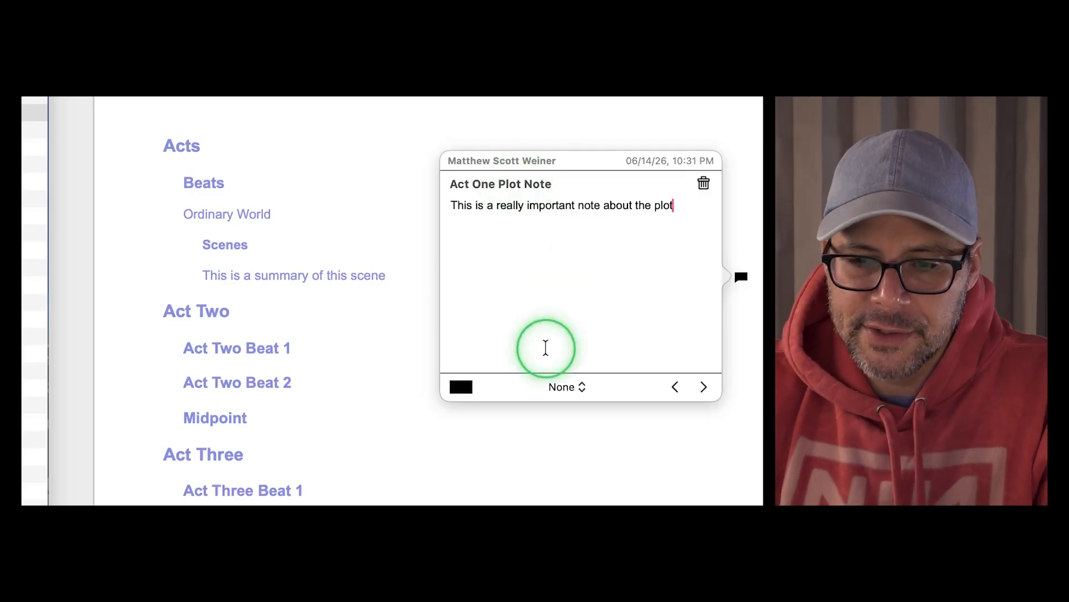
Create a new ScriptNote type "First Draft Notes" and assign it to the plot note.
click(571, 388)
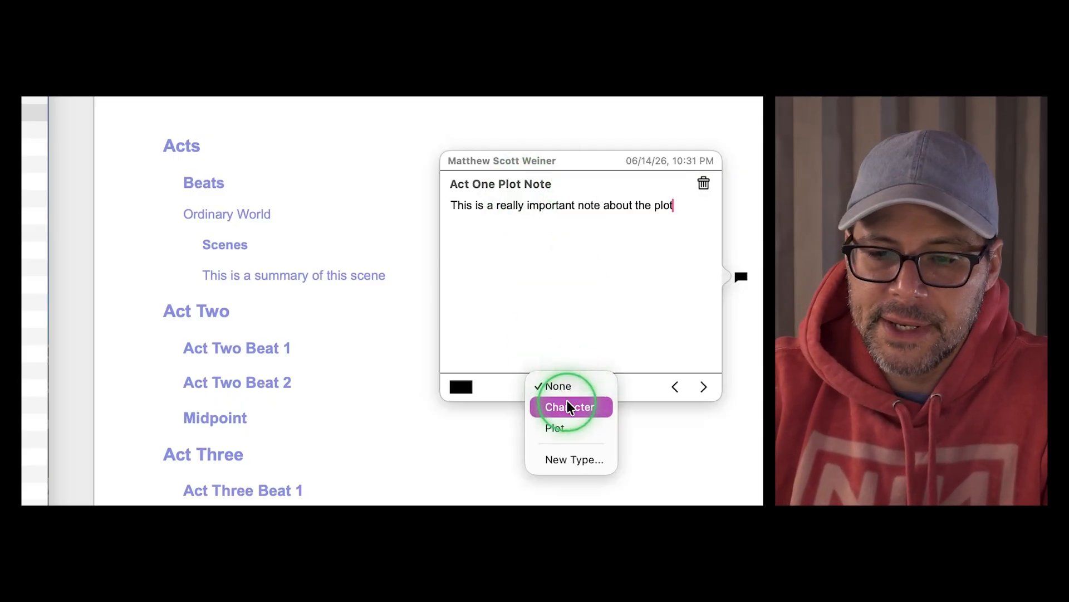
click(566, 460)
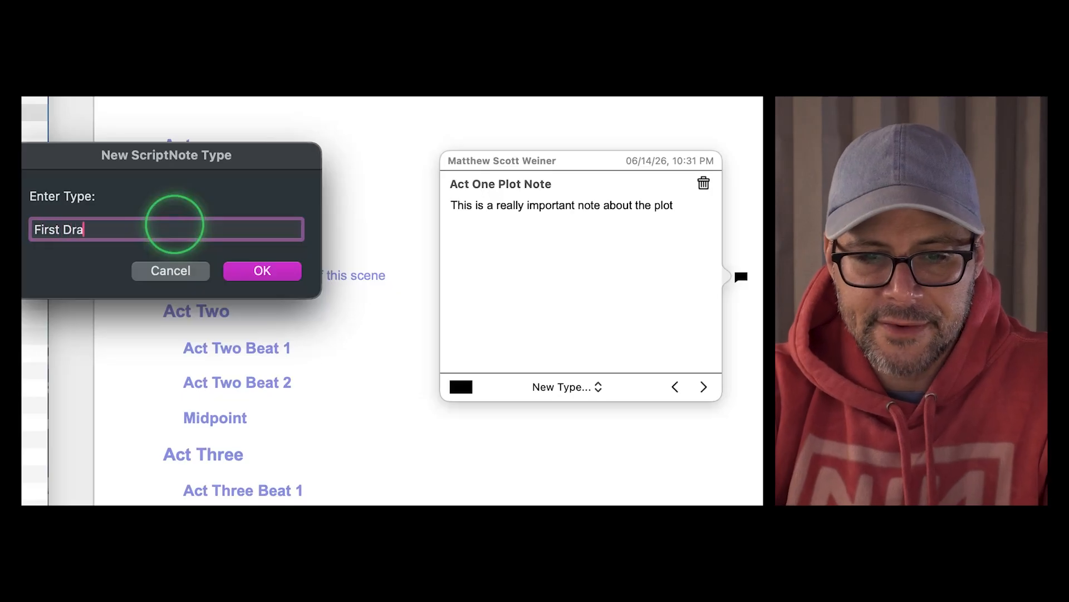
text(First Draft Notes)
key(Return)
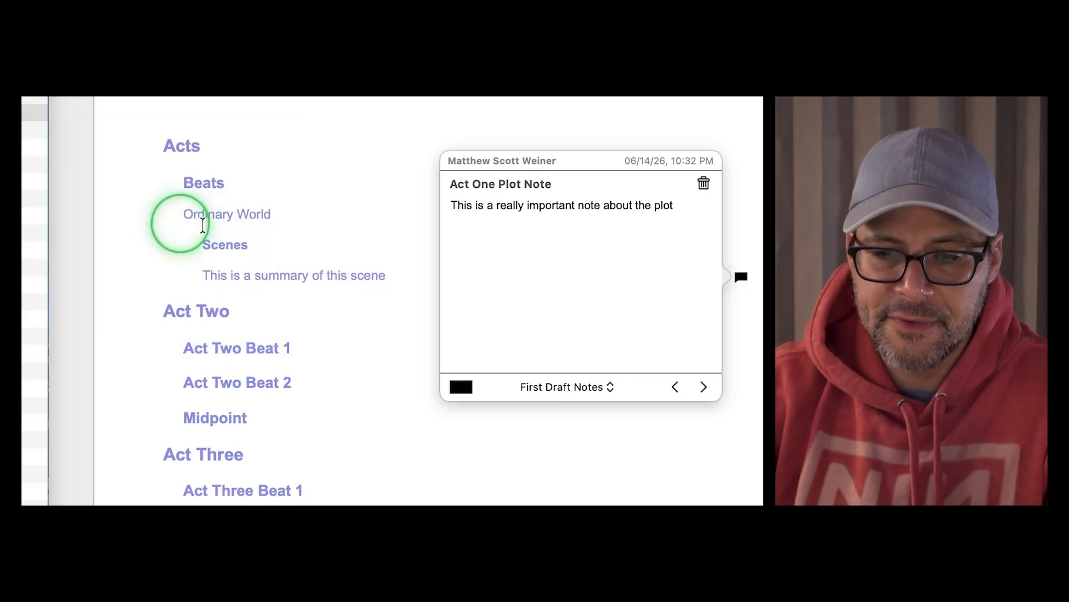
Set the plot note's color to Mint, close the note, and point out its marker beside the scene summary.
click(458, 387)
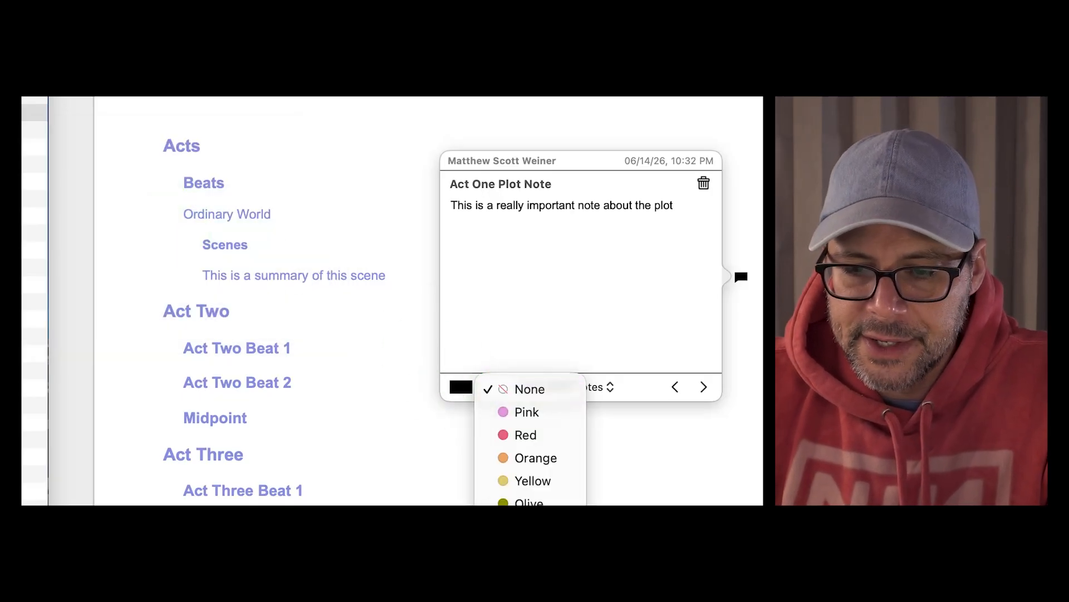
click(526, 548)
click(608, 477)
click(234, 253)
click(749, 299)
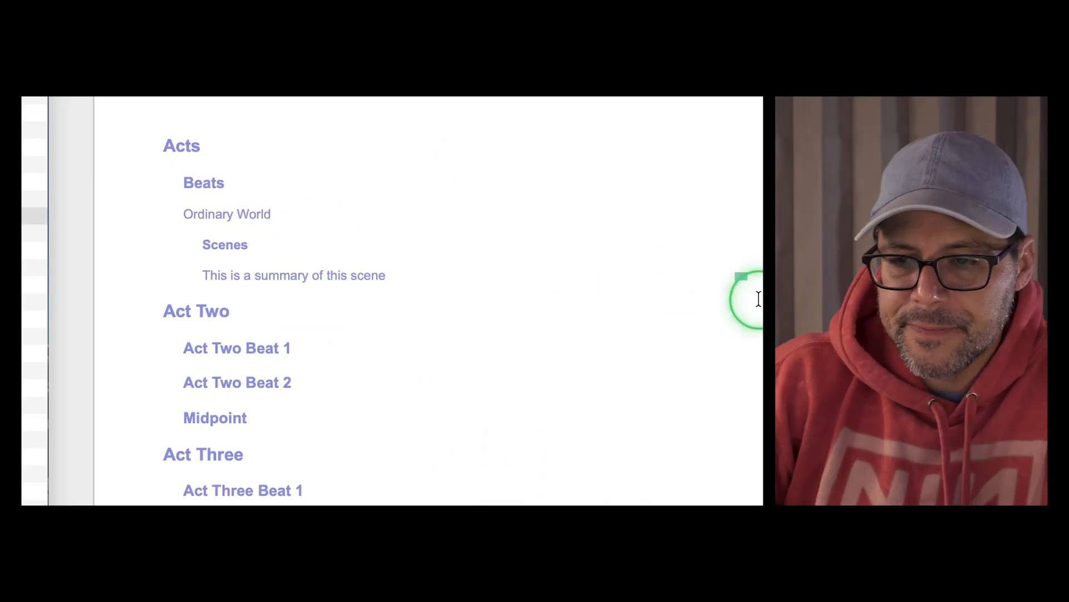
click(751, 280)
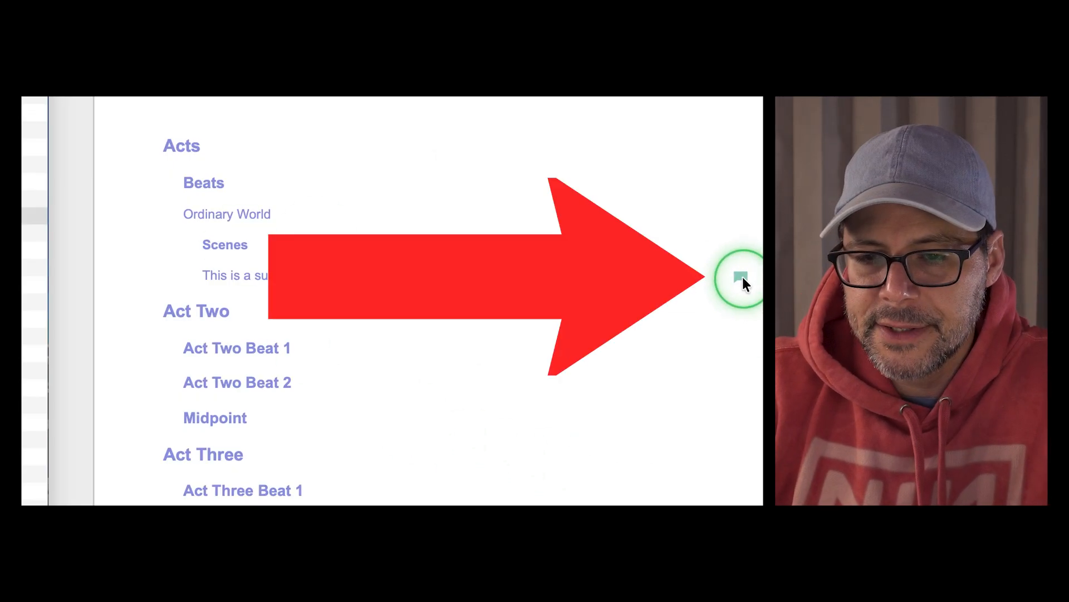
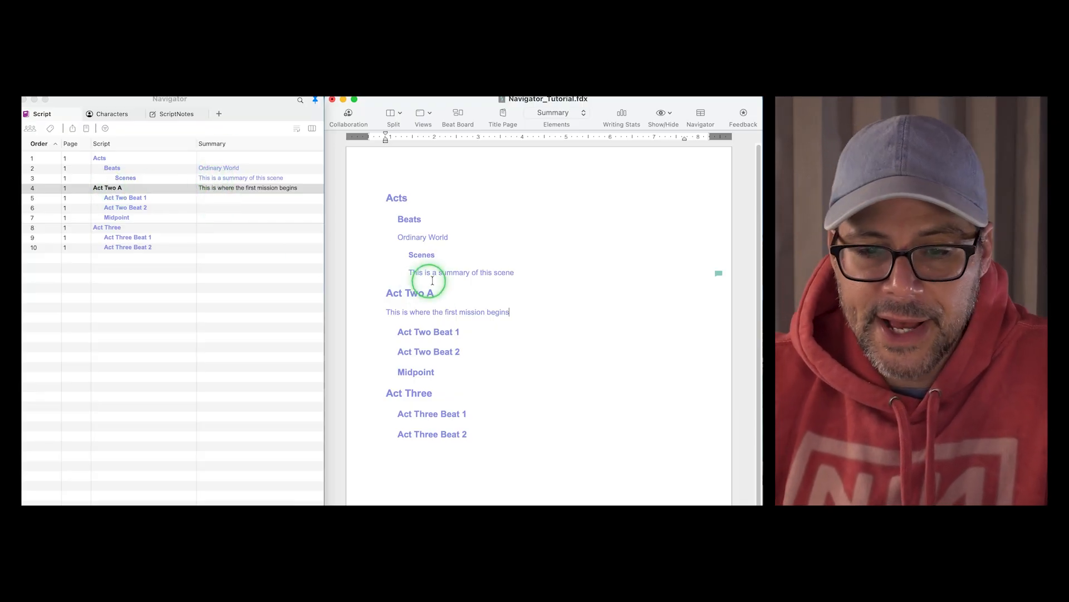
Rename the Outline 1 element as "Acts" in the script's element settings.
click(484, 288)
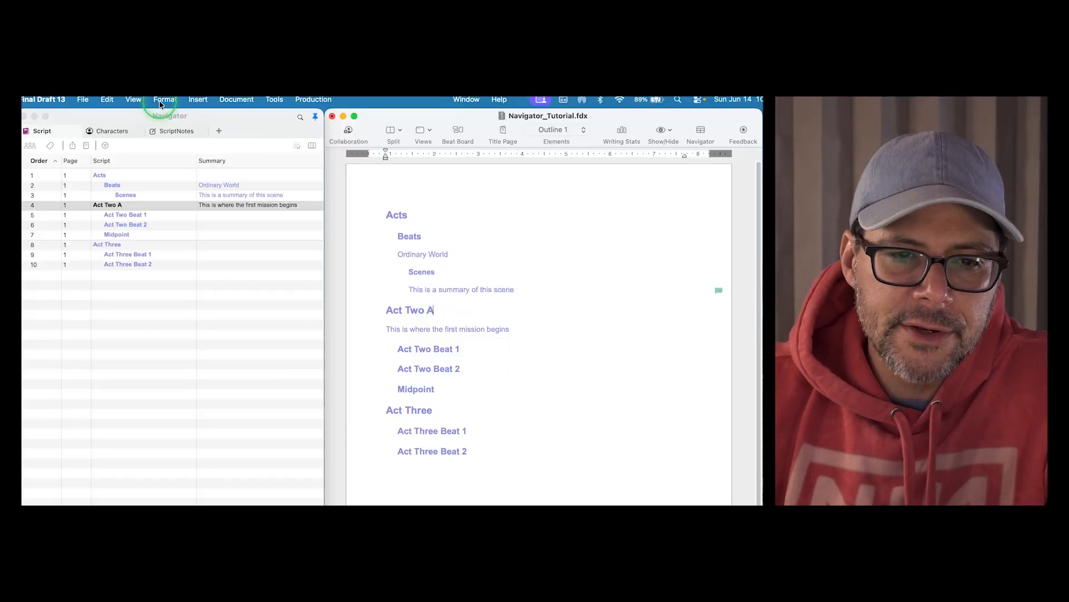
click(162, 100)
click(173, 118)
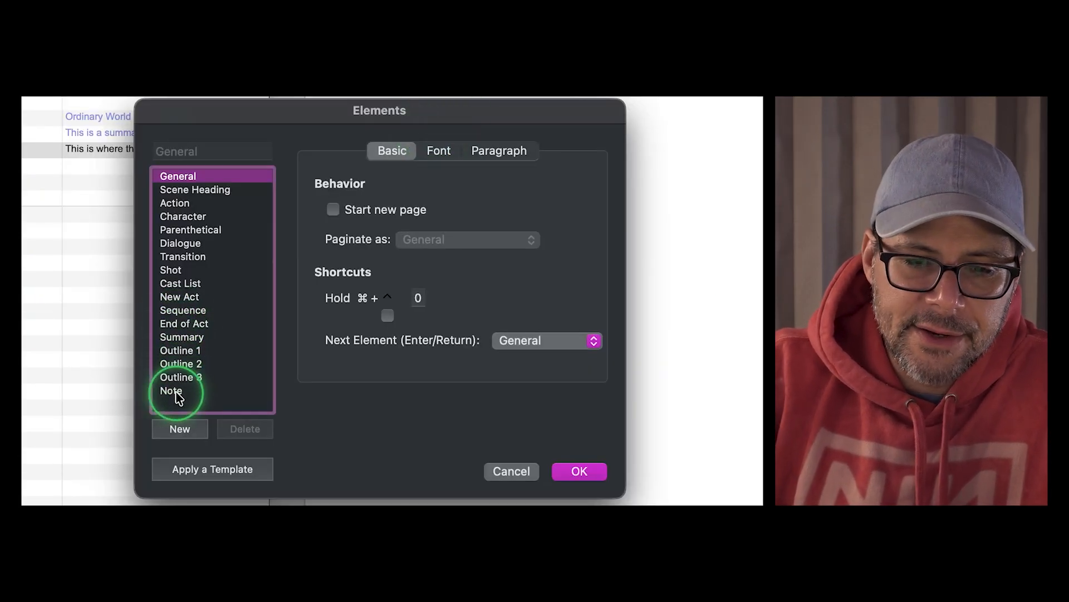
click(178, 352)
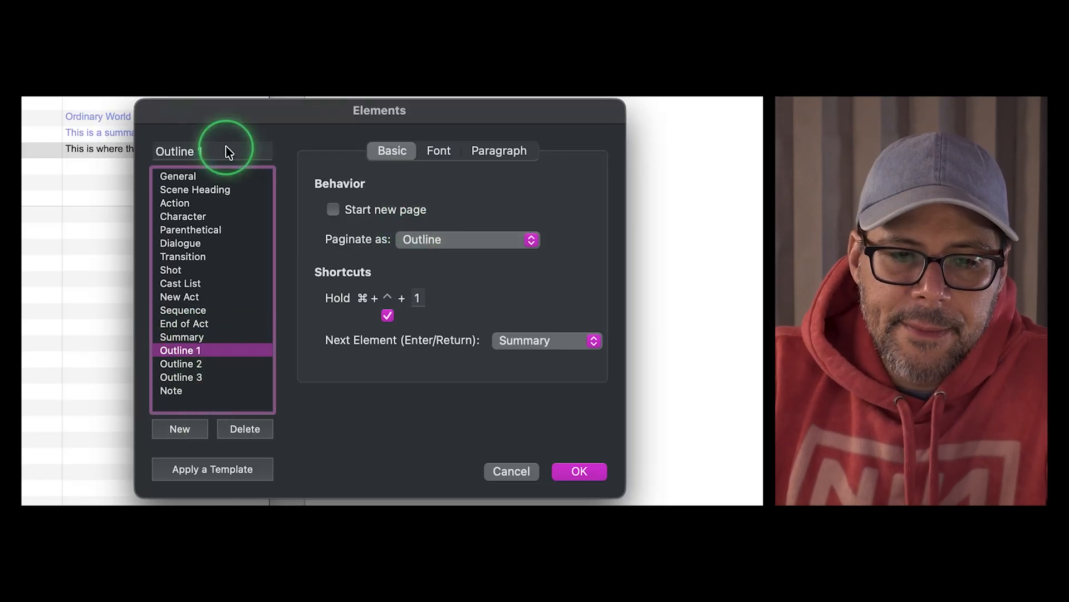
click(207, 152)
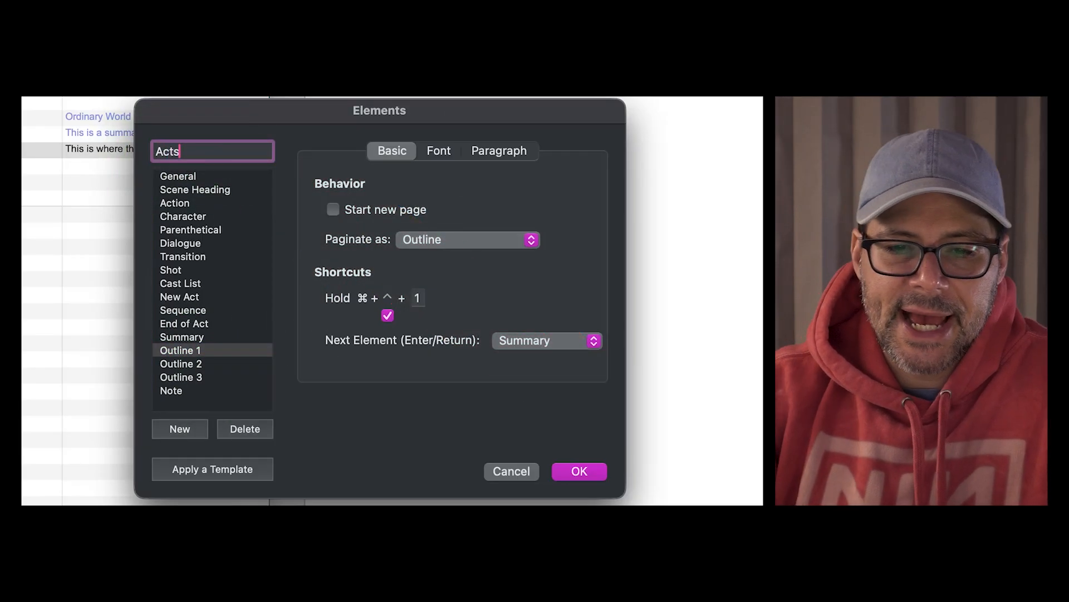
text(Acts)
click(179, 356)
Rename the Outline 2 element as "Beats" and the Outline 3 element as "Scenes".
click(181, 365)
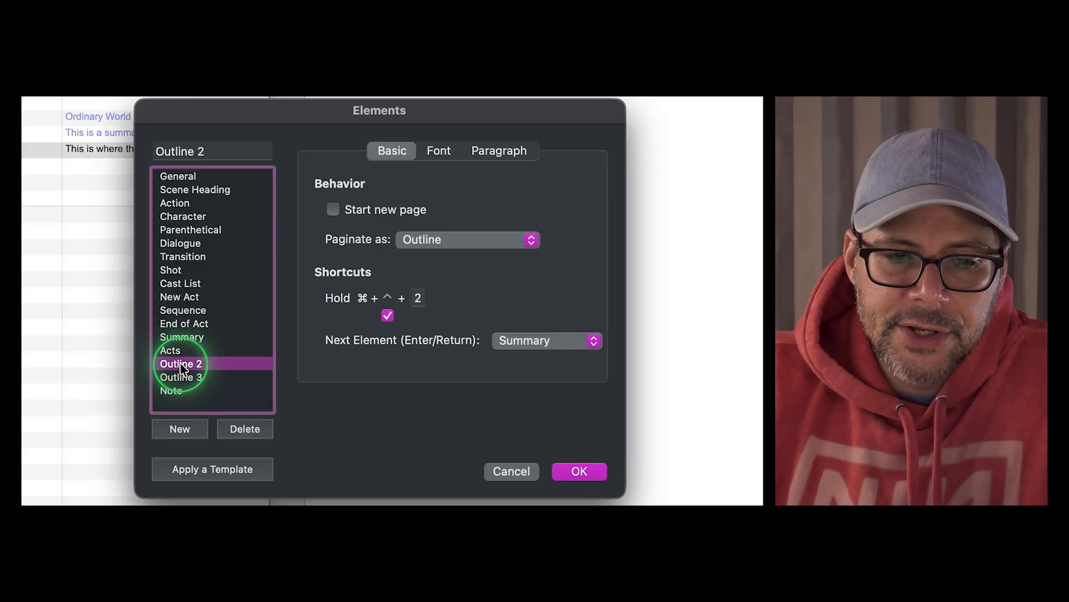
click(211, 153)
drag(211, 156, 156, 150)
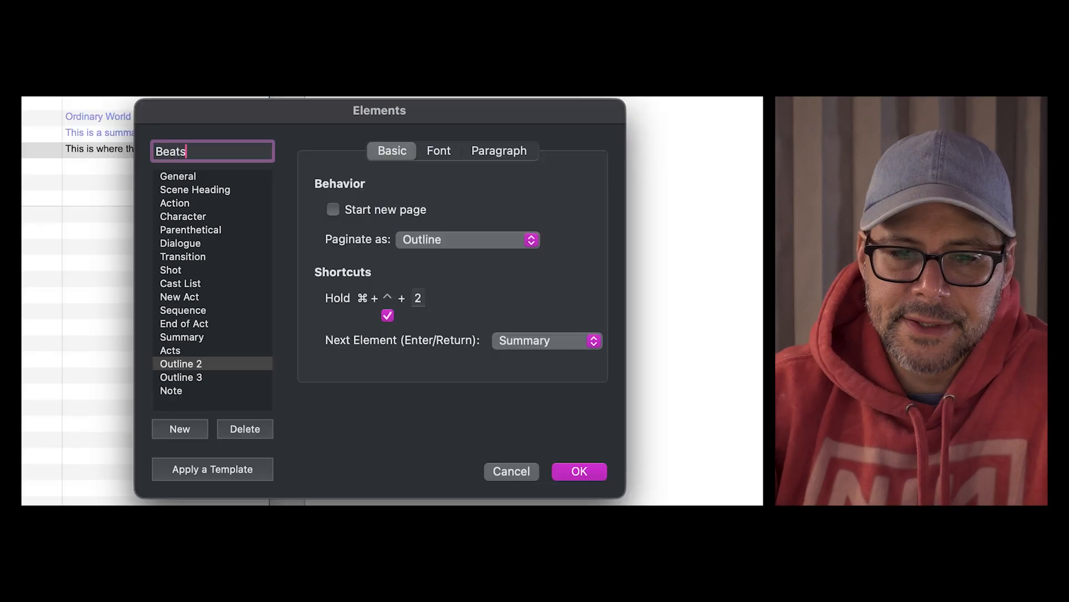
click(180, 377)
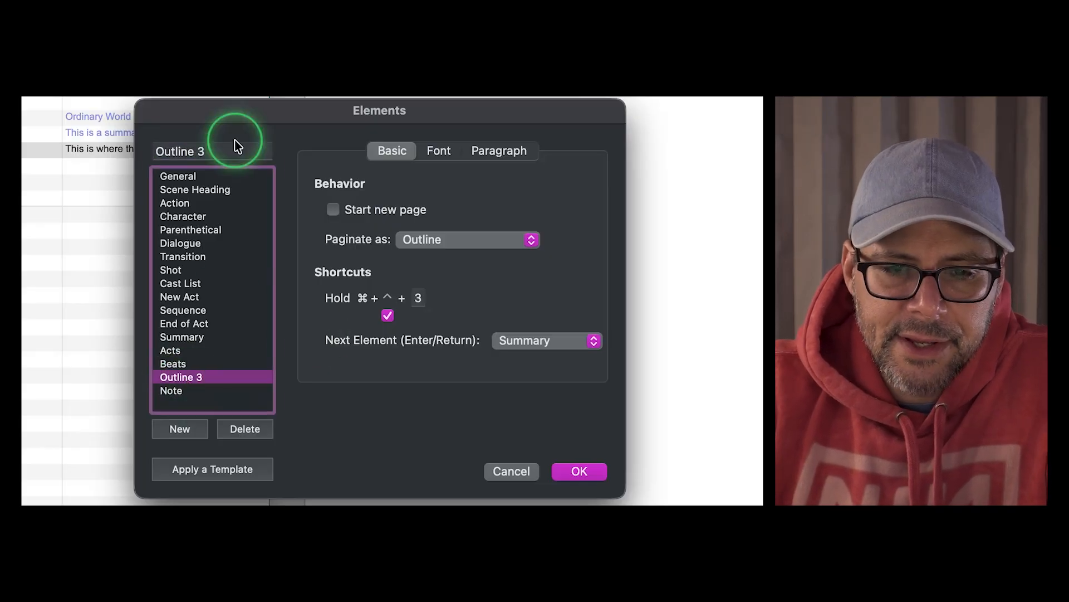
click(214, 151)
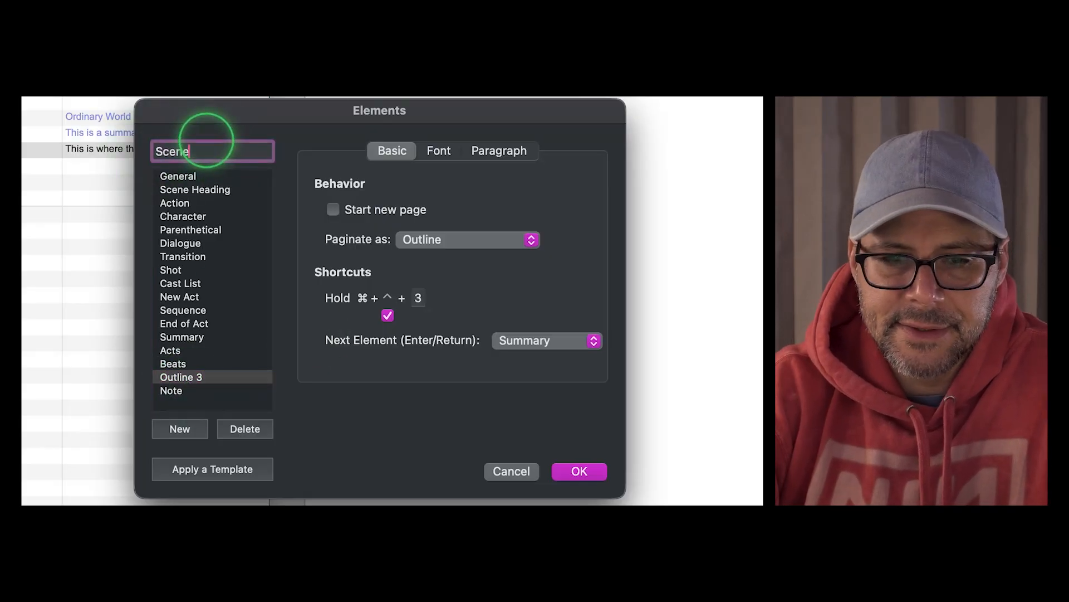
click(183, 392)
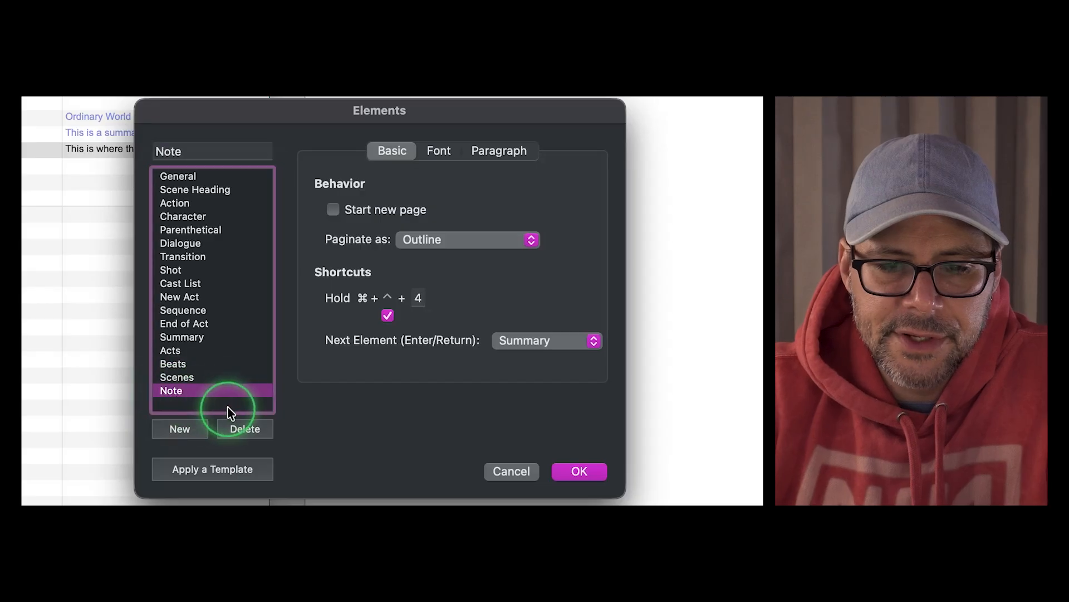
Set the Acts element so that the next element after it is Acts.
click(195, 350)
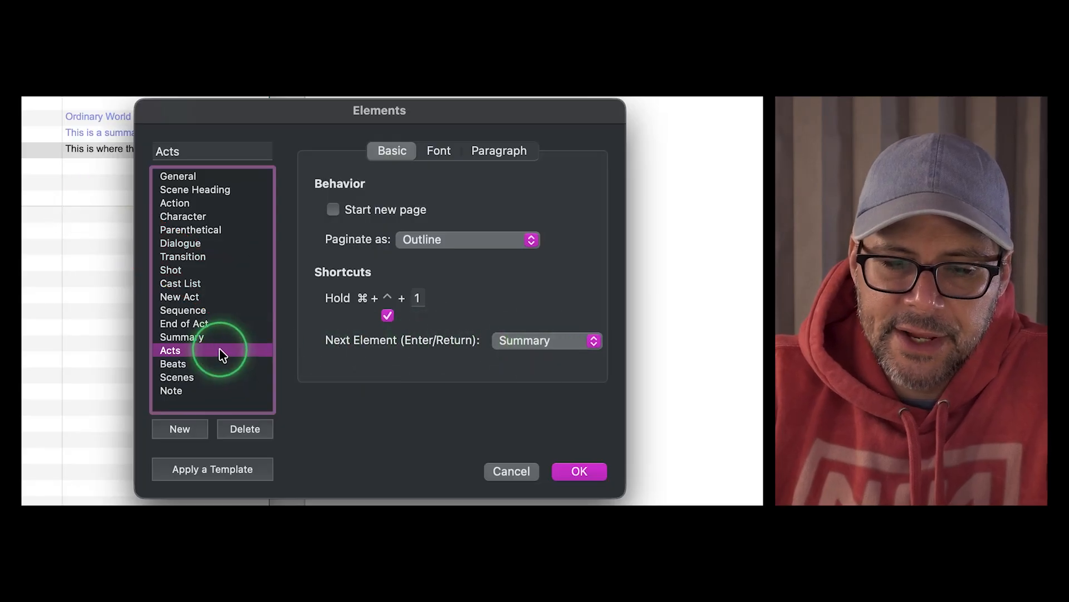
click(593, 340)
click(541, 362)
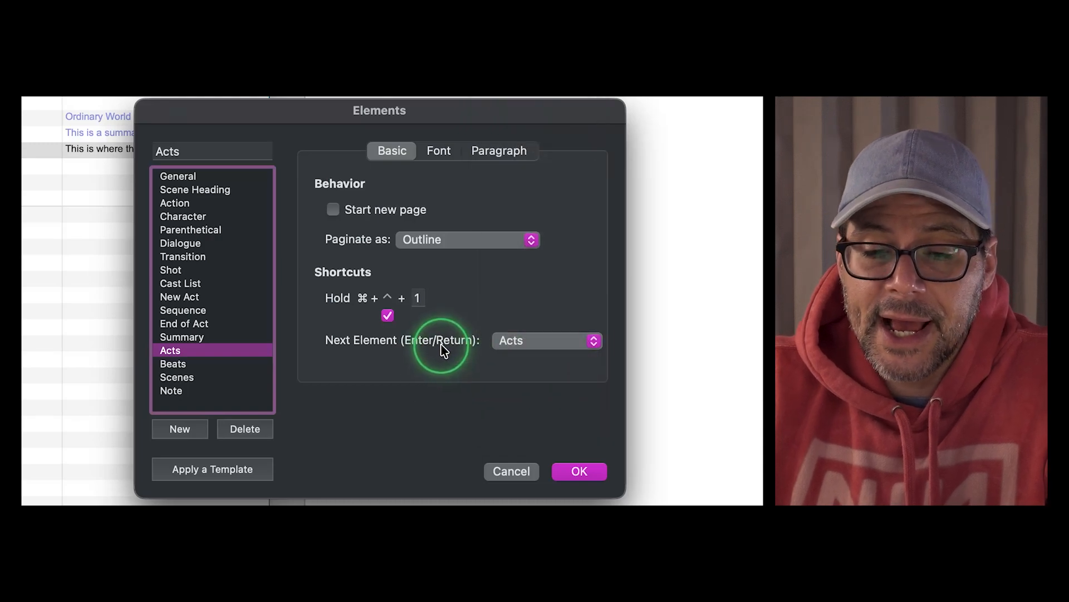
Try assigning Outline 2 as the next element after Beats, and compare it with the Acts settings.
click(181, 364)
click(513, 346)
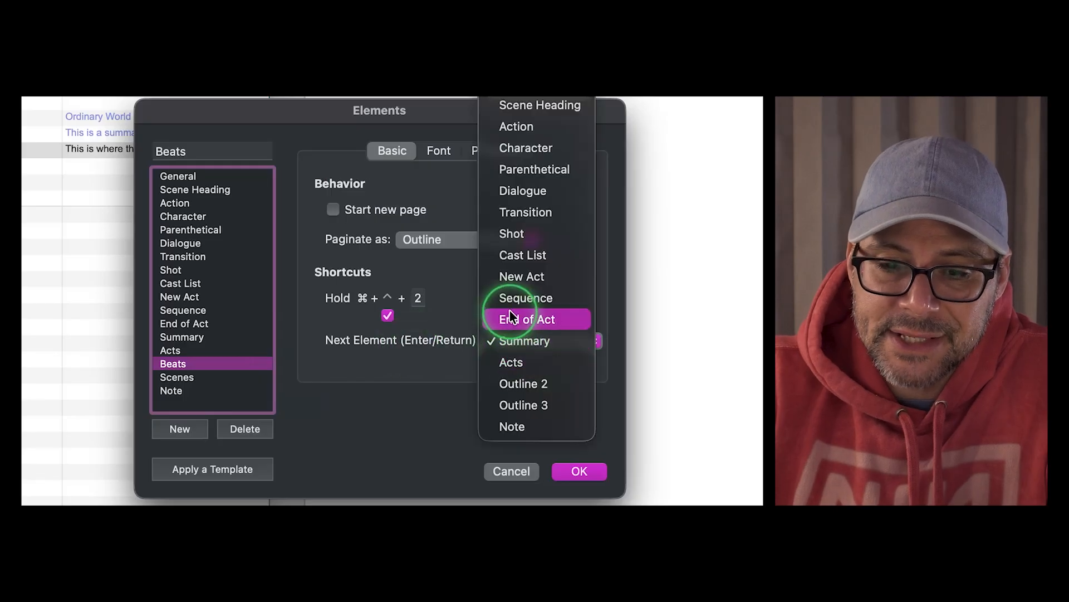
click(524, 382)
click(526, 345)
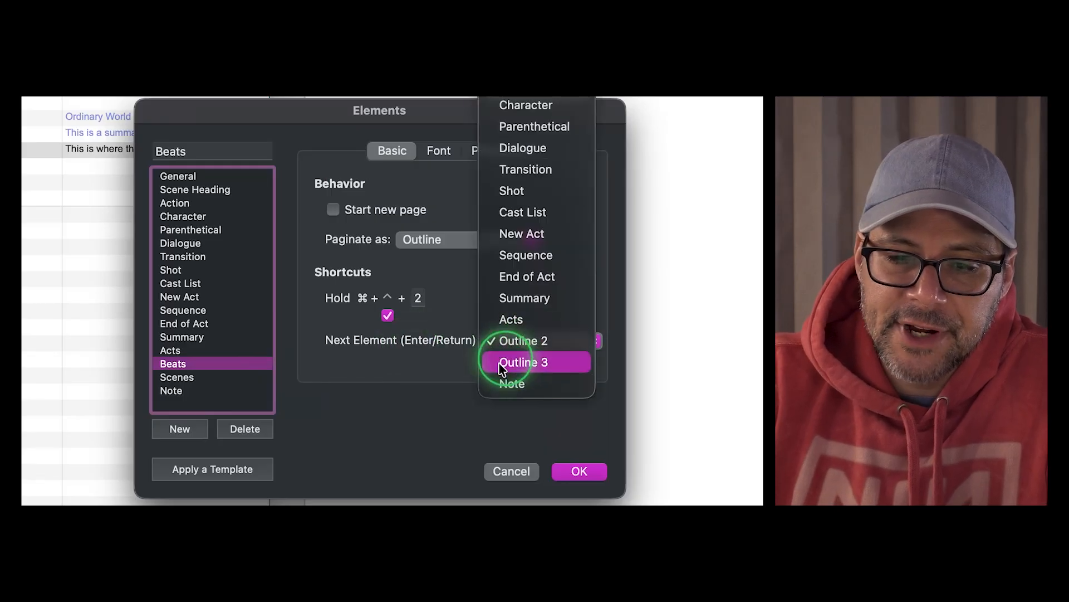
click(512, 337)
click(173, 365)
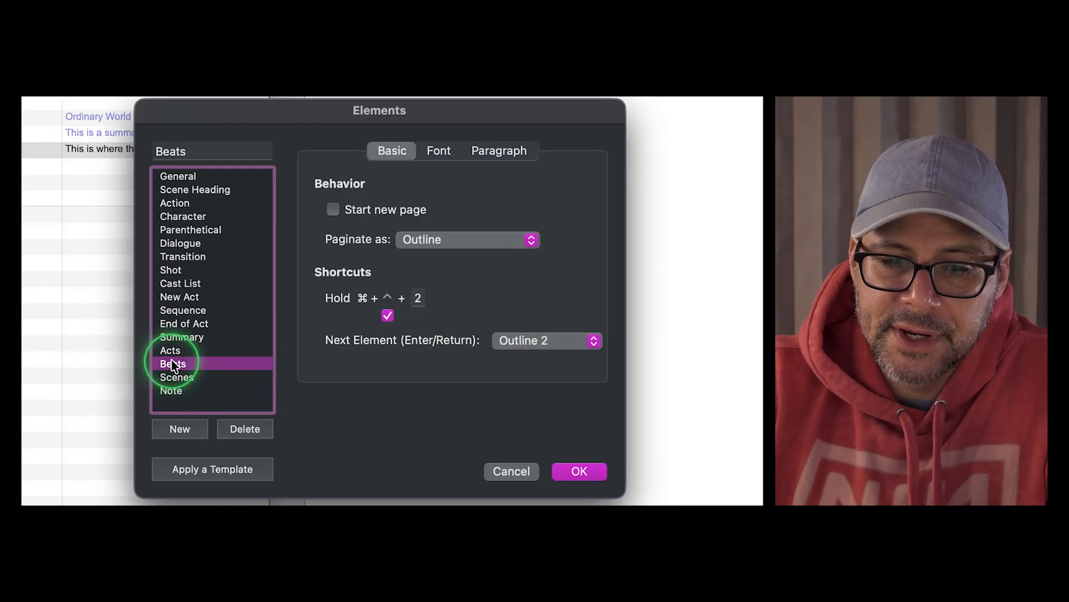
click(170, 351)
click(178, 364)
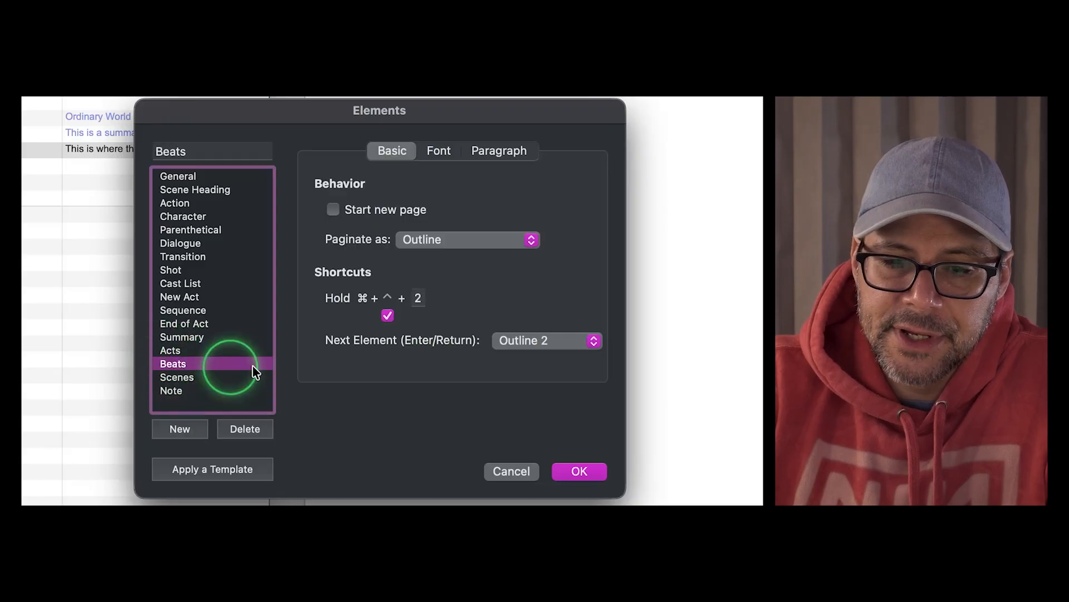
click(544, 345)
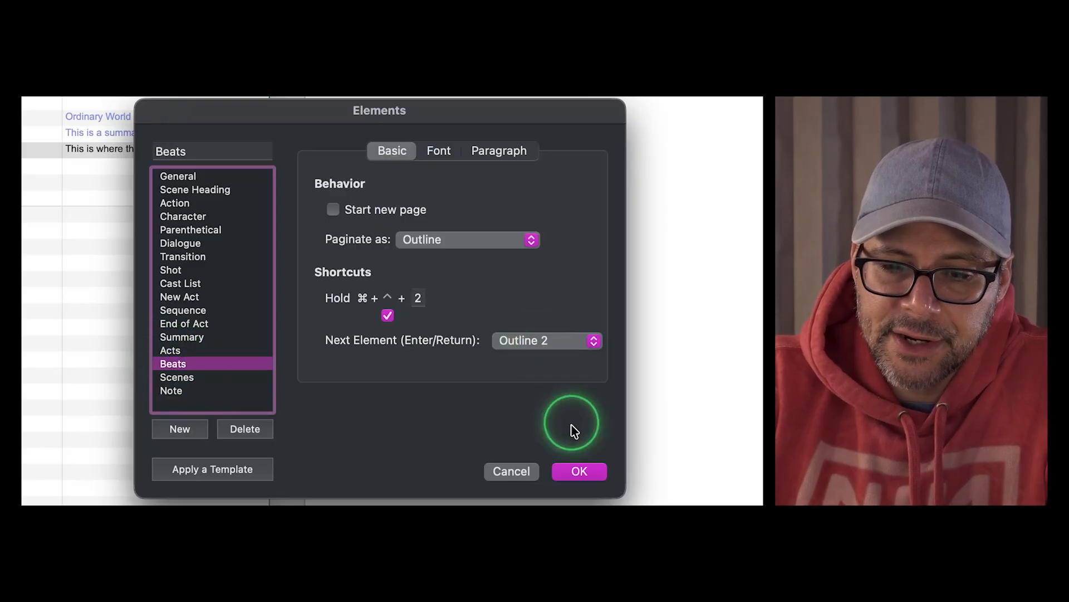
Save and reopen the element settings, and set Beats as the next element after Beats.
click(579, 471)
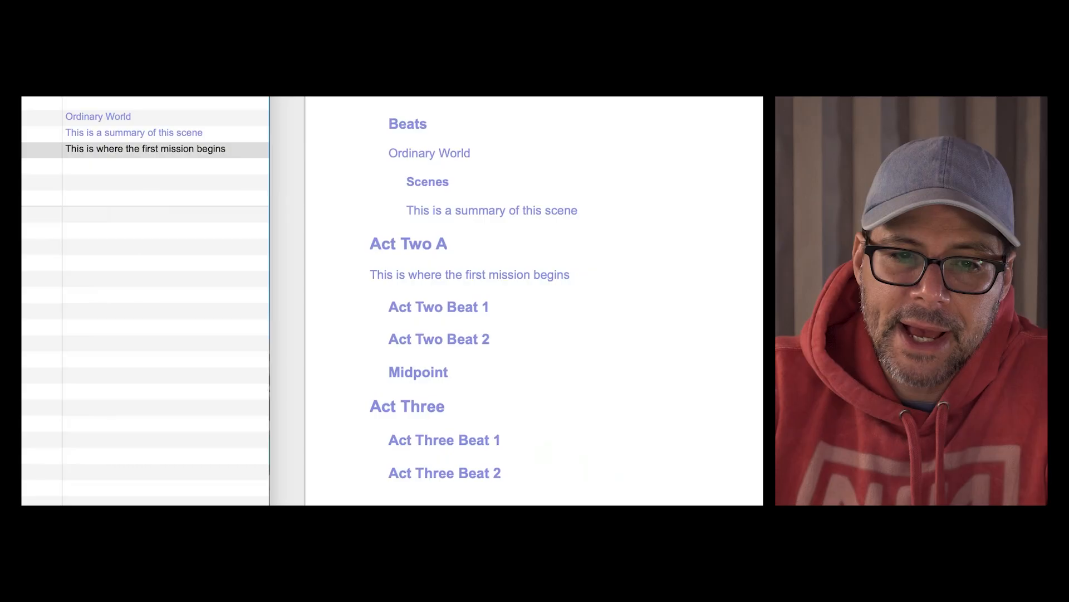
click(23, 97)
click(33, 78)
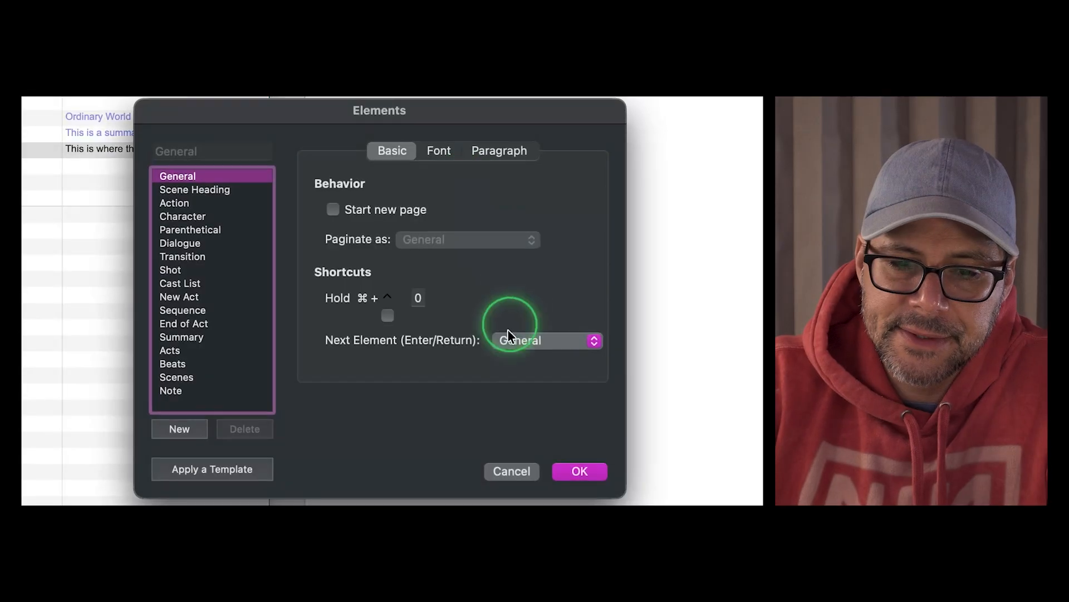
click(169, 365)
click(543, 342)
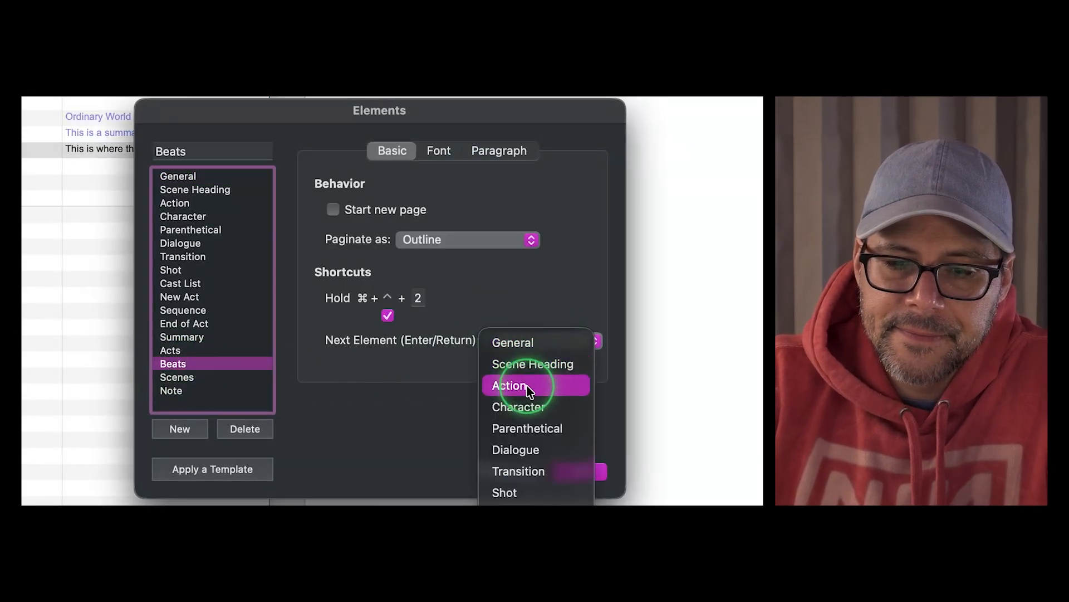
click(520, 469)
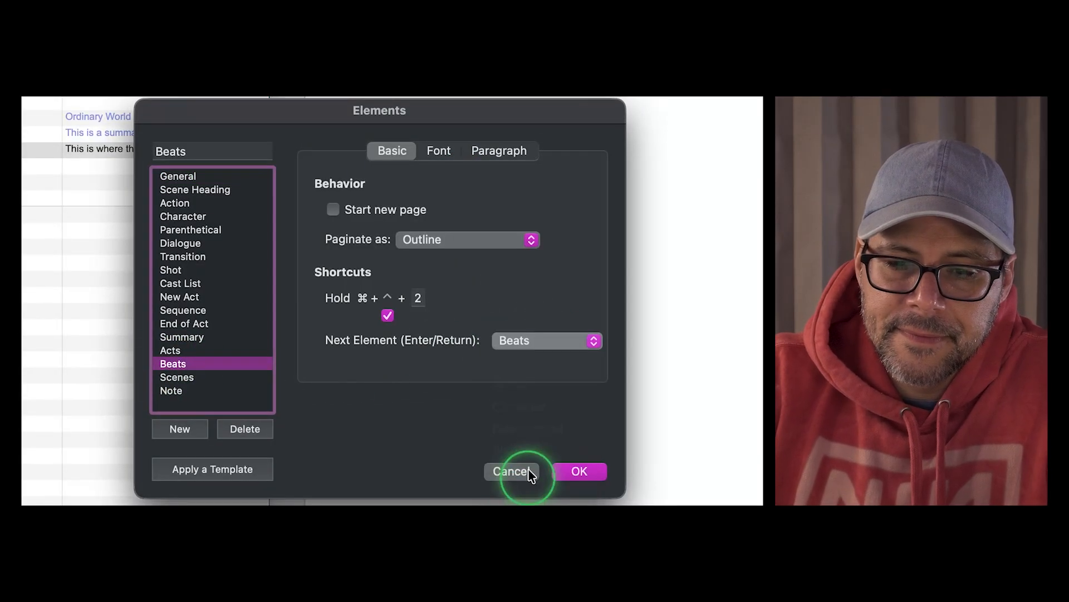
Set the Scenes element so that the next element after it is Scenes.
click(184, 378)
click(545, 341)
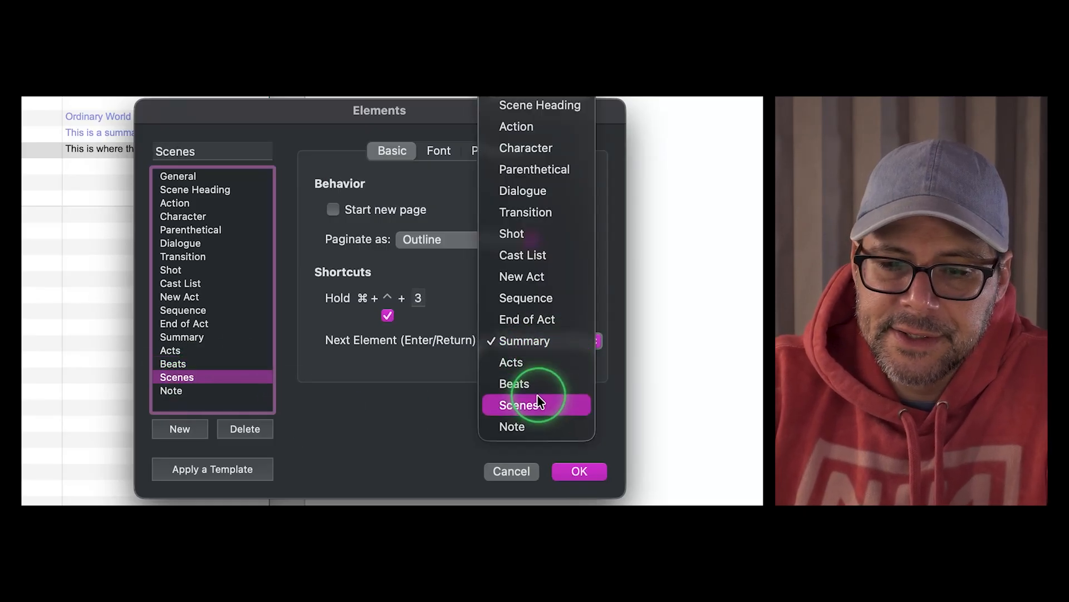
click(535, 405)
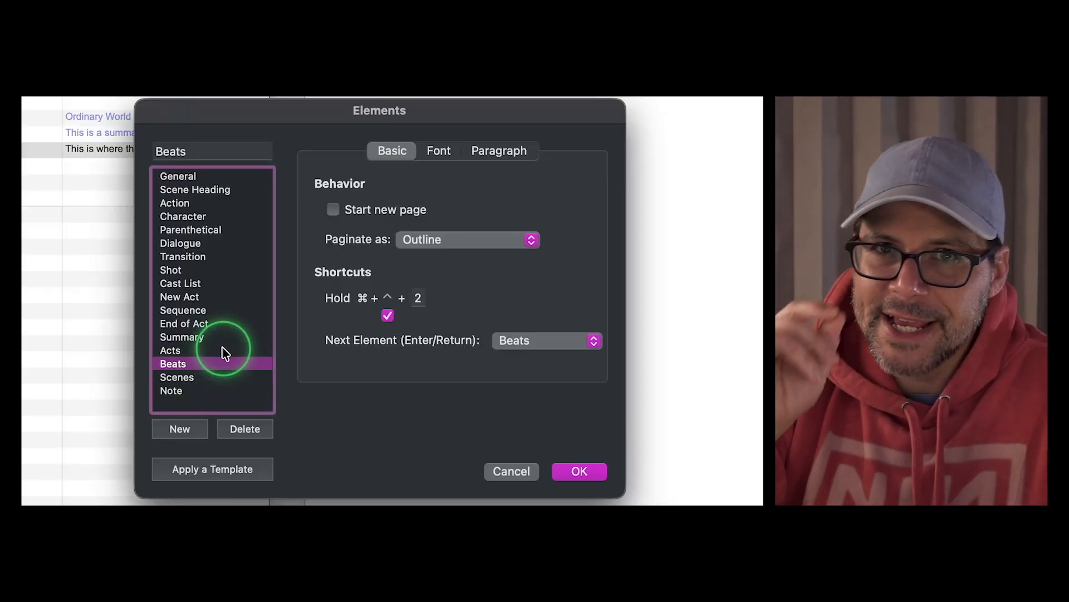
Review the shortcut and next-element settings of the Acts, Beats, Scenes and Summary elements.
click(187, 350)
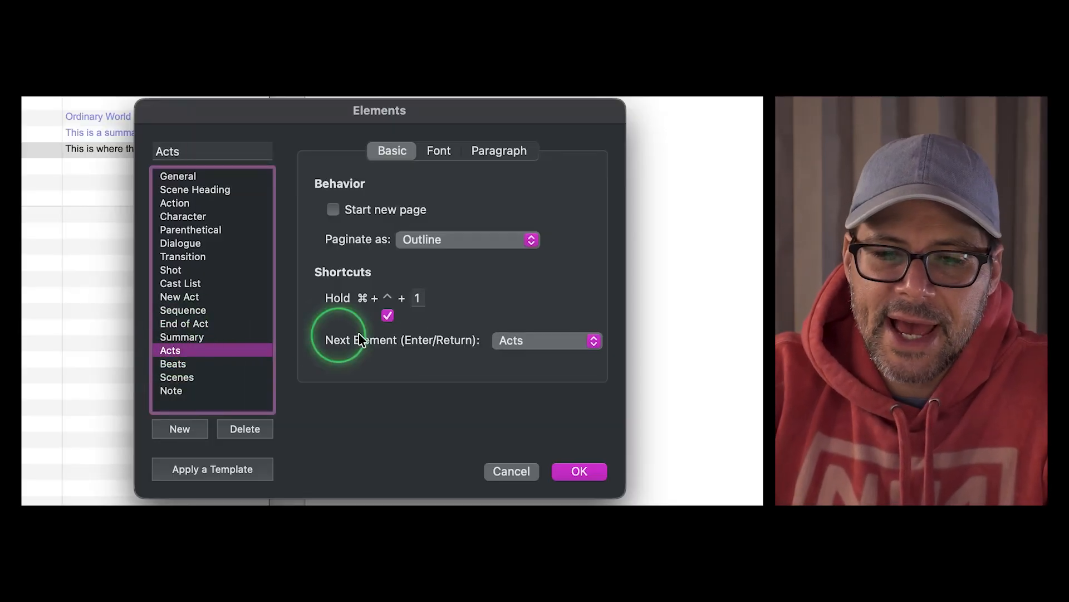
click(178, 363)
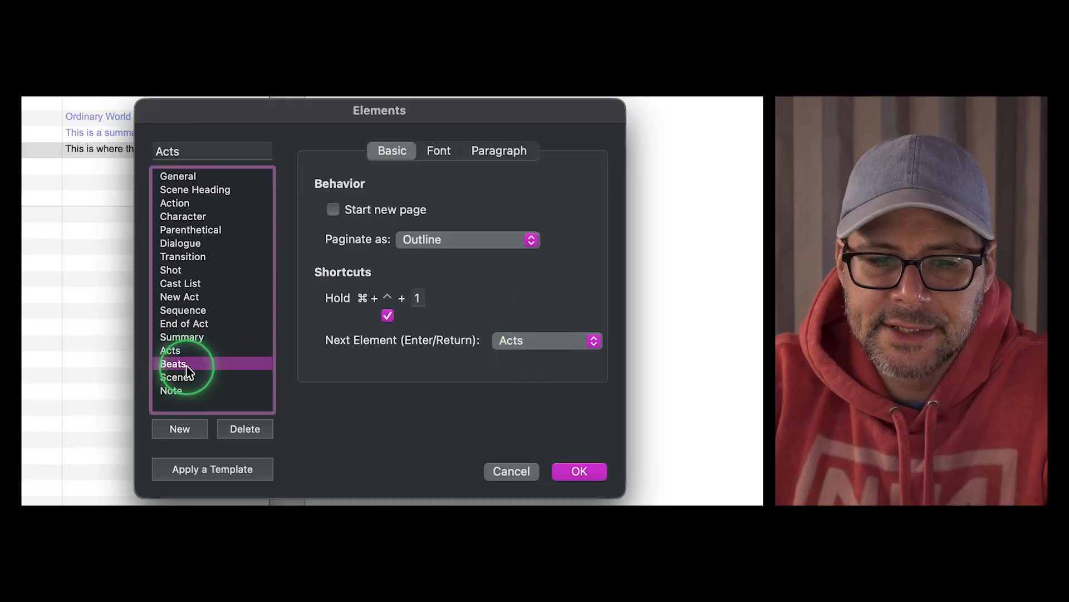
click(234, 374)
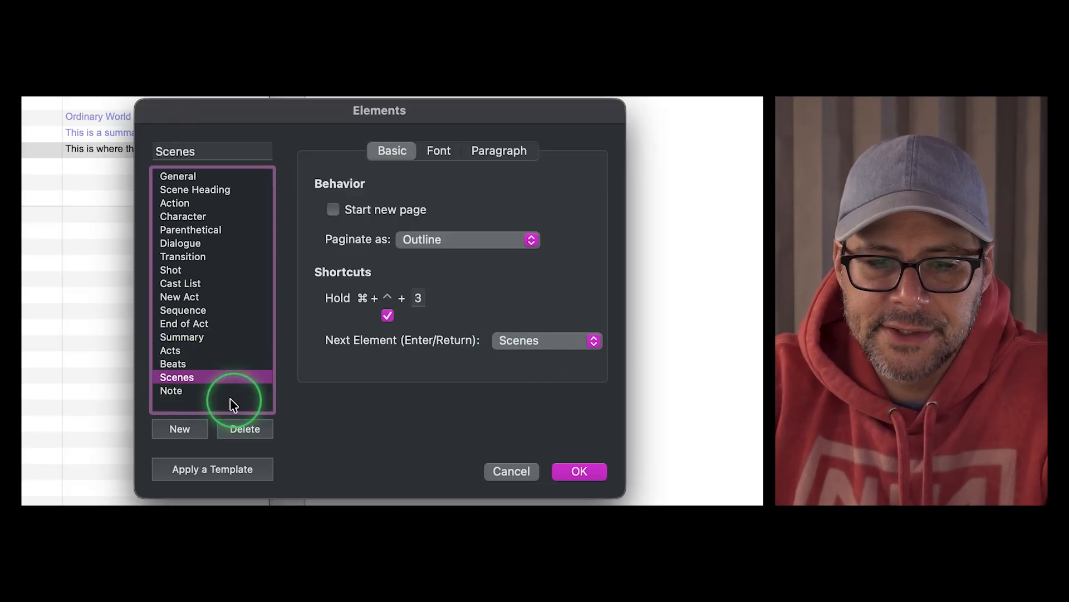
click(187, 338)
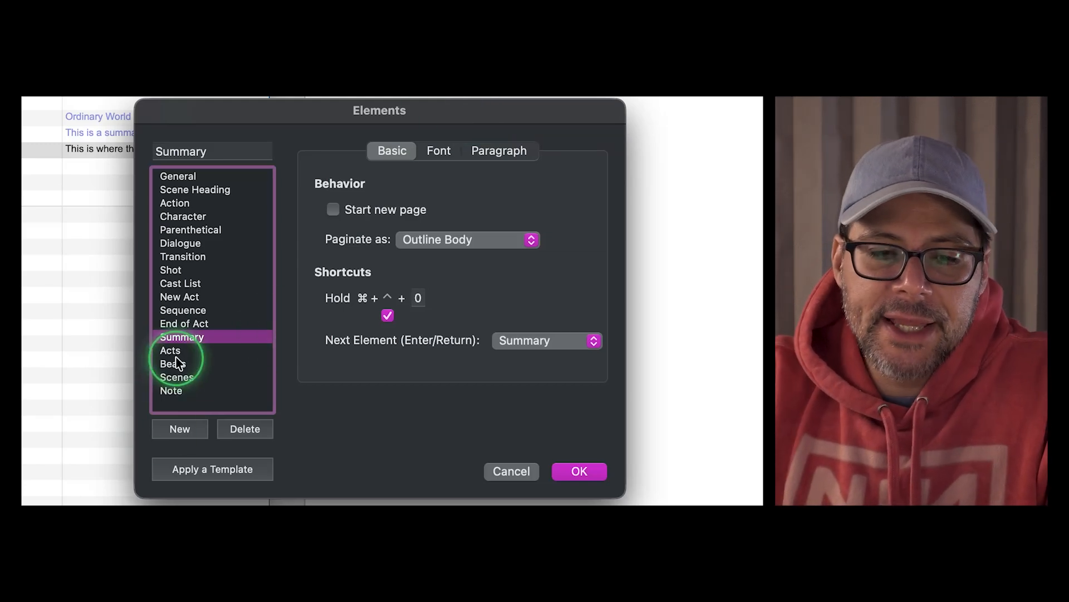
click(175, 350)
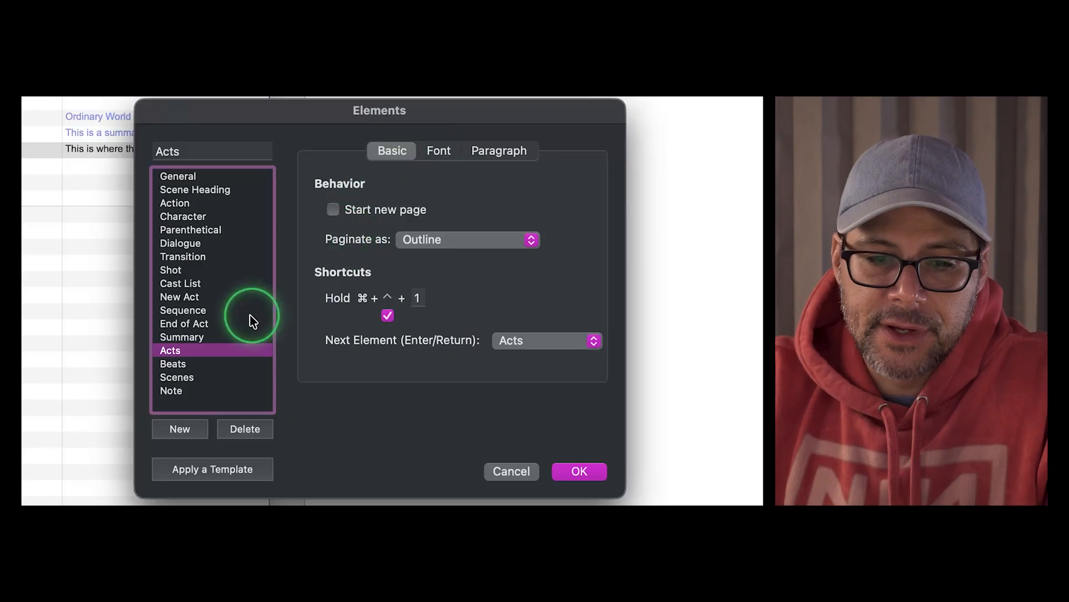
Change the font color of the Beats element to a dark purple.
click(184, 364)
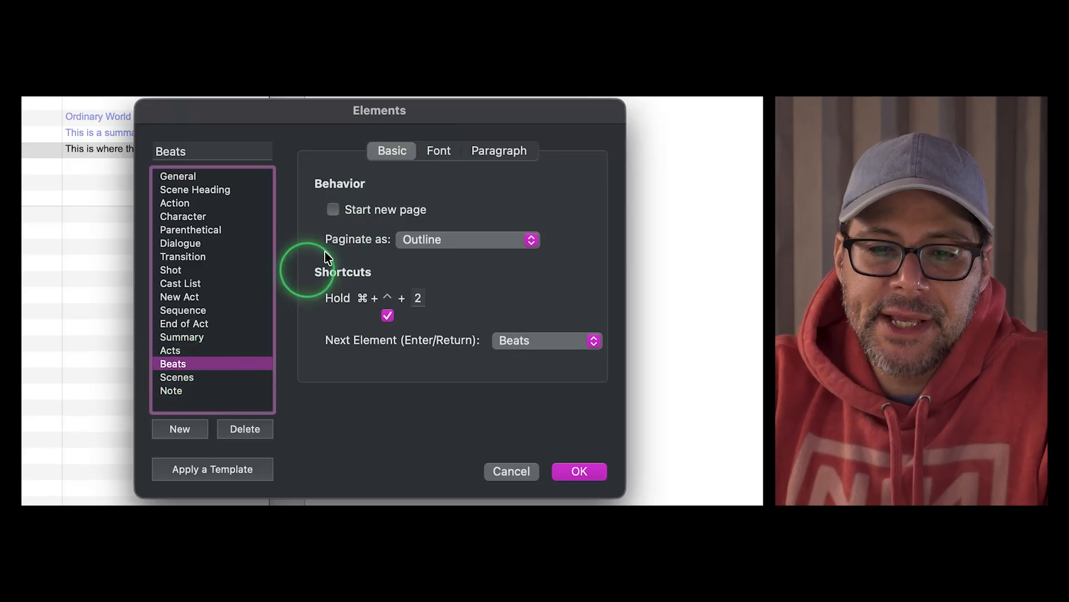
click(437, 156)
click(461, 286)
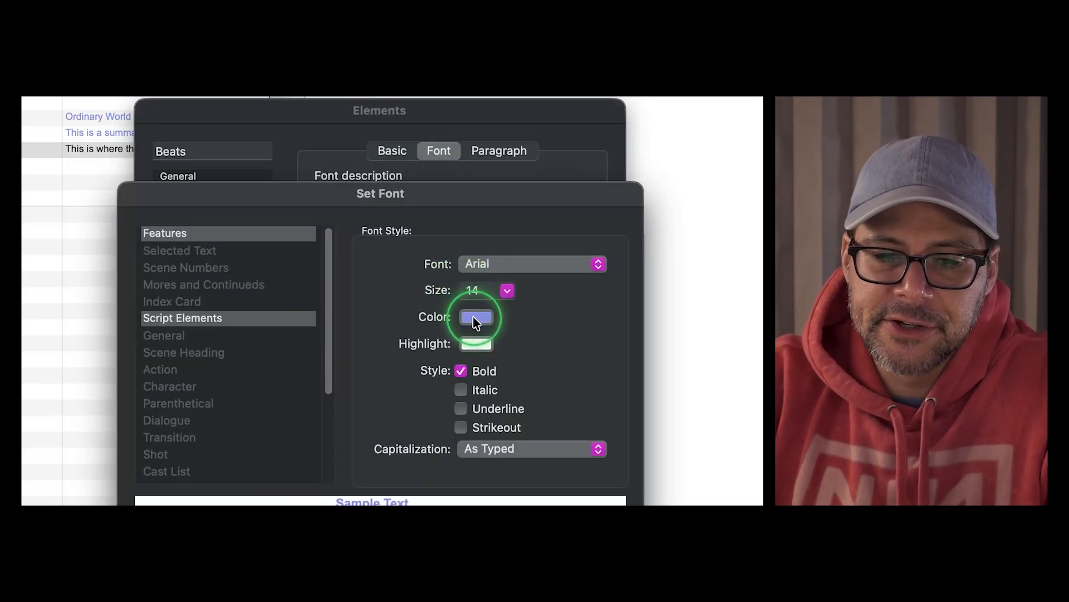
click(476, 319)
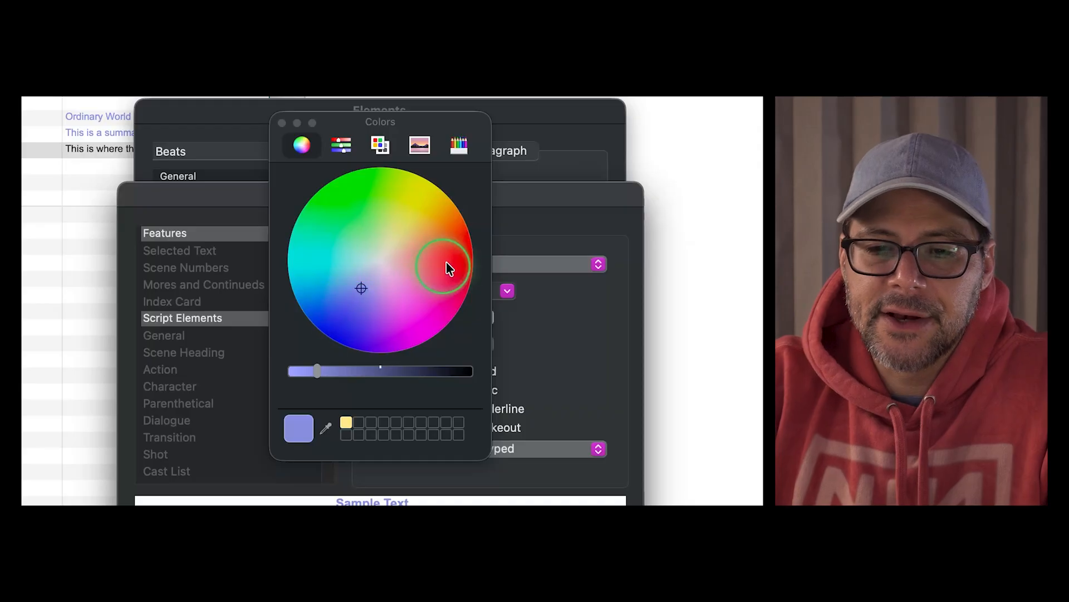
mouse_move(421, 310)
mouse_down()
mouse_move(406, 313)
mouse_move(417, 319)
mouse_up()
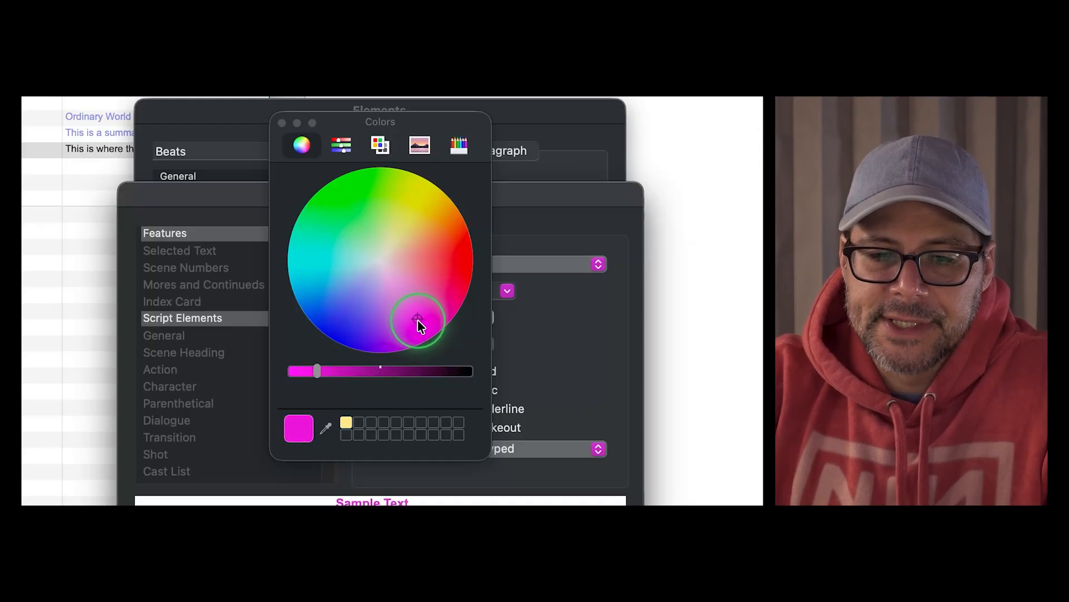
click(366, 373)
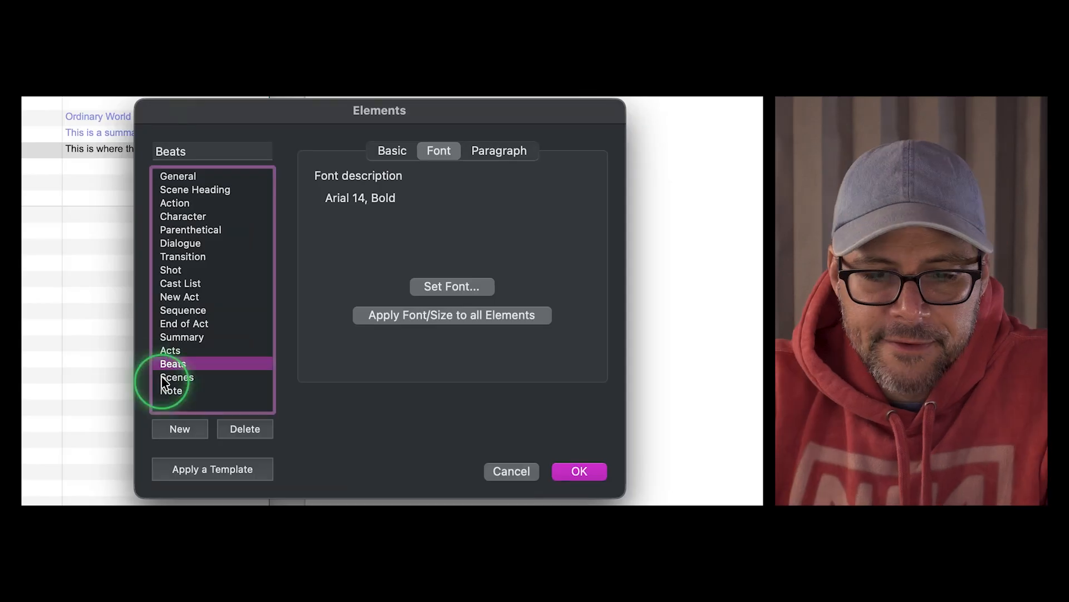
Change the font color of the Scenes element to green.
click(169, 377)
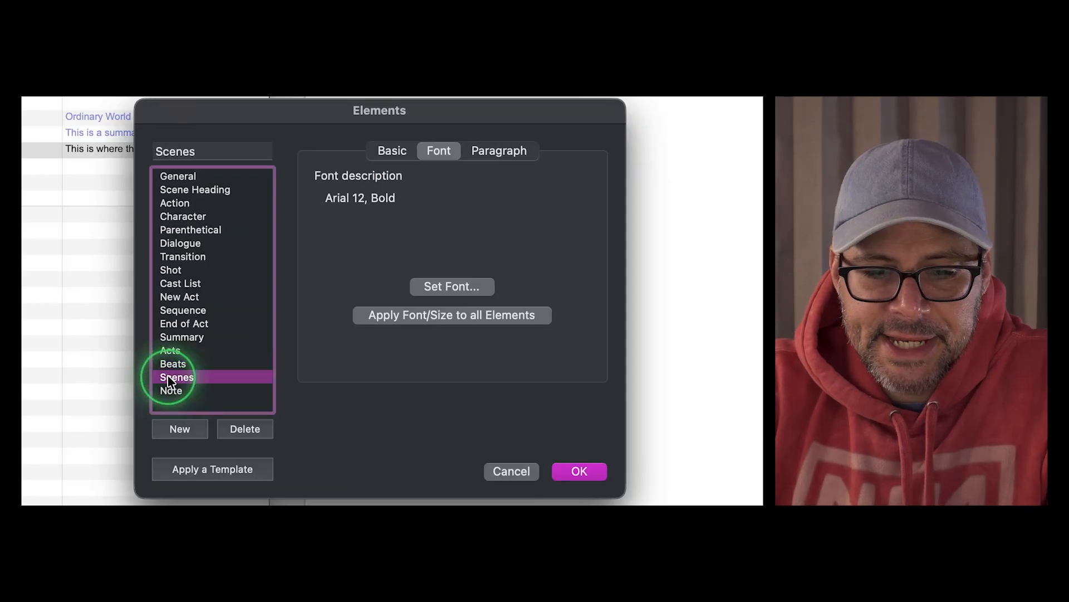
click(423, 287)
click(477, 315)
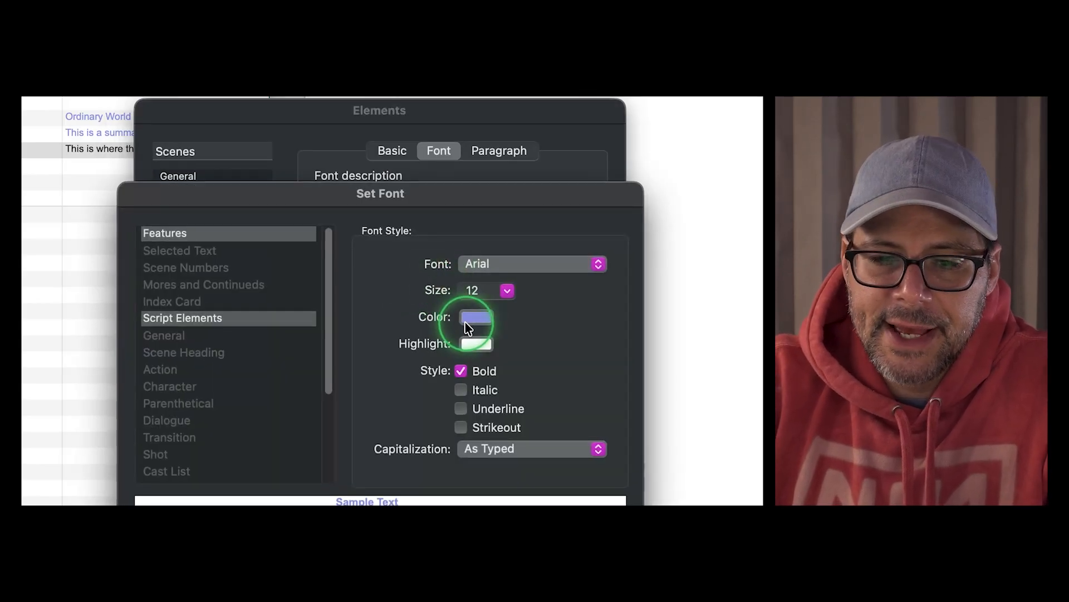
click(347, 217)
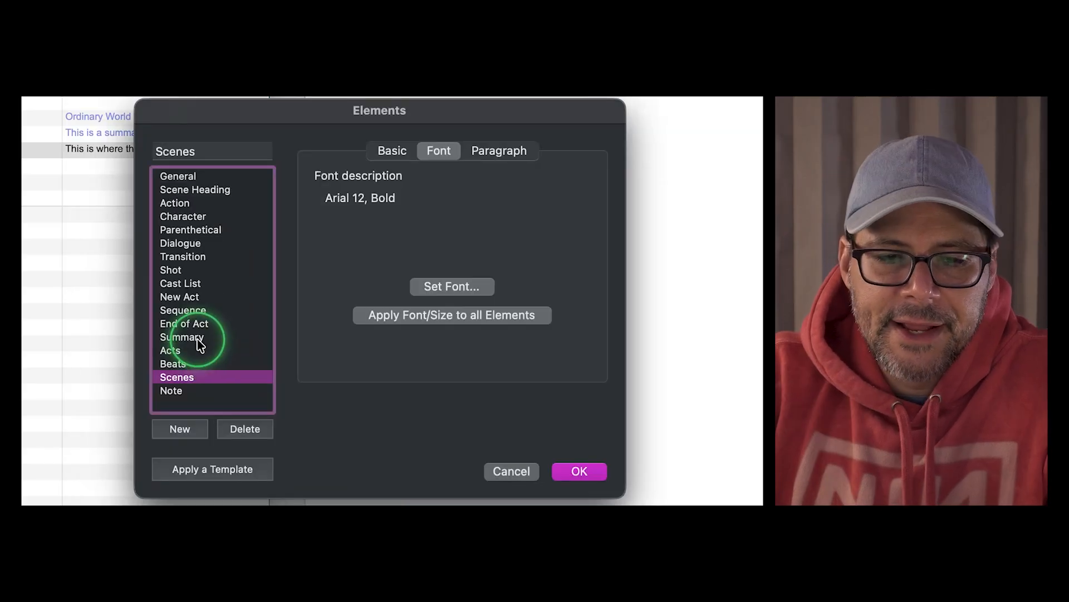
Change the font color of the Summary element to dark orange and save the element settings.
click(200, 337)
click(451, 290)
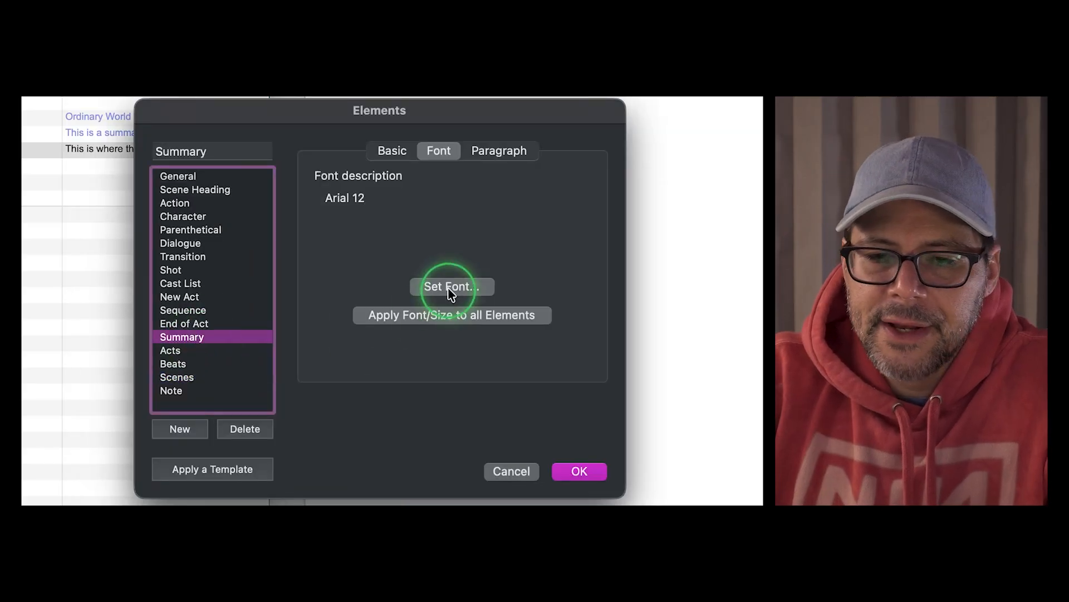
click(478, 314)
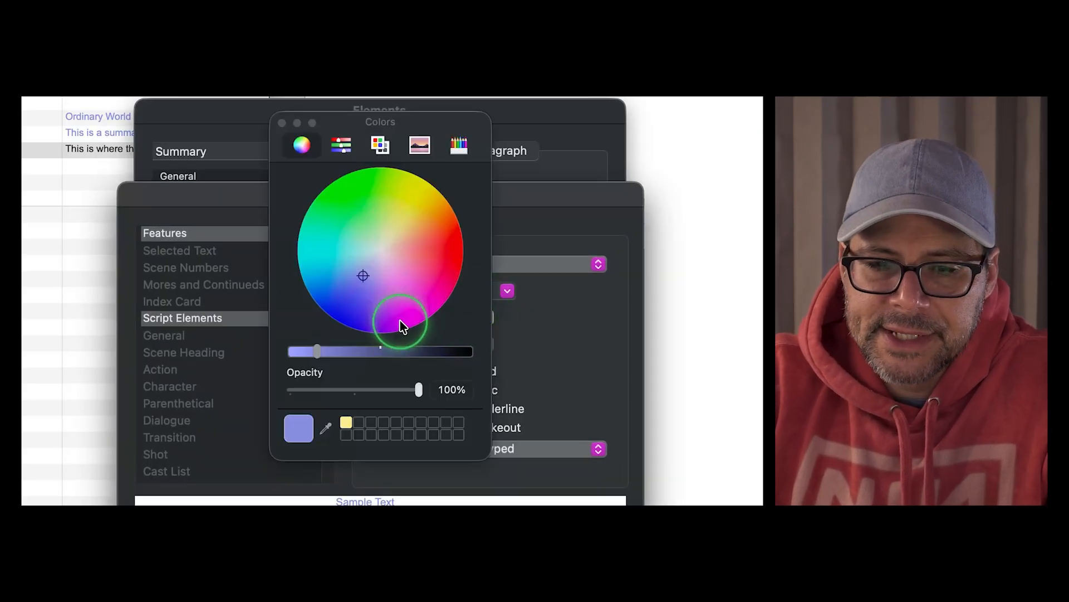
drag(435, 254, 447, 240)
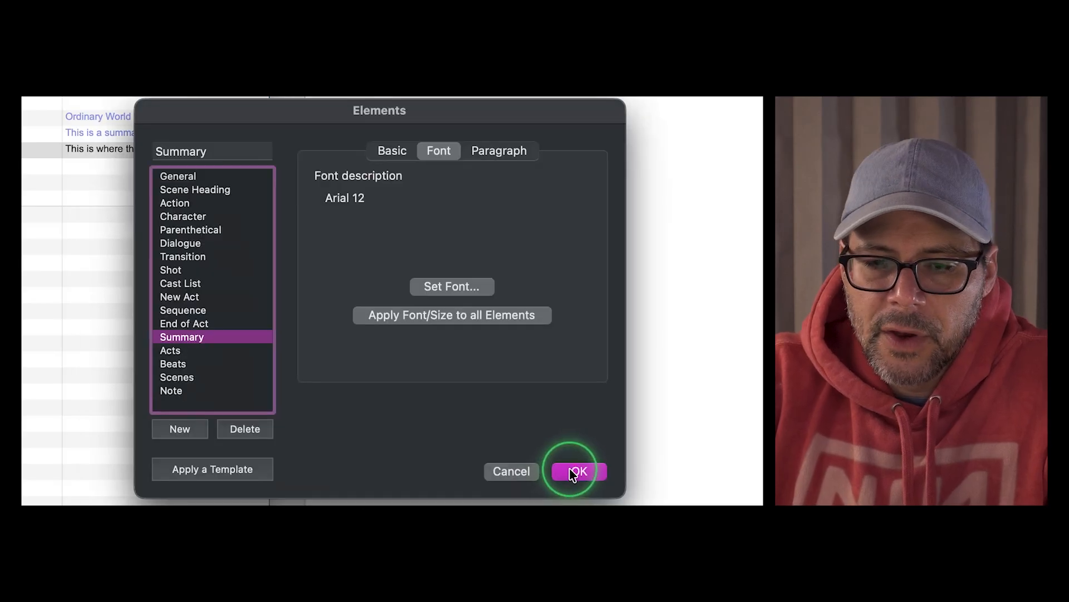
click(574, 473)
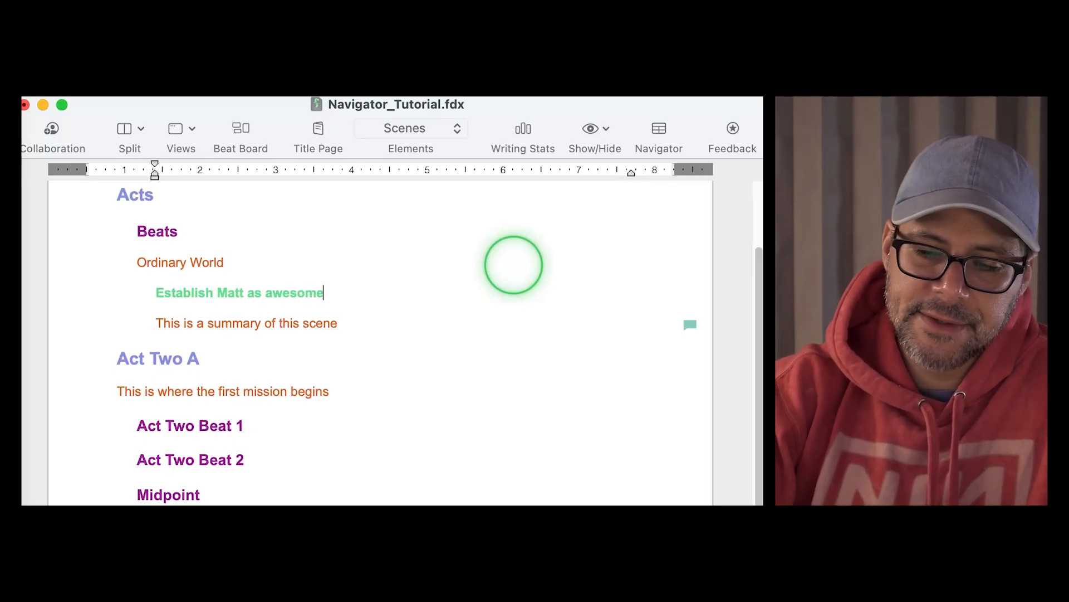
Add two scenes below the first scene: one establishing a second character "as being even more awesome", one reading "Establish B Story" with a third character.
key(Return)
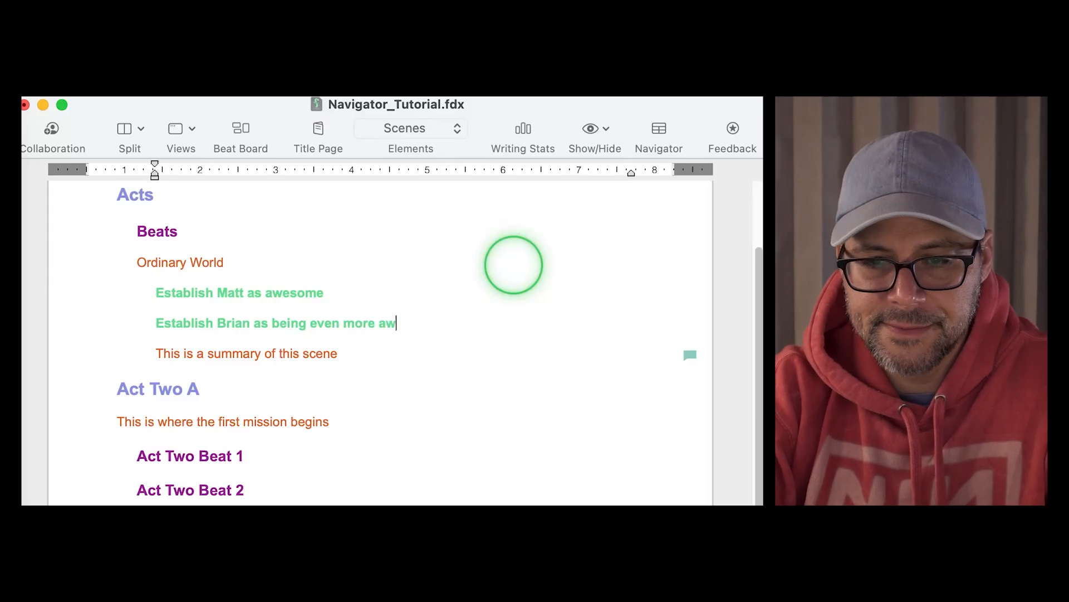
text(n Matt)
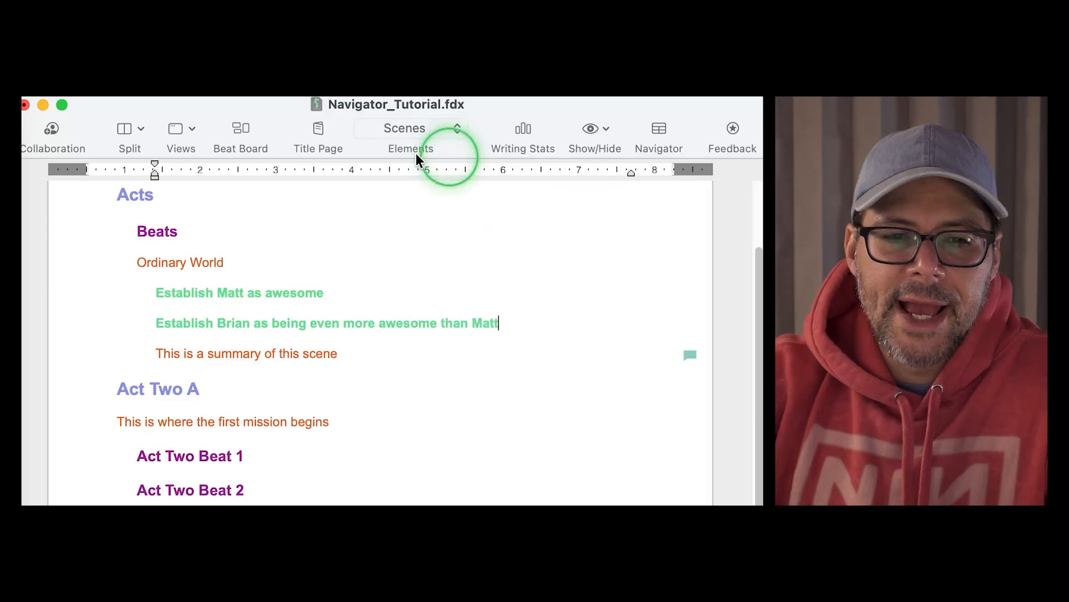
key(Return)
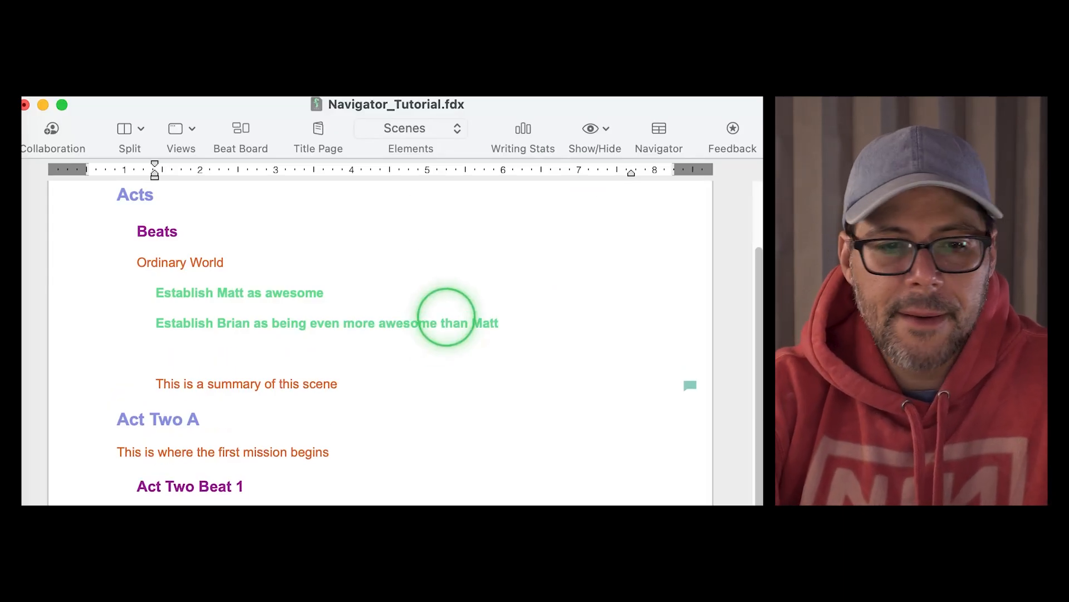
key(BackSpace)
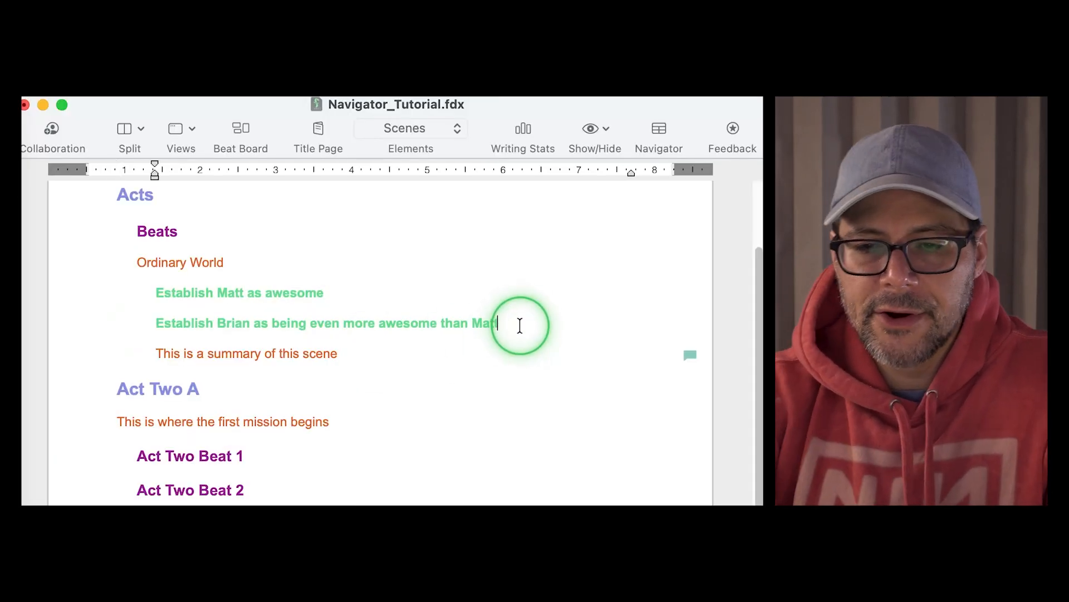
key(Return)
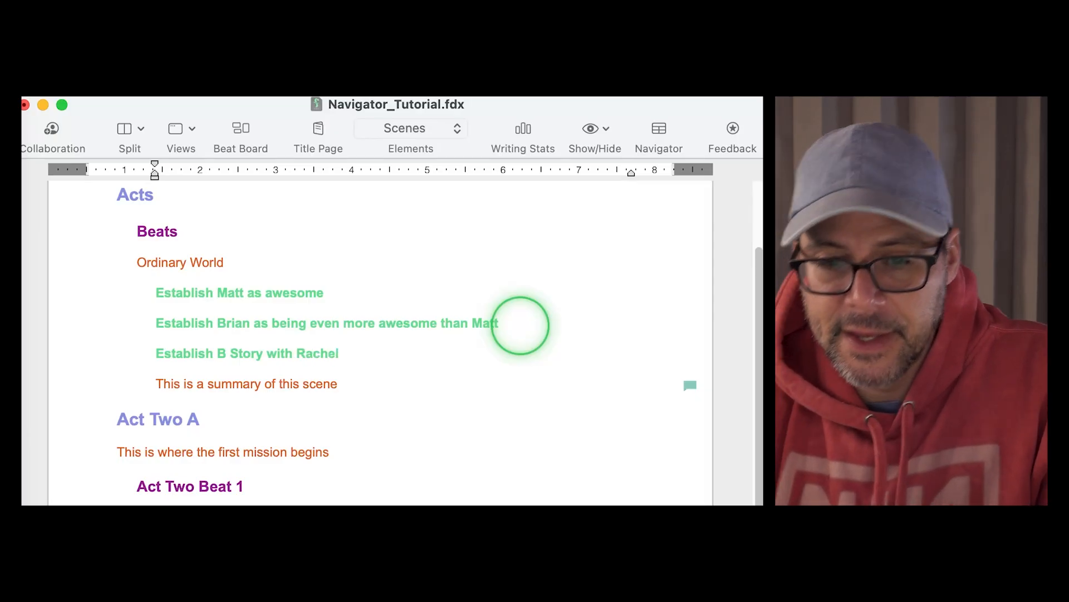
Move the "Establish B Story" scene above the "being even more awesome" scene in the Navigator.
click(202, 383)
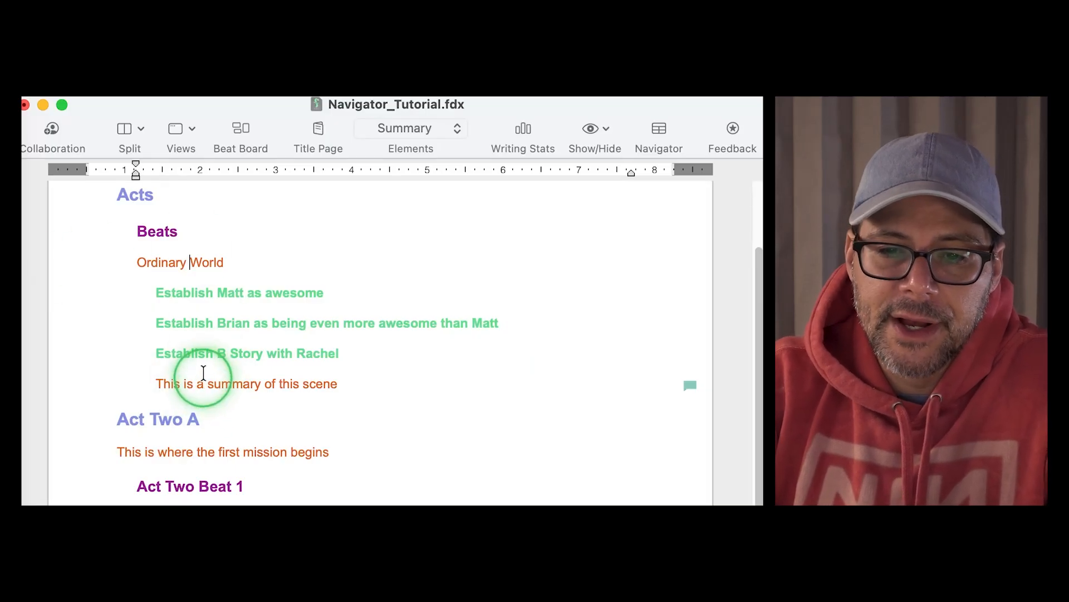
click(196, 354)
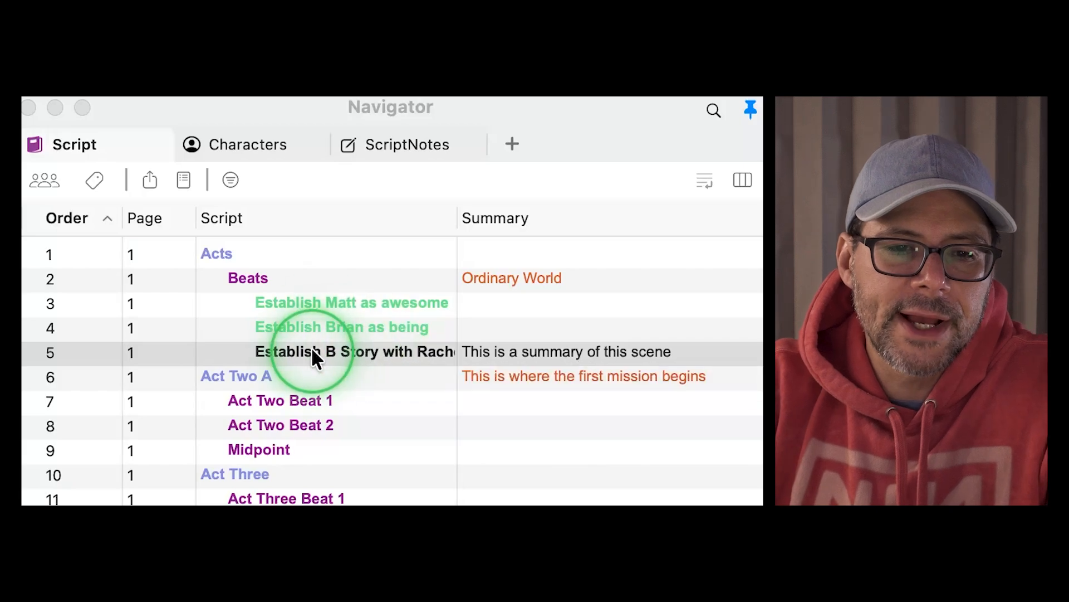
drag(311, 346, 306, 326)
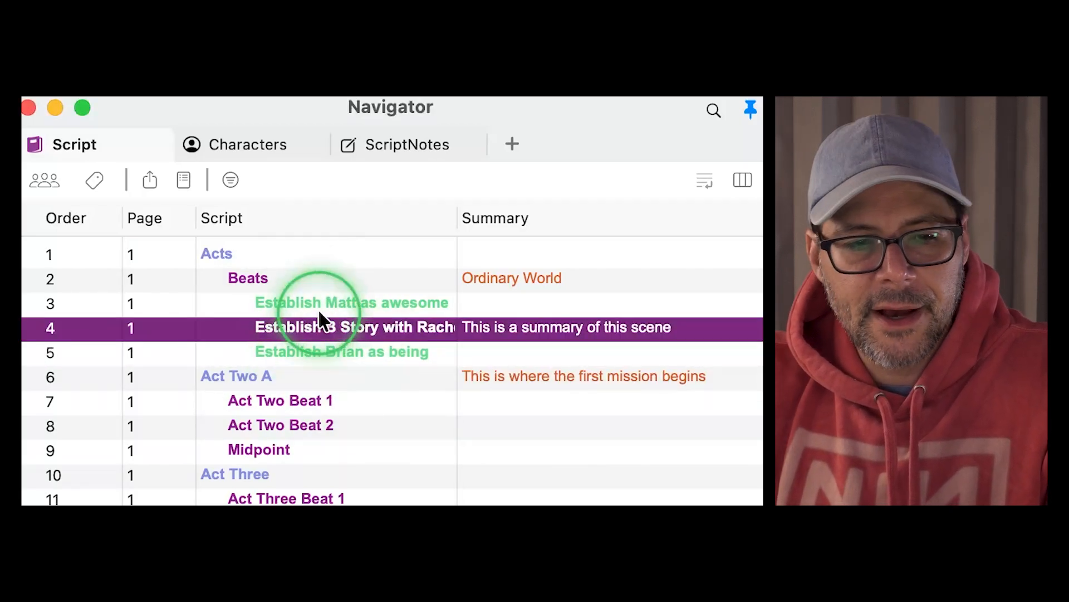
click(310, 351)
click(303, 322)
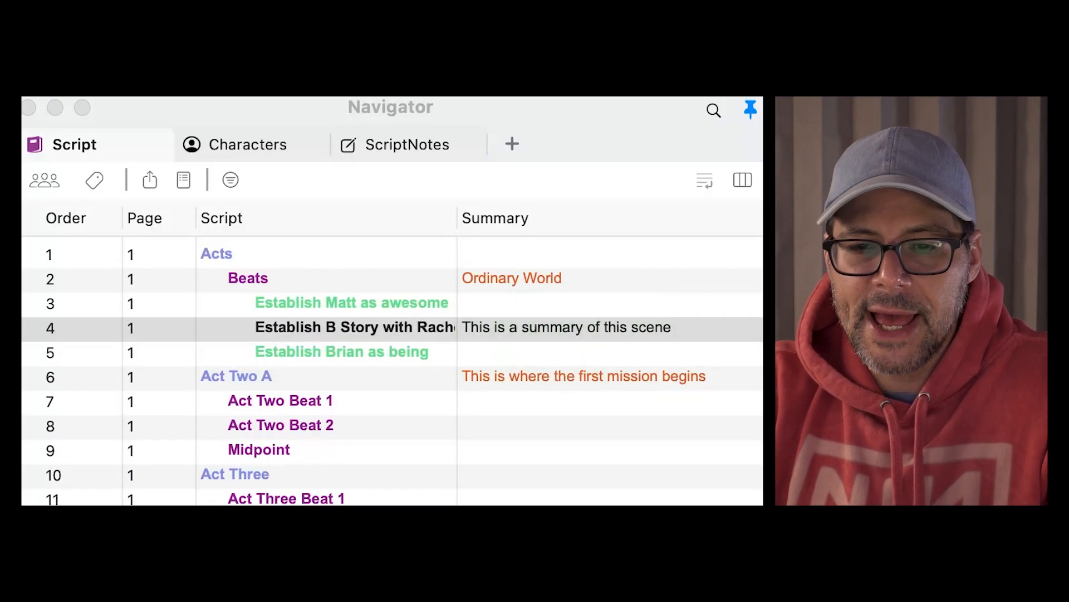
Enter a Navigator summary for the first scene saying that its character "is really great at teaching things".
click(507, 310)
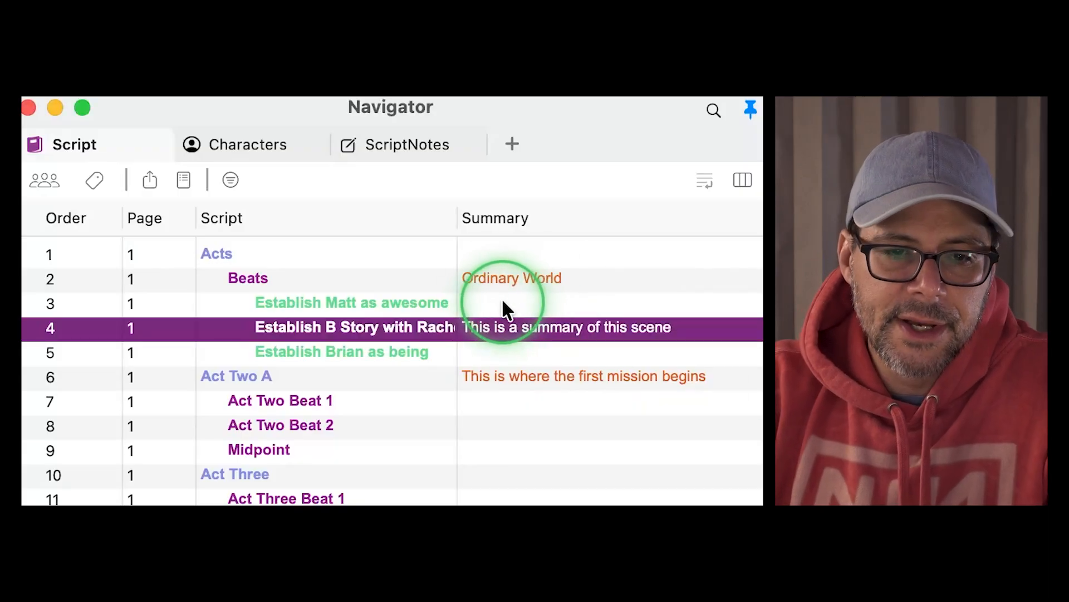
click(571, 310)
click(507, 306)
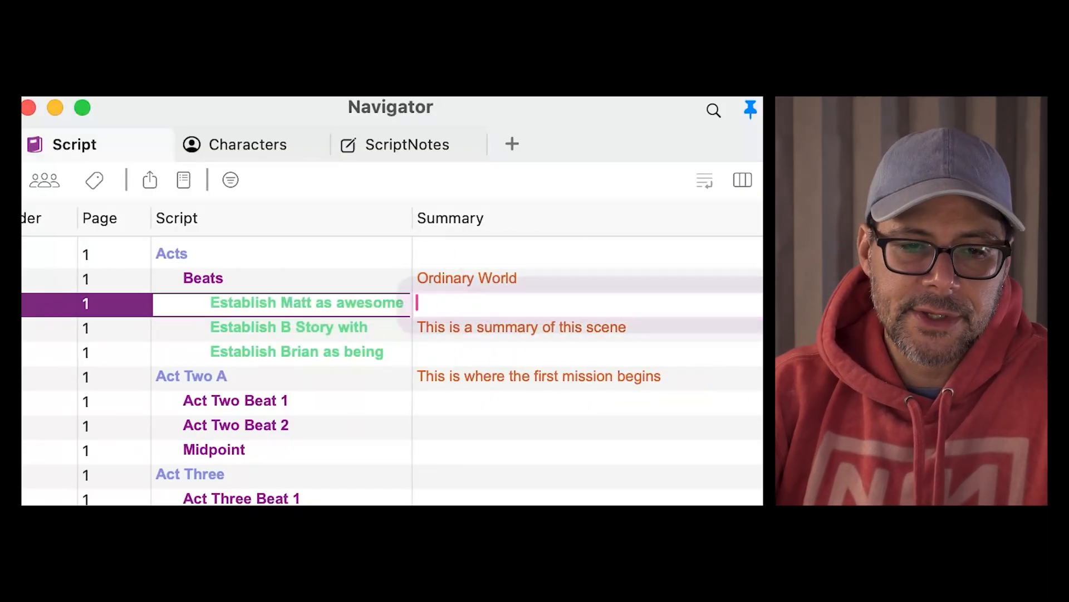
text(Matt is really great at teaching things)
key(Return)
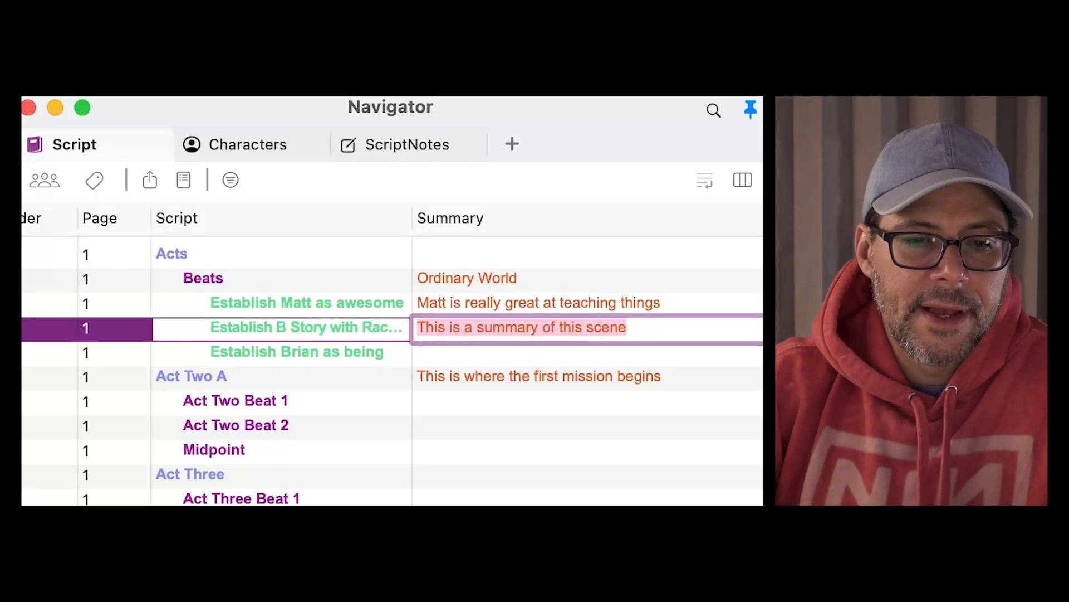
Enter a Navigator summary for the "being even more awesome" scene saying that its character "is effortlessly cool!".
click(483, 352)
click(483, 352)
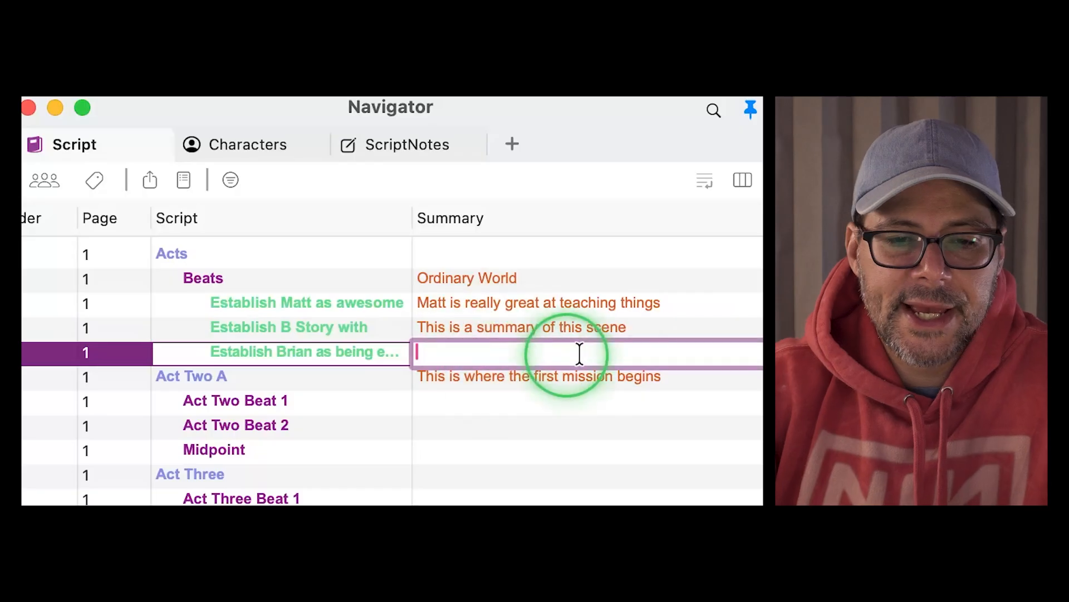
text(Brian is effortlessly cool)
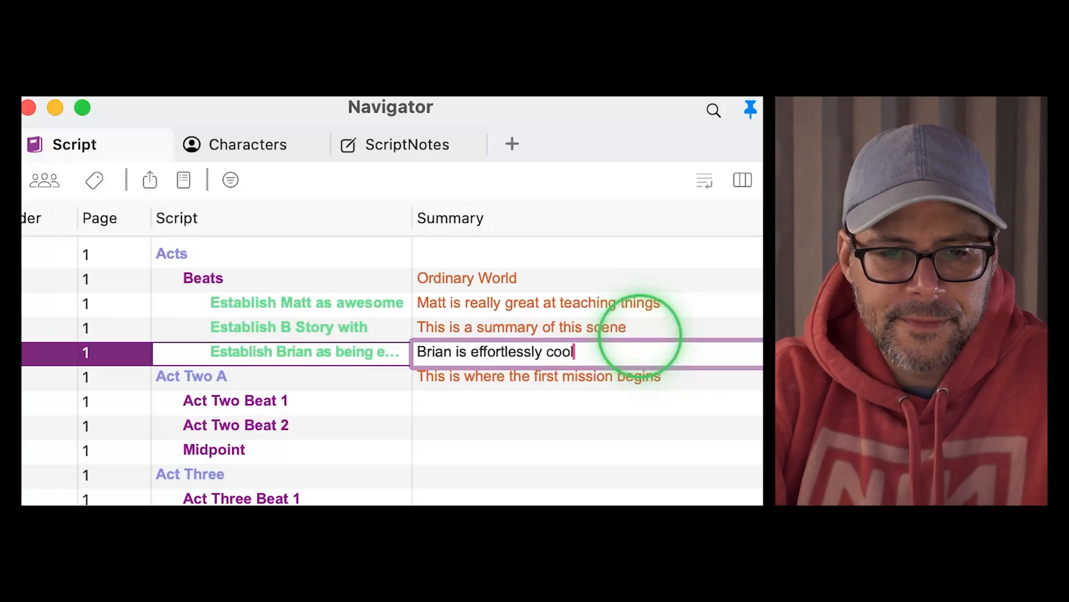
text(!)
key(Return)
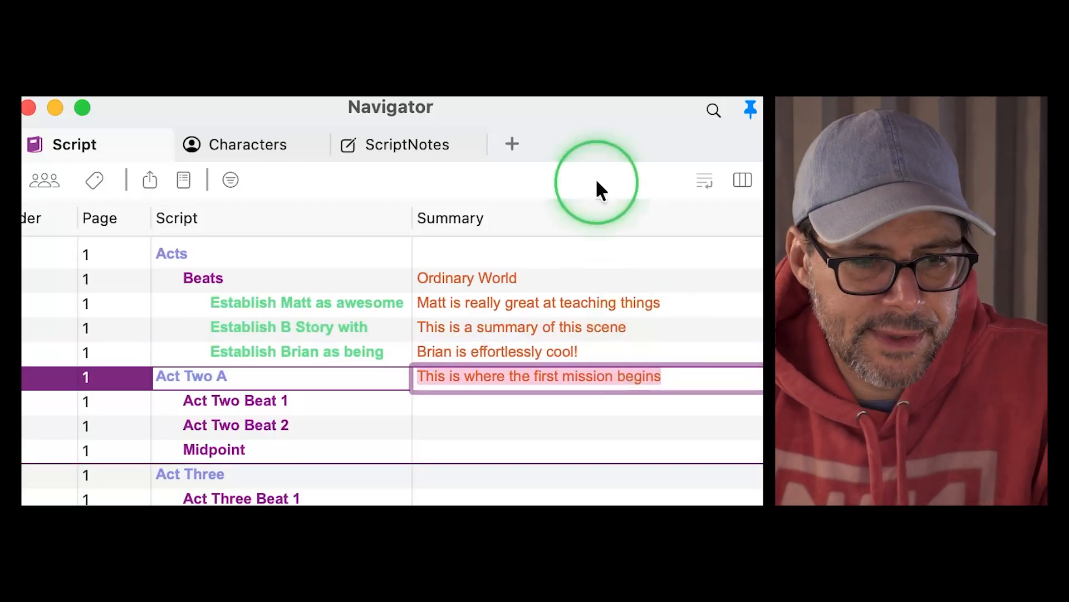
click(501, 328)
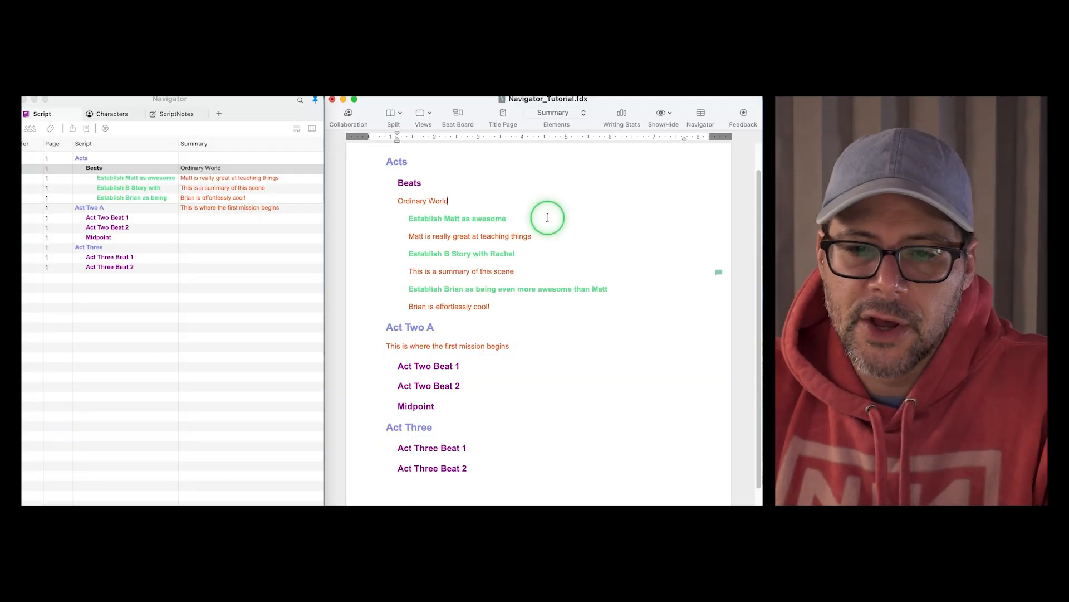
Add a ScriptNote at the first scene, titled with the character's first name followed by "Intro Note".
click(510, 222)
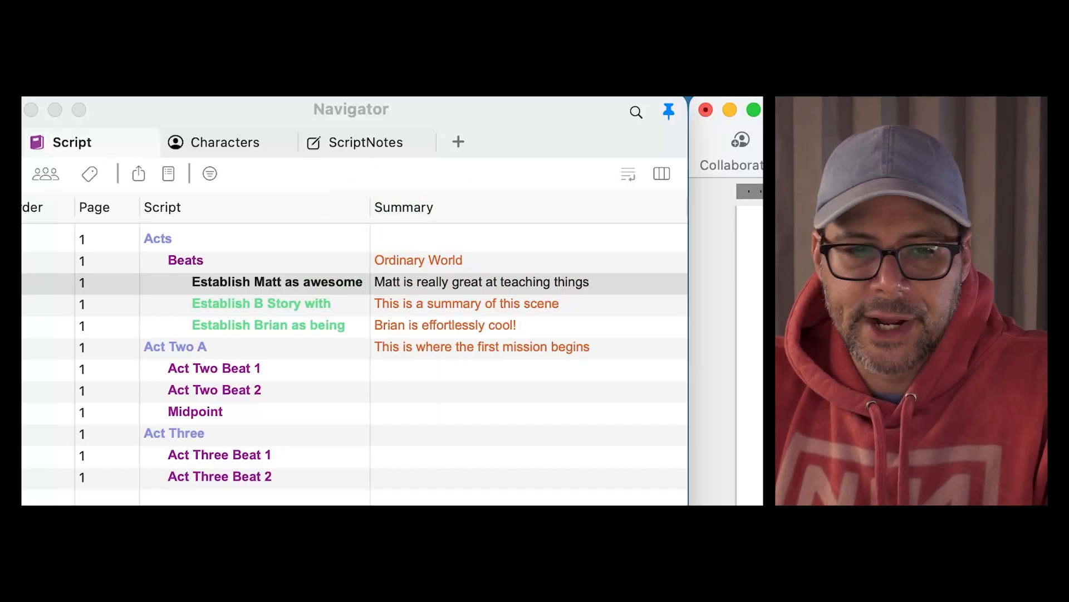
click(356, 143)
click(342, 143)
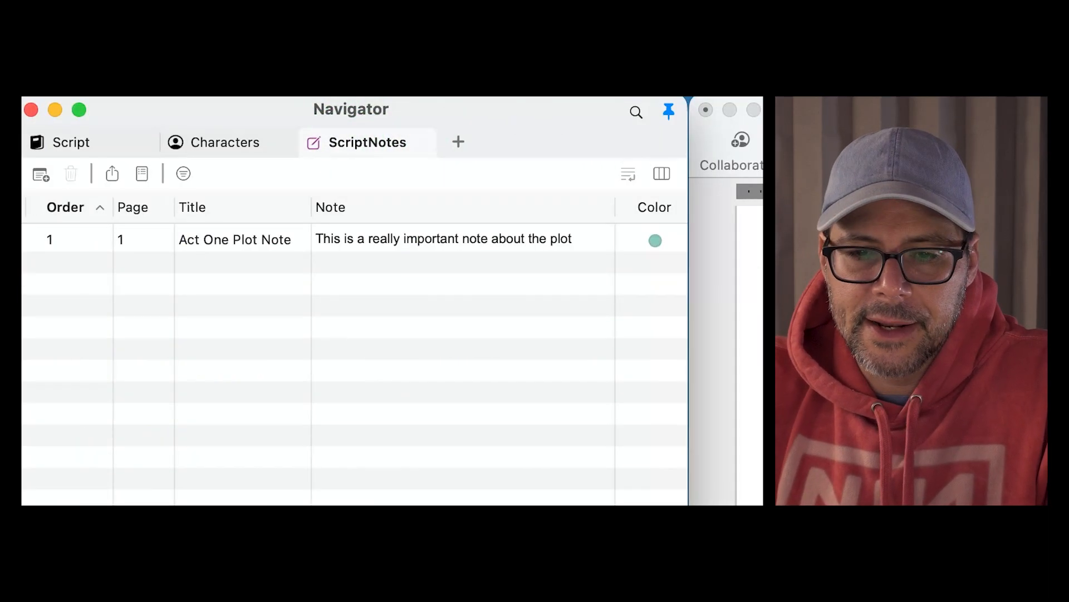
click(750, 335)
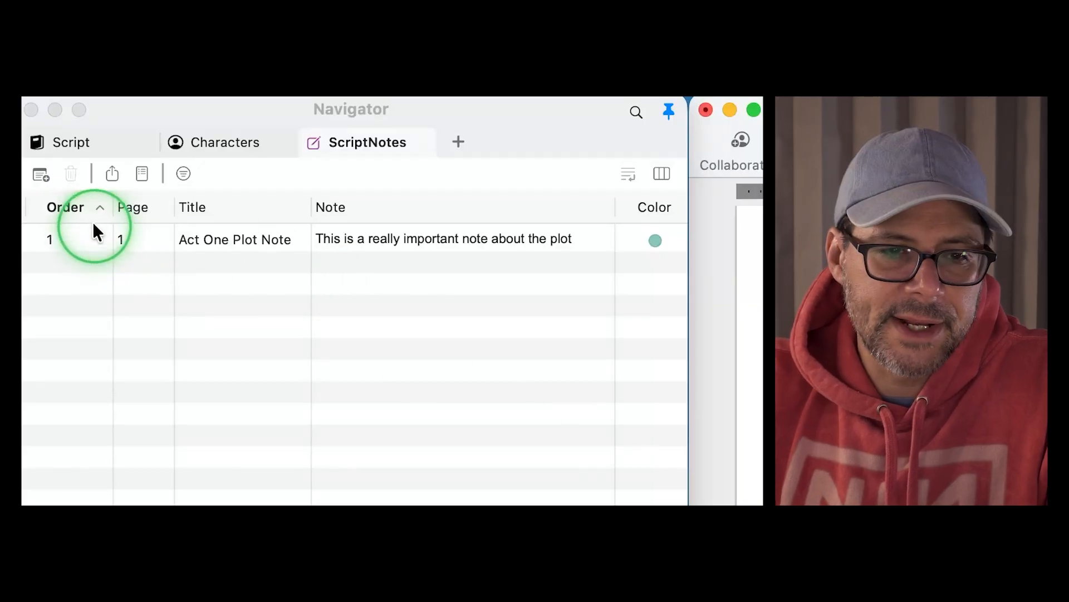
click(42, 175)
click(217, 240)
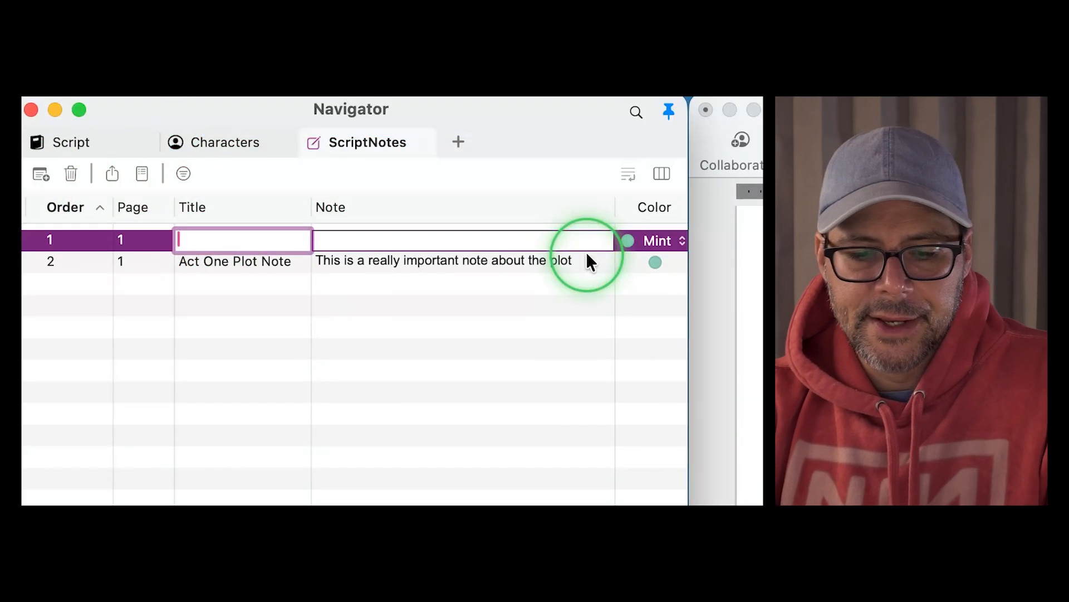
text(Matt Intro Note)
key(Tab)
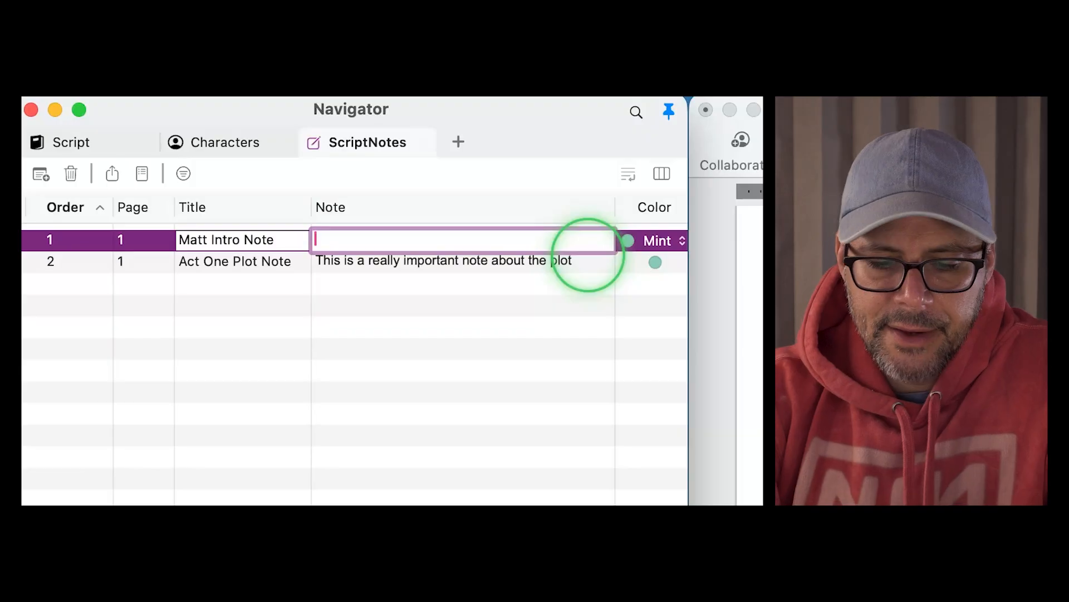
Fill in the new ScriptNote's text with the advice to make the character "cool but not aloof".
text(Make sure to mak)
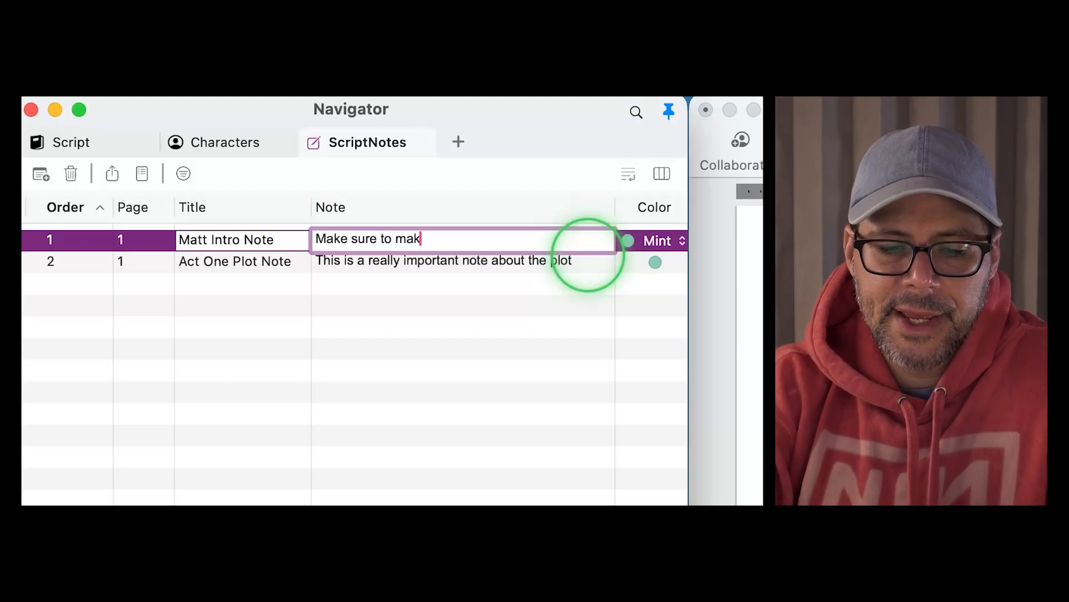
text(e Matt )
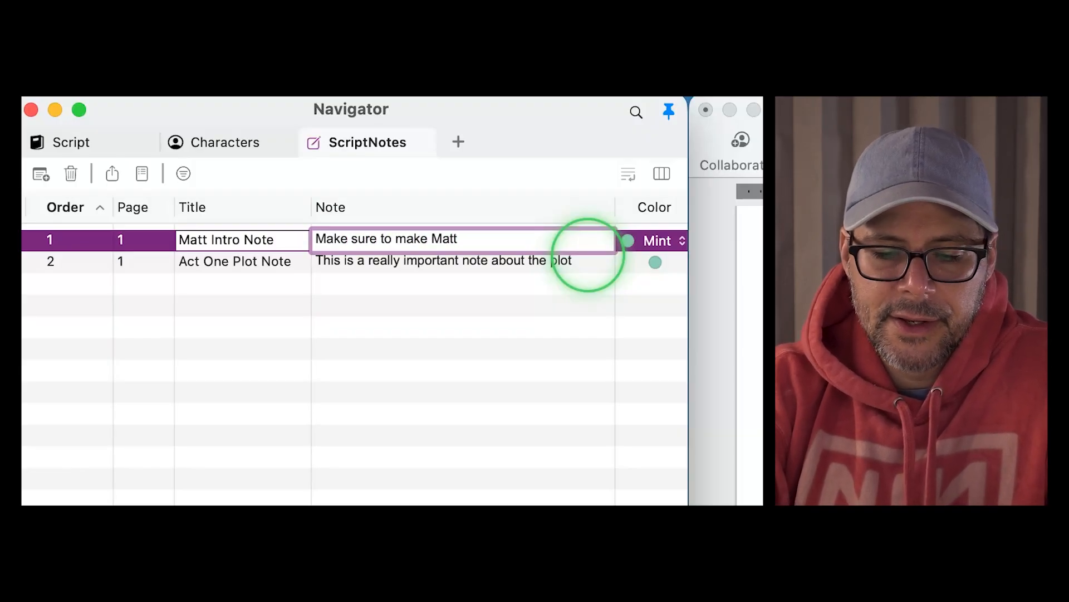
text(cool but not aloof)
key(Return)
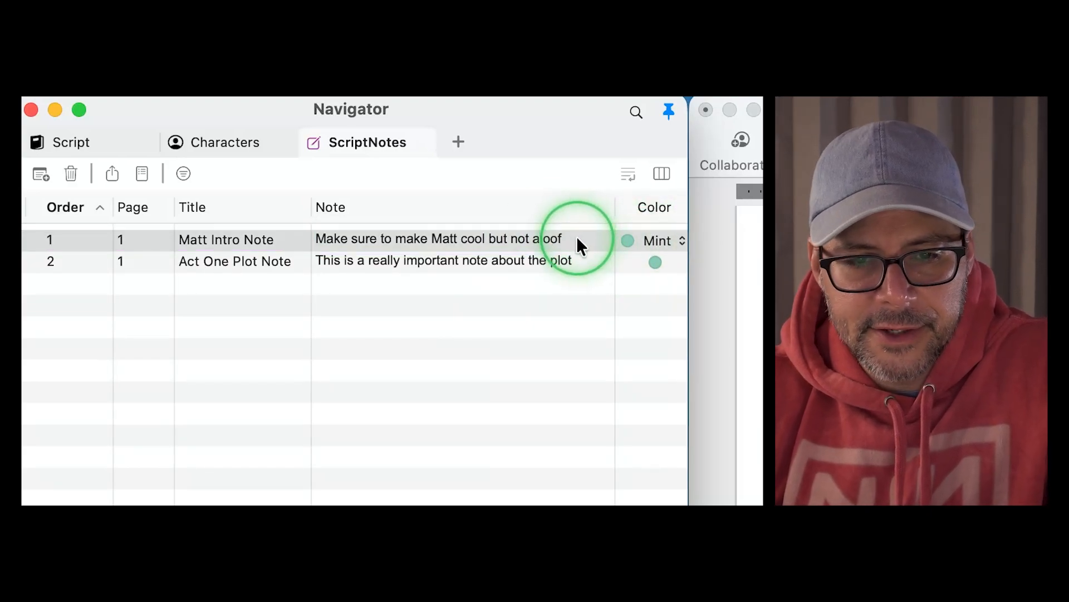
Set the type of the intro ScriptNote to Character.
scroll(577, 236, right, 5)
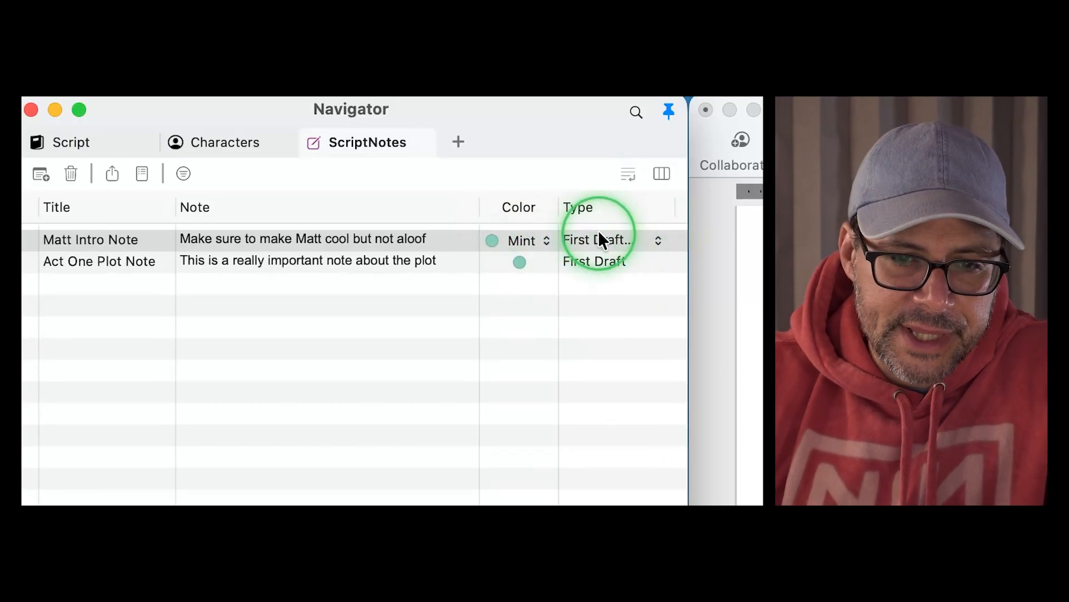
double_click(632, 239)
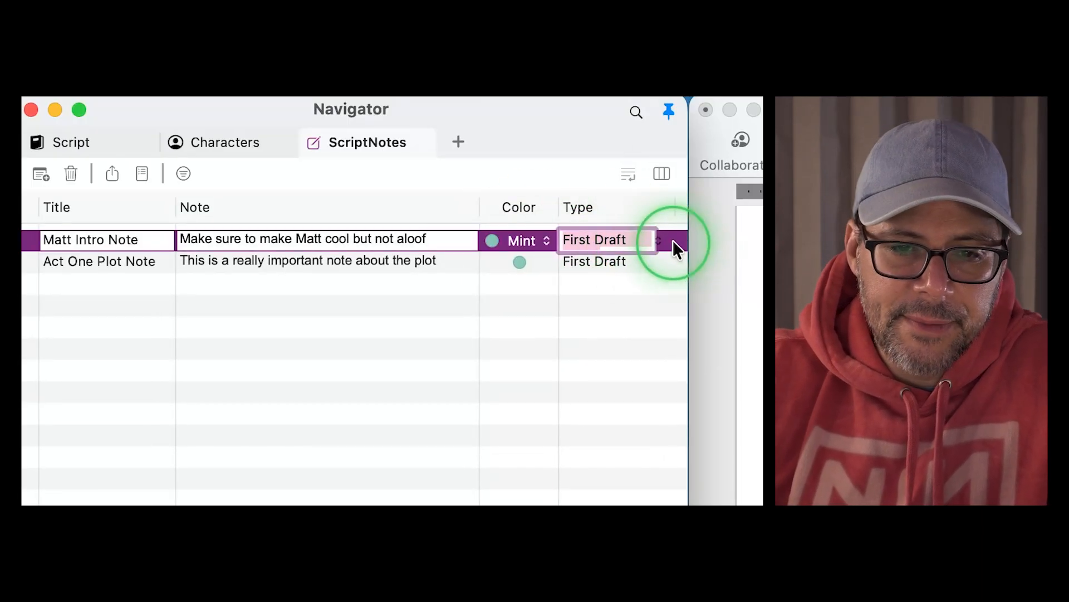
click(602, 265)
click(652, 238)
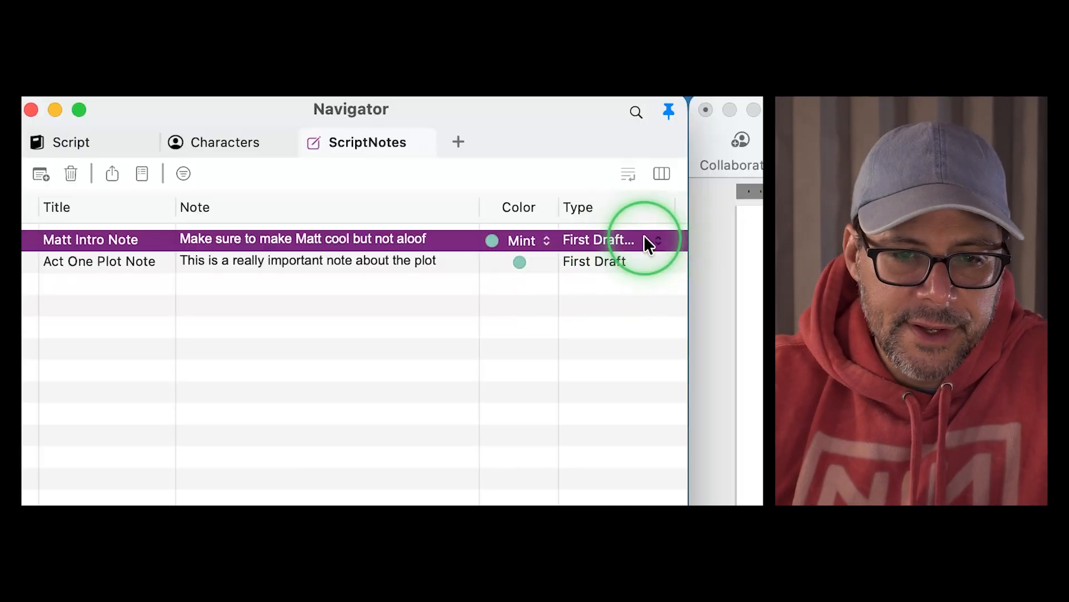
click(660, 241)
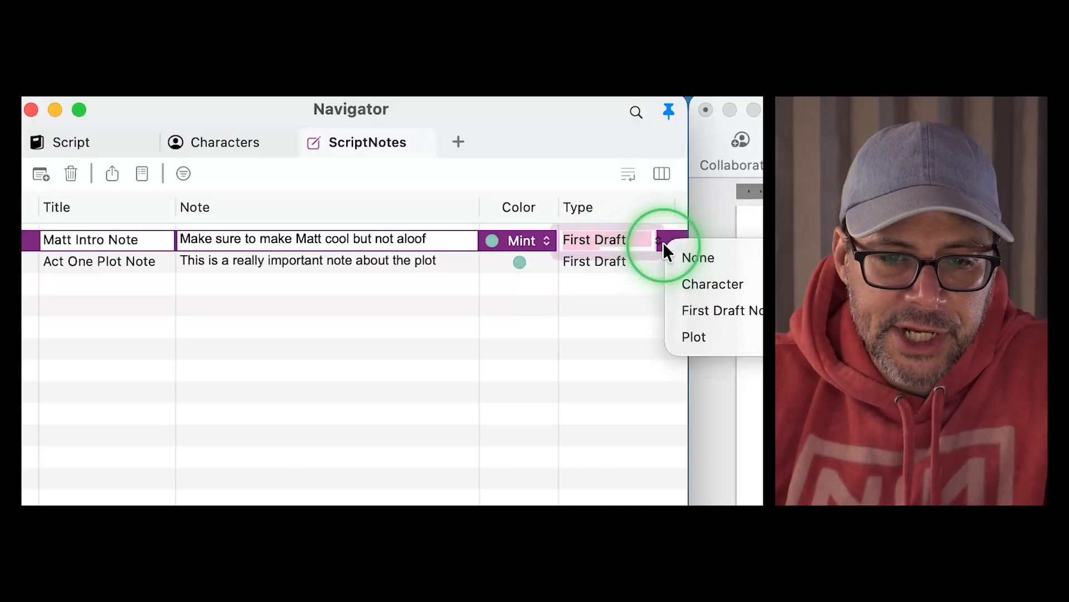
click(711, 280)
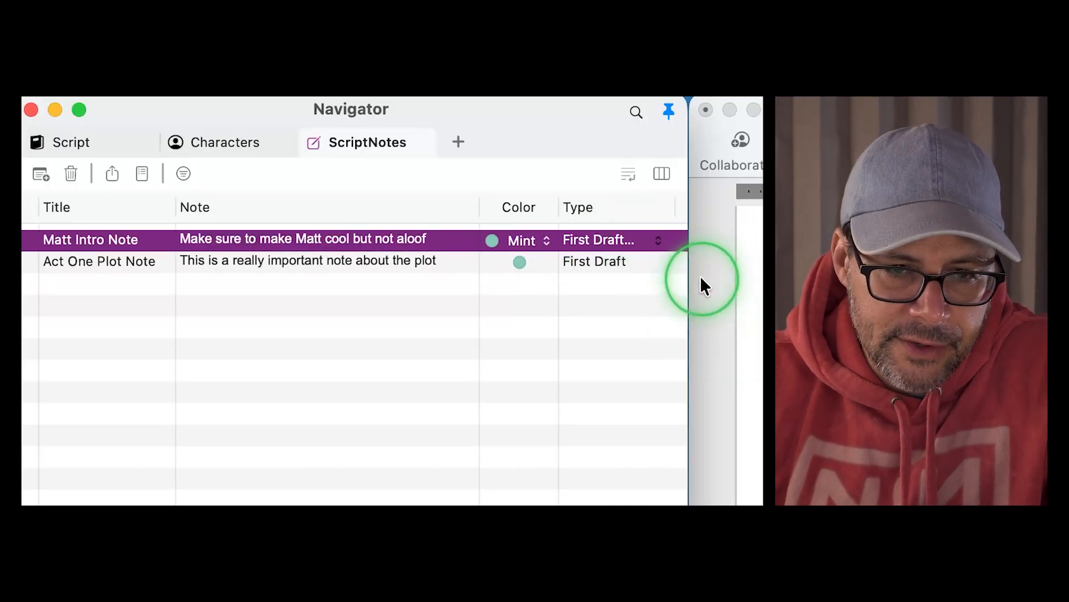
key(Return)
Set the intro ScriptNote's color to Blue and check its marker beside the first scene in the script.
click(517, 240)
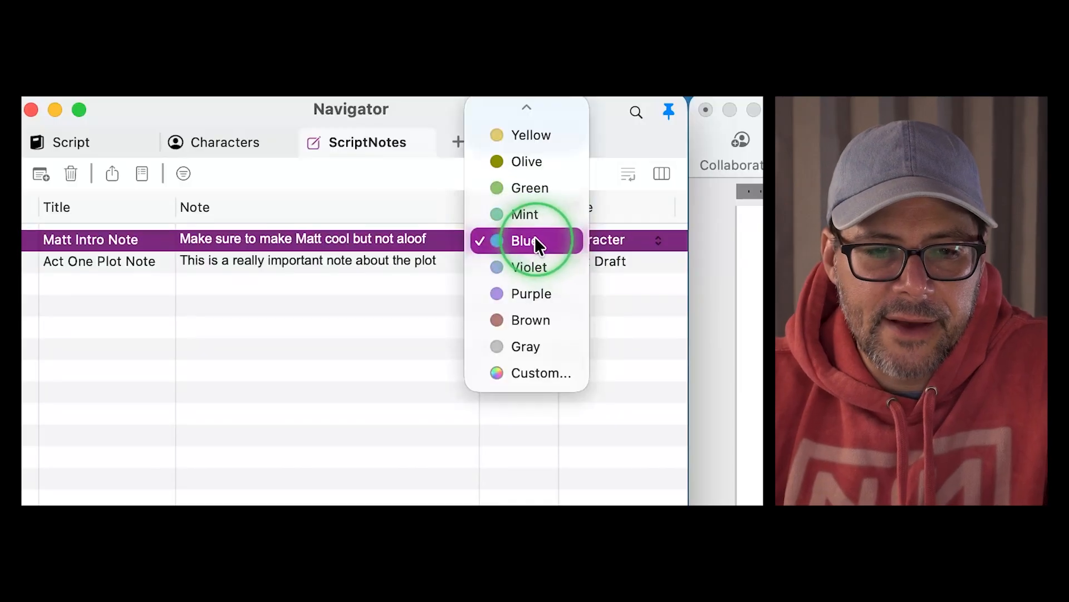
click(535, 241)
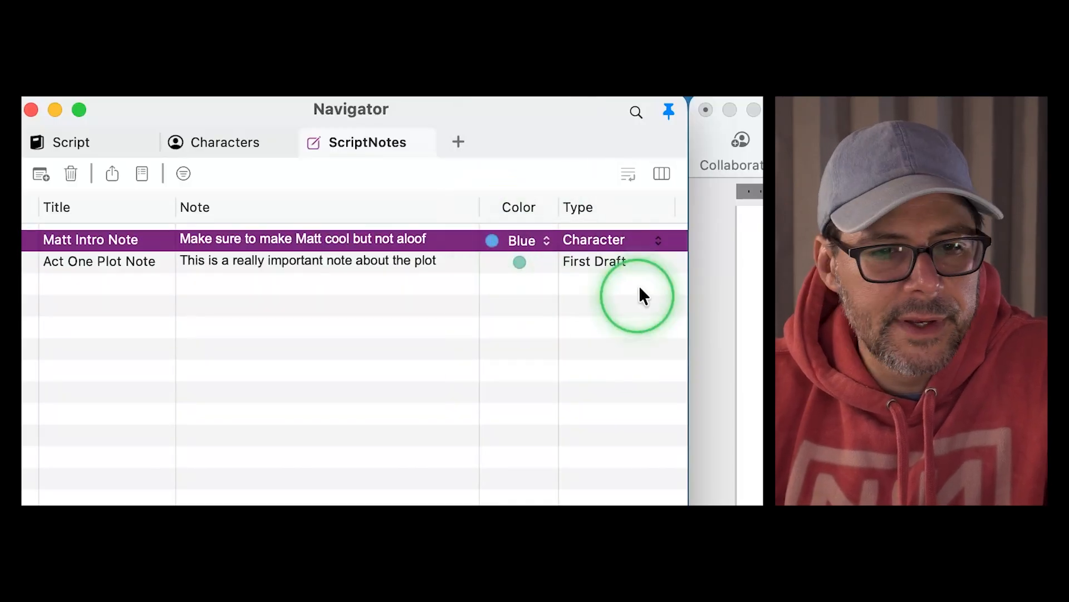
click(741, 330)
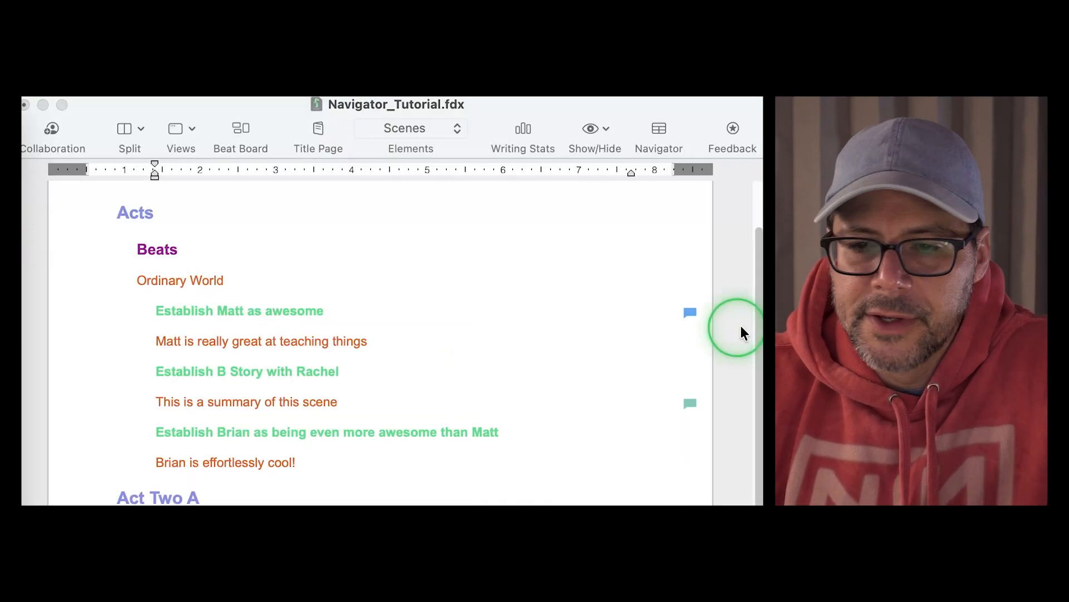
click(691, 313)
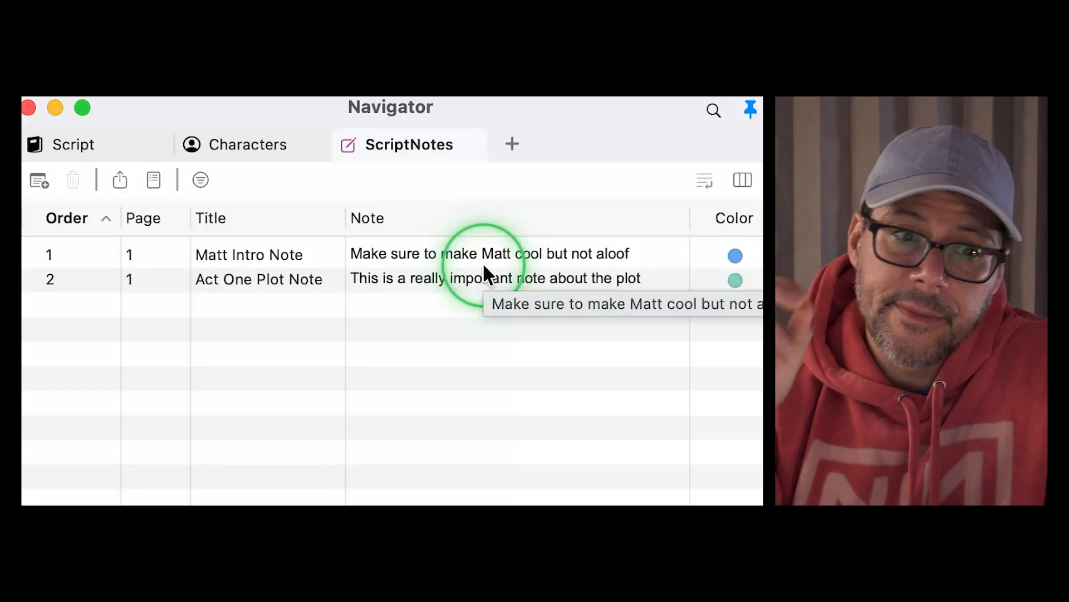
Generate a ScriptNote Report for all note types showing body, page and scene, sorted by Script Order, and review its entries.
click(155, 185)
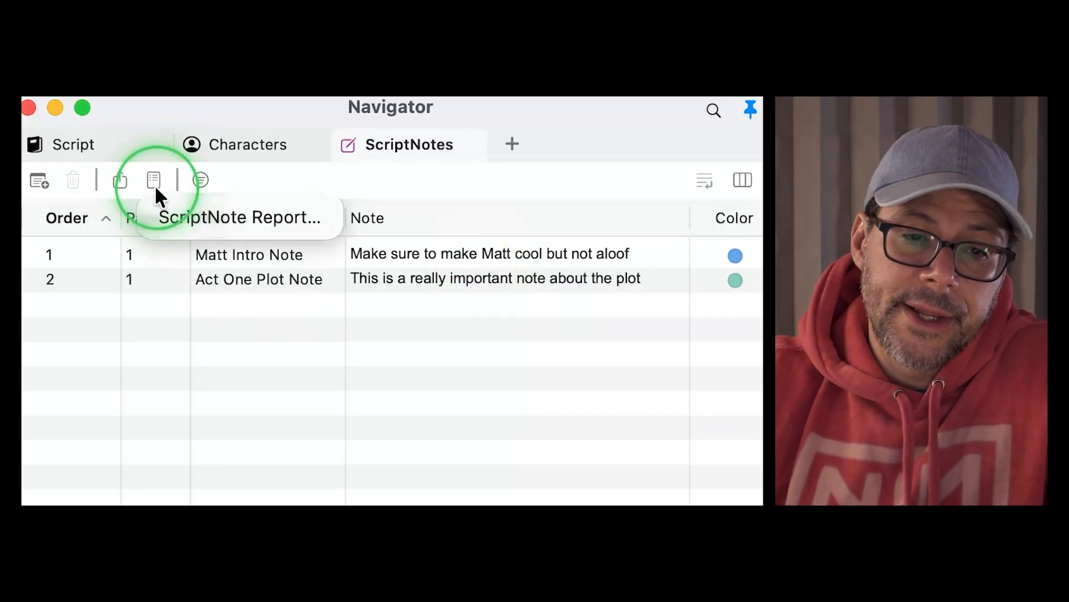
click(181, 215)
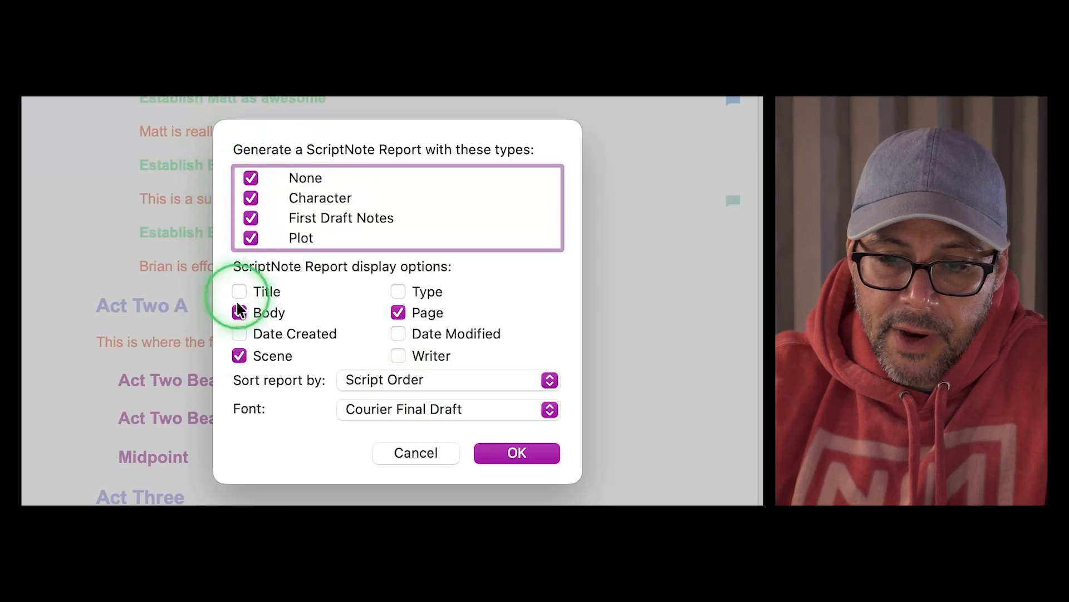
click(468, 178)
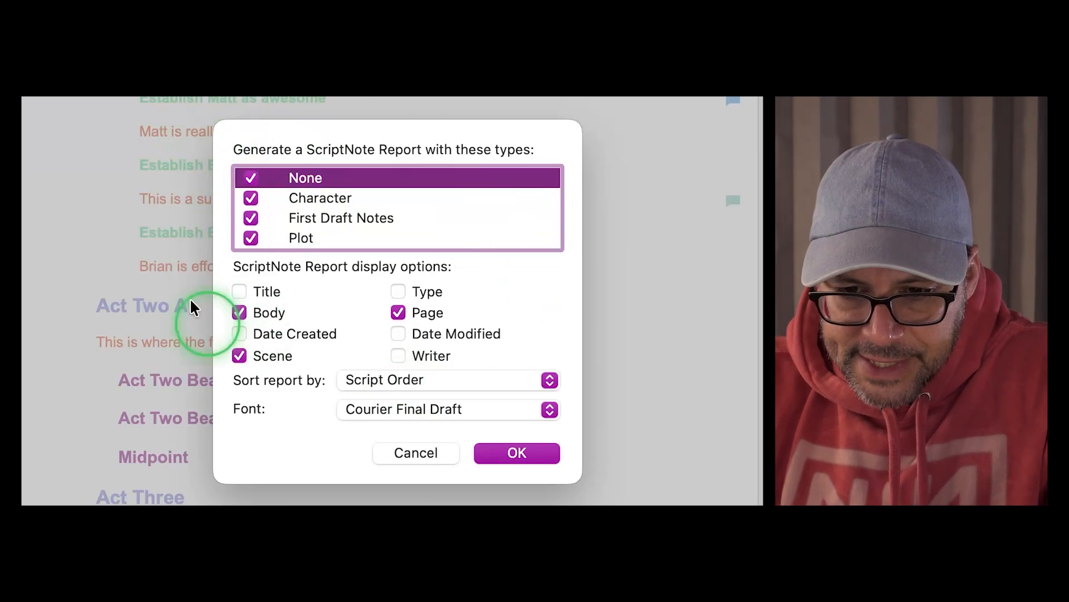
click(507, 454)
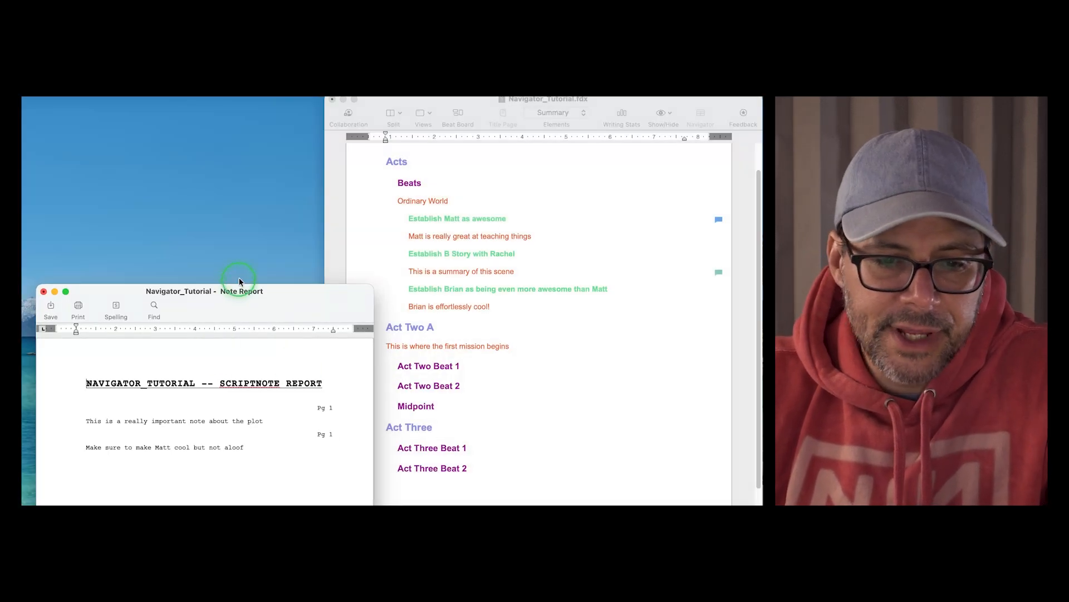
drag(258, 288, 303, 99)
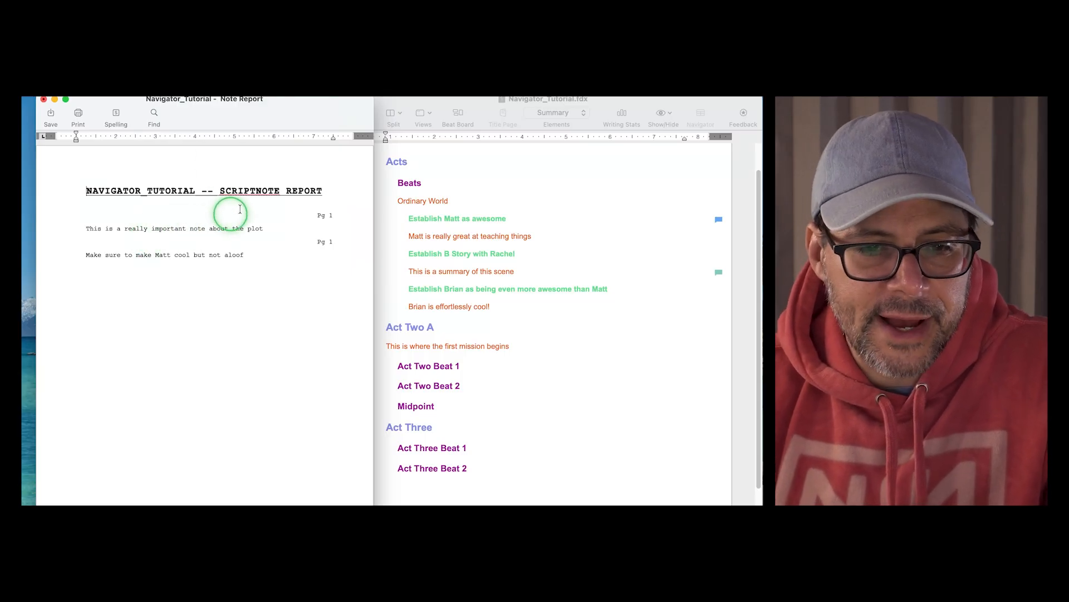
click(138, 230)
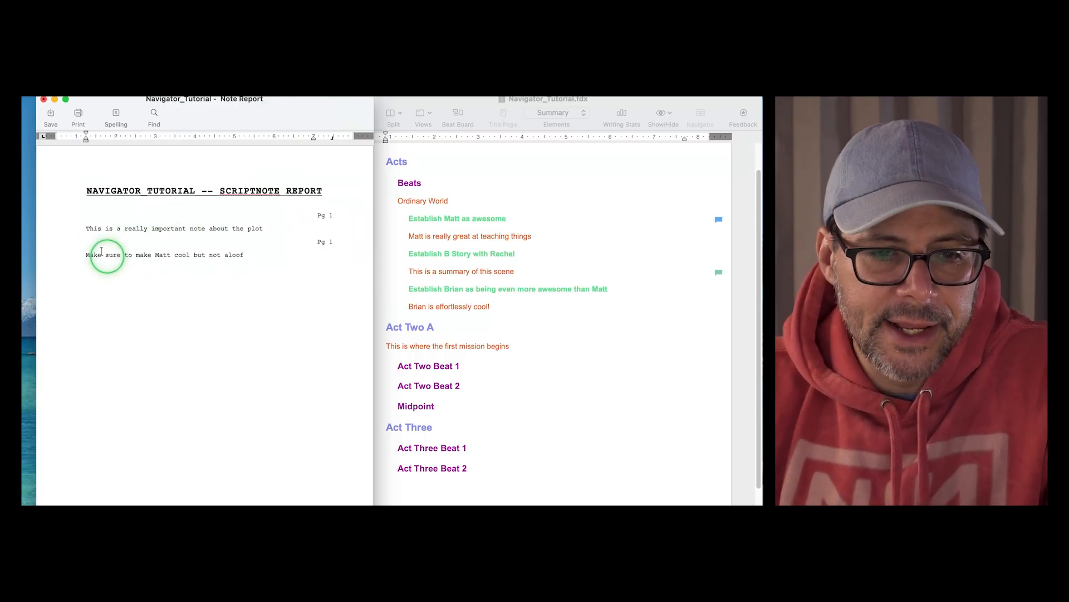
click(329, 223)
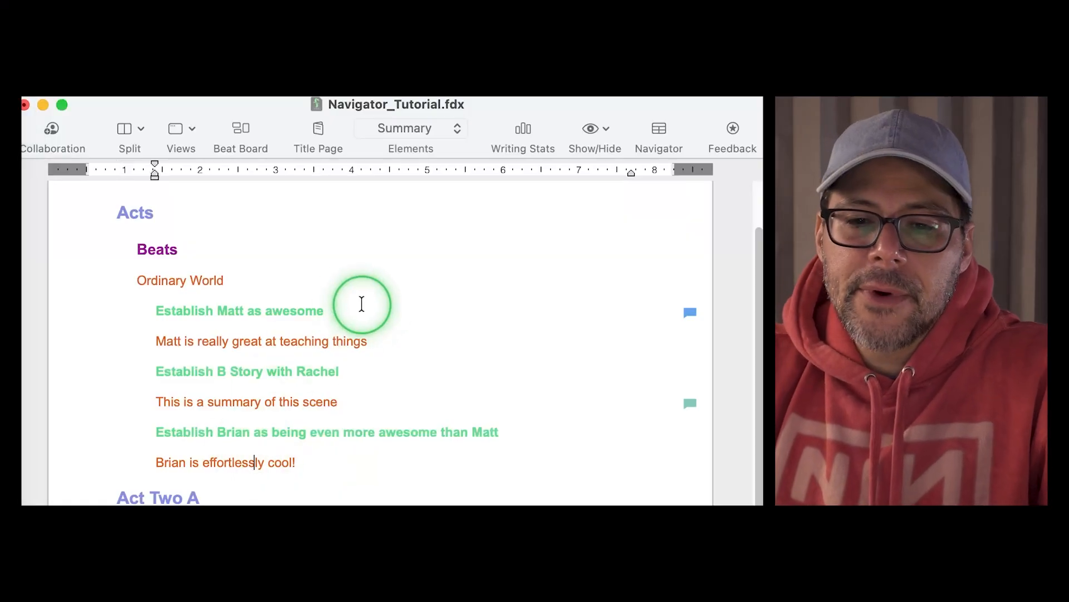
Below the Ordinary World summary, add scene heading "INT. OFFICE - DAY" and an action line about working at the computer, typing and whistling.
click(445, 311)
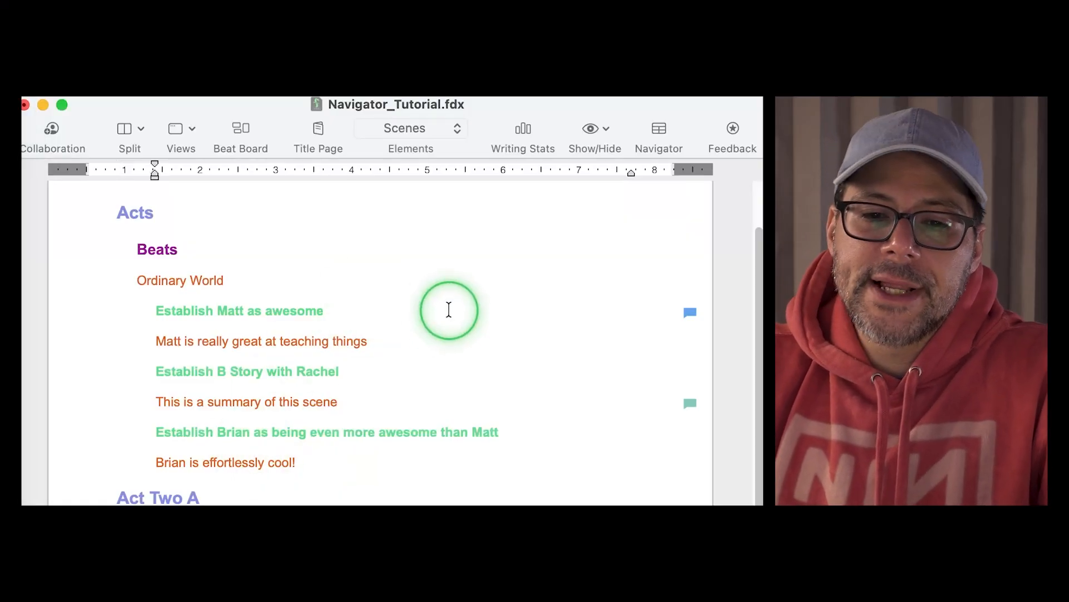
click(237, 280)
key(Return)
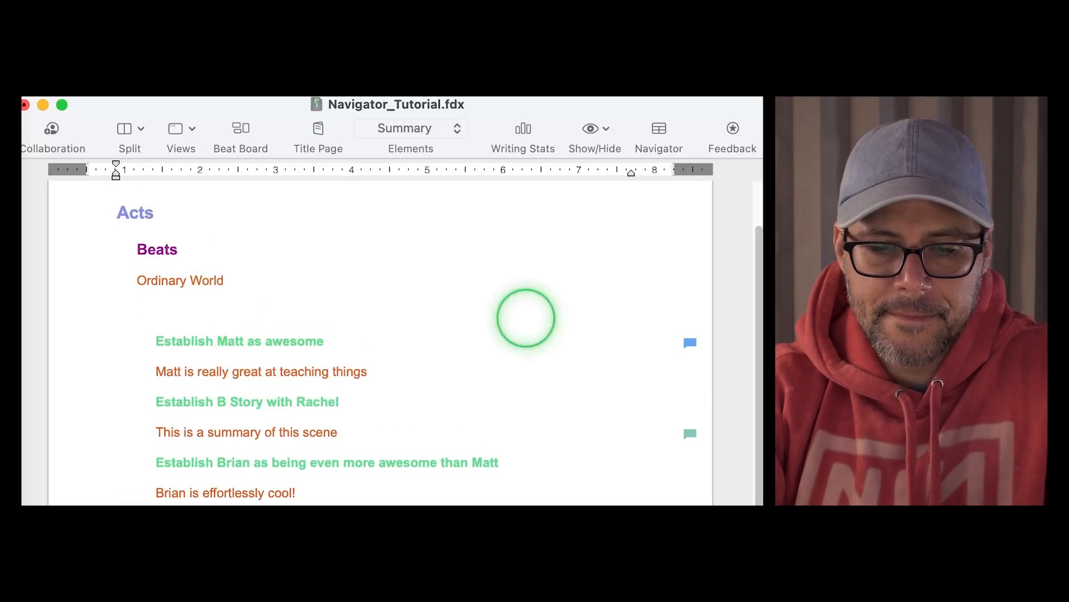
text(INT. OFFICE - )
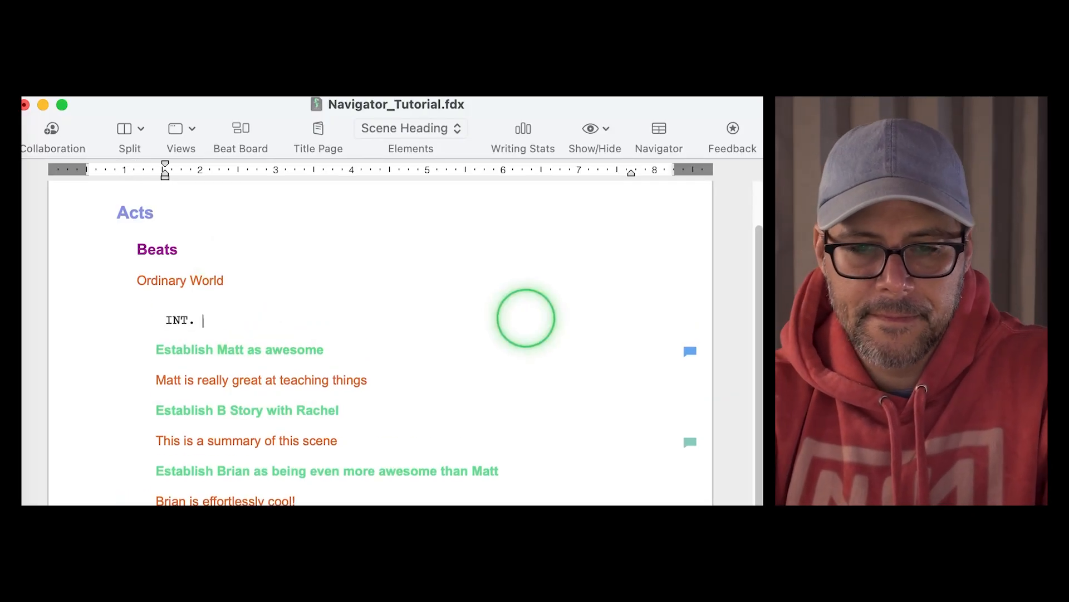
text(DAY)
key(Return)
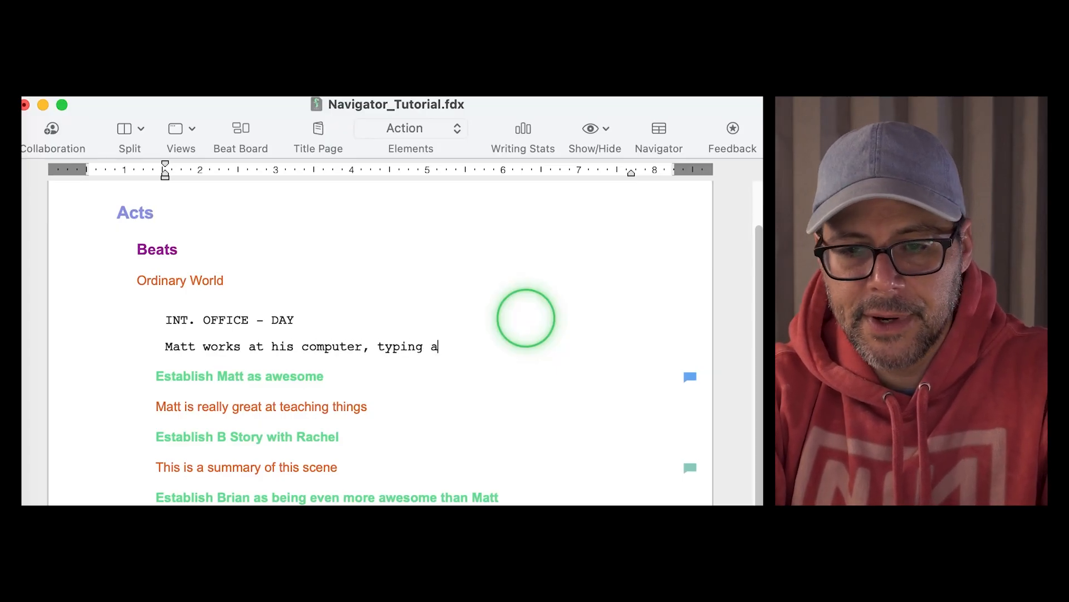
text(d whistling a tune.)
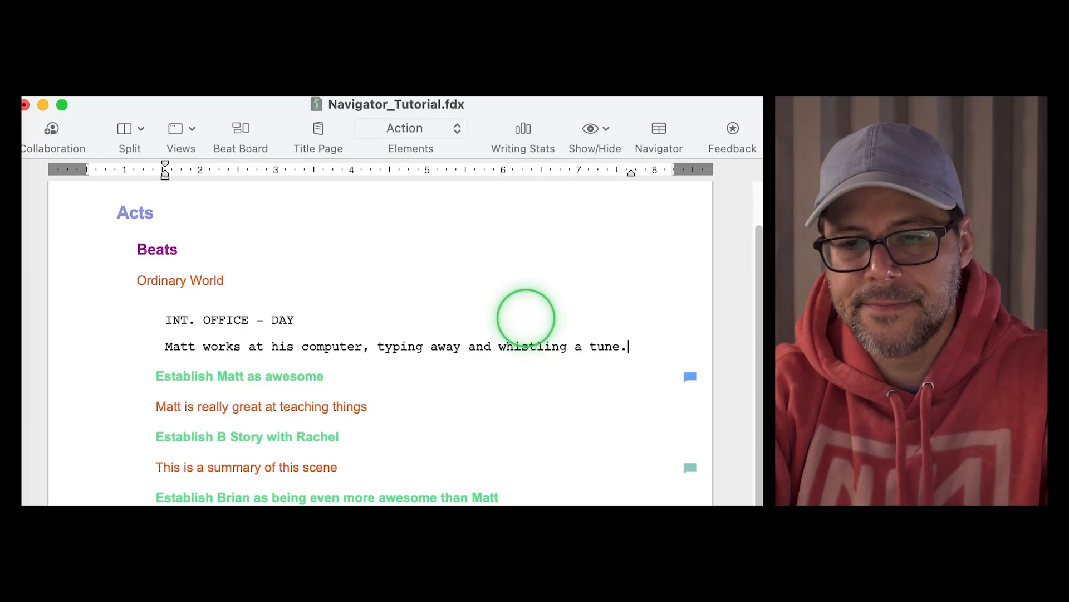
Add the first character's cue with the dialogue "I am literally whistling while I work!".
key(Return)
key(Tab)
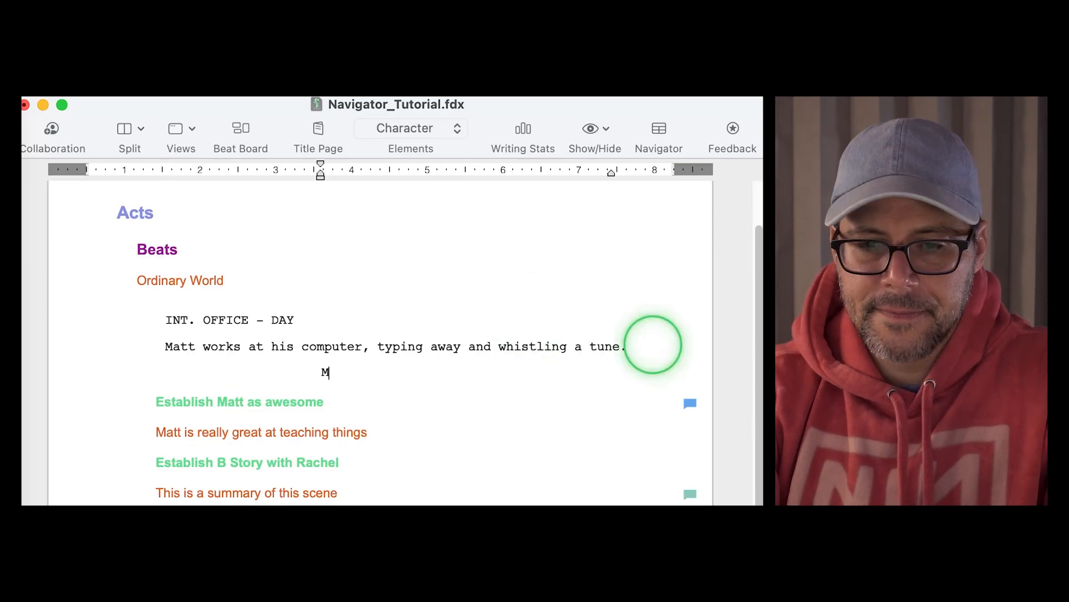
key(Return)
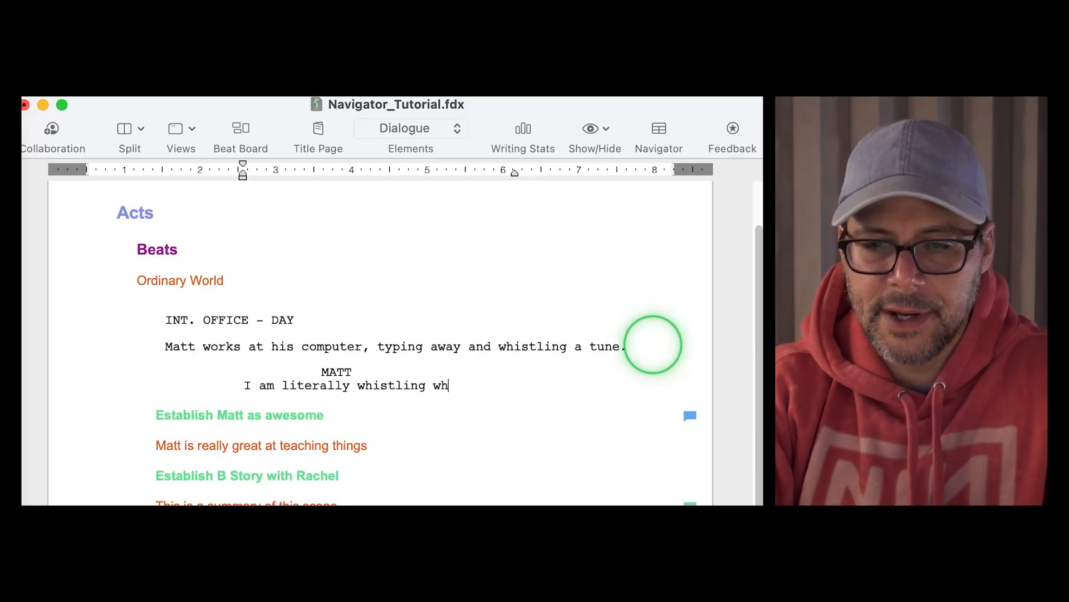
text(rk)
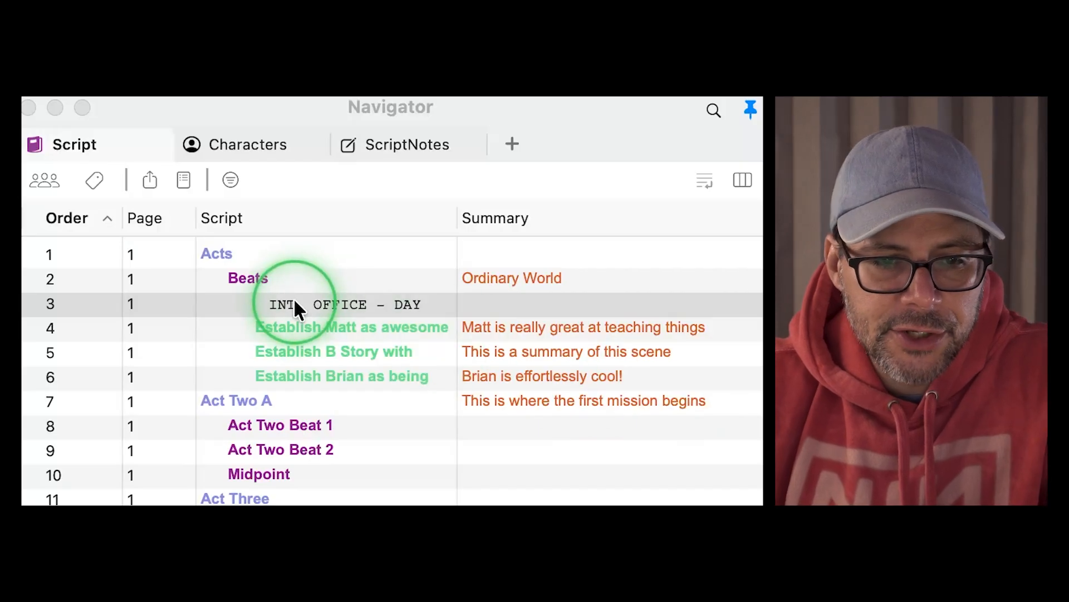
Move the "INT. OFFICE - DAY" scene below the first outline scene in the Navigator and hide the outline in the script.
drag(340, 302, 331, 341)
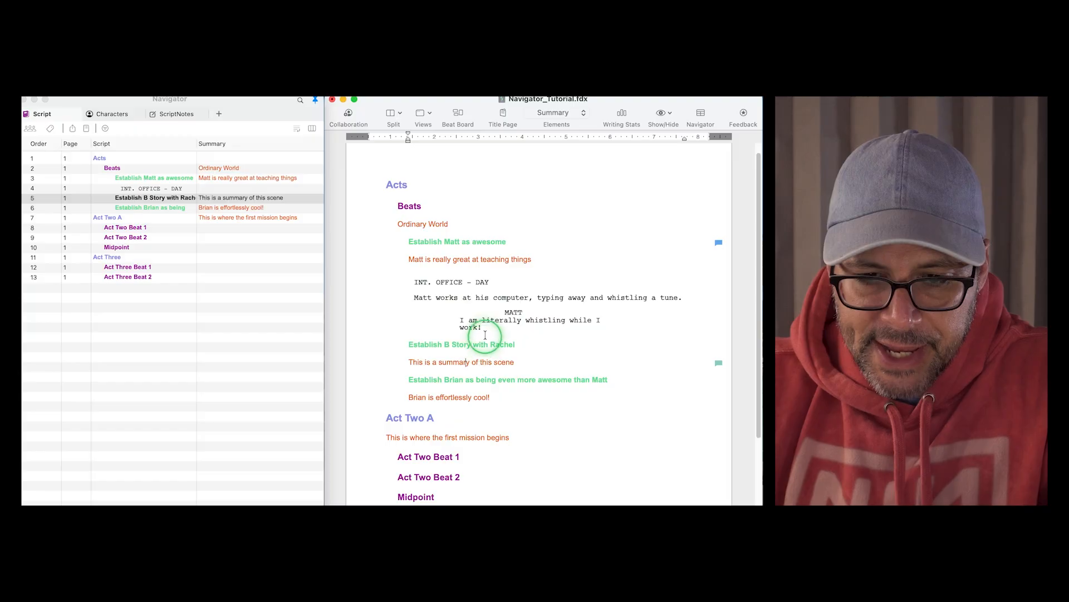
click(668, 113)
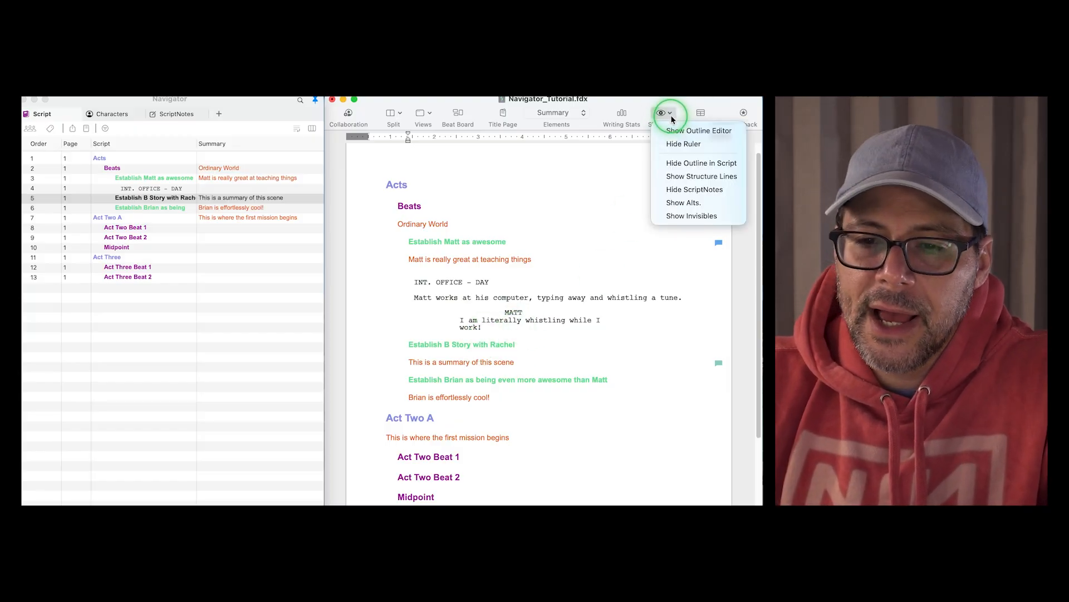
click(676, 163)
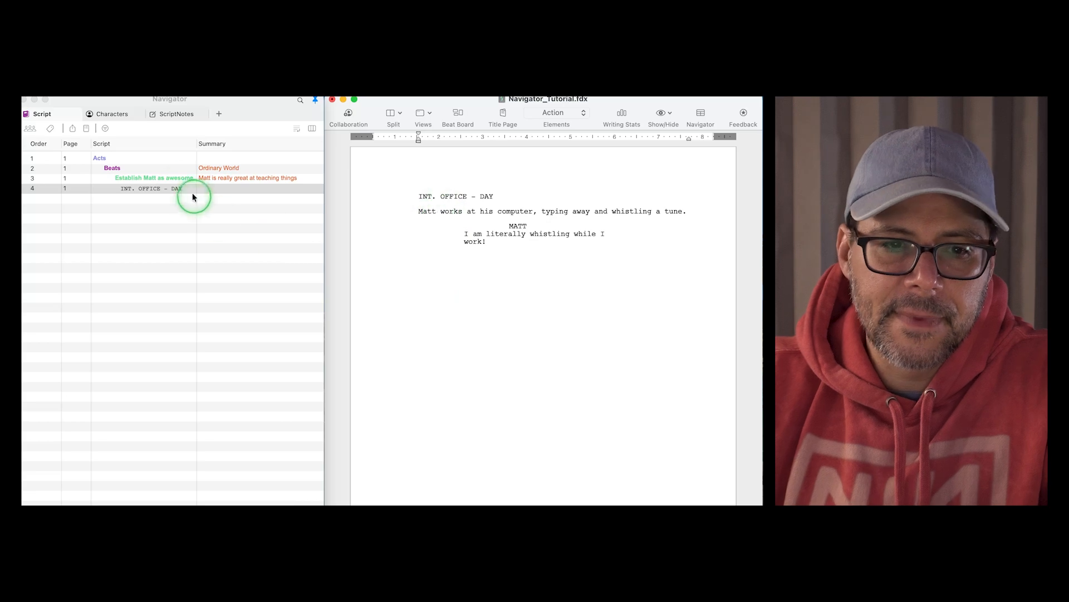
Close and reopen the Navigator to refresh its scene list.
click(201, 206)
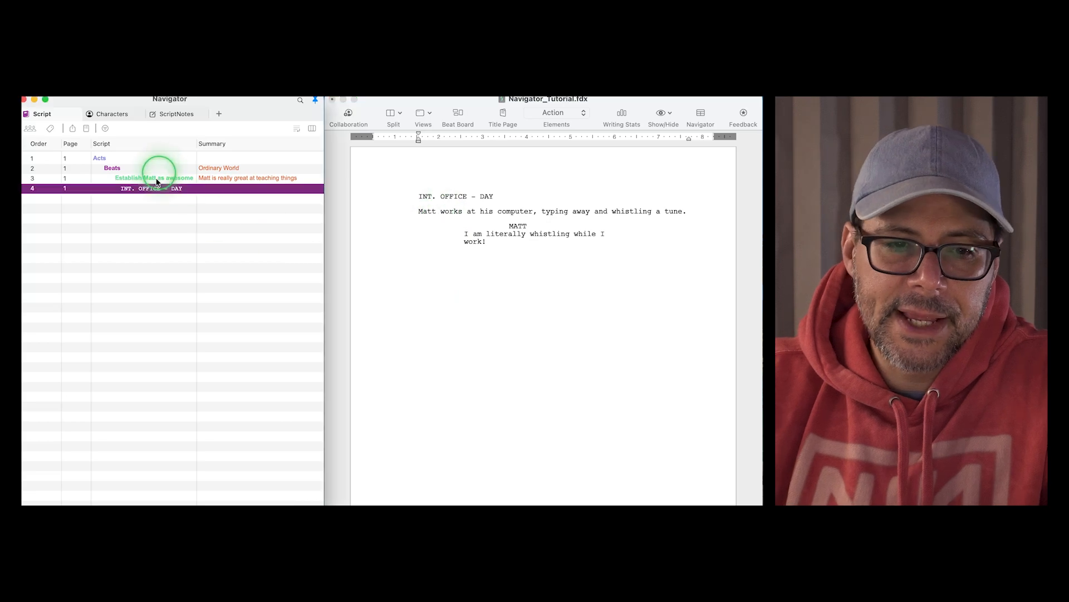
click(704, 118)
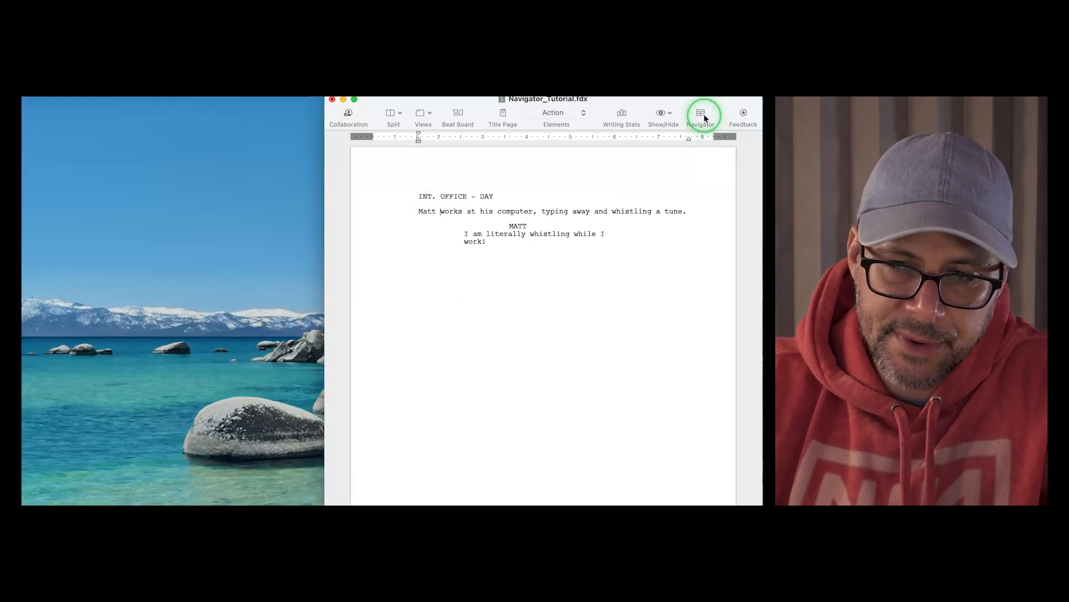
click(704, 117)
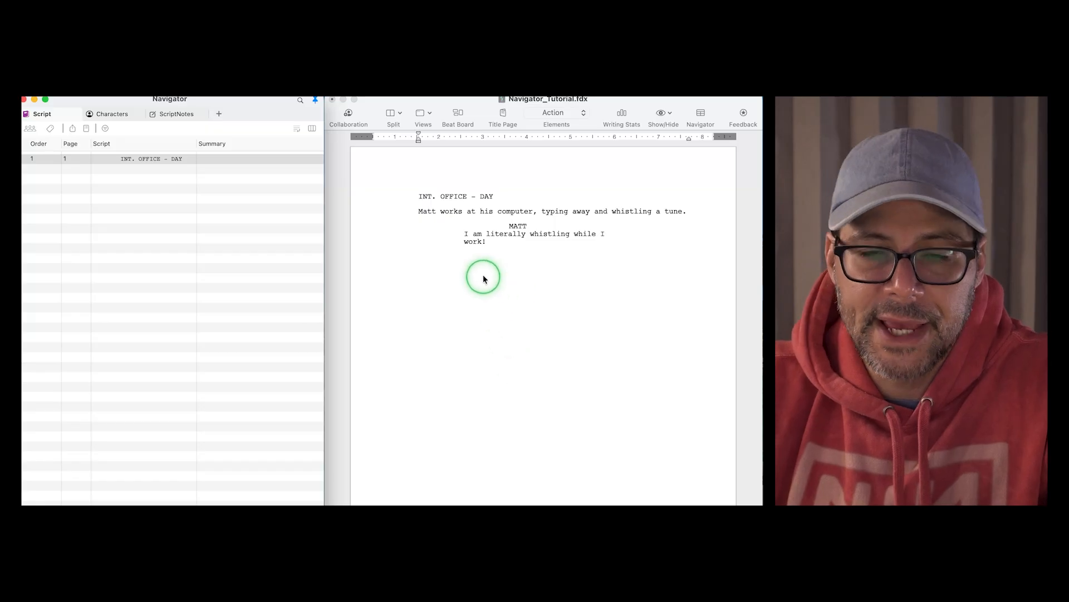
After the whistling dialogue, add an action line in which the second character "enters and rolls his eyes.".
click(499, 240)
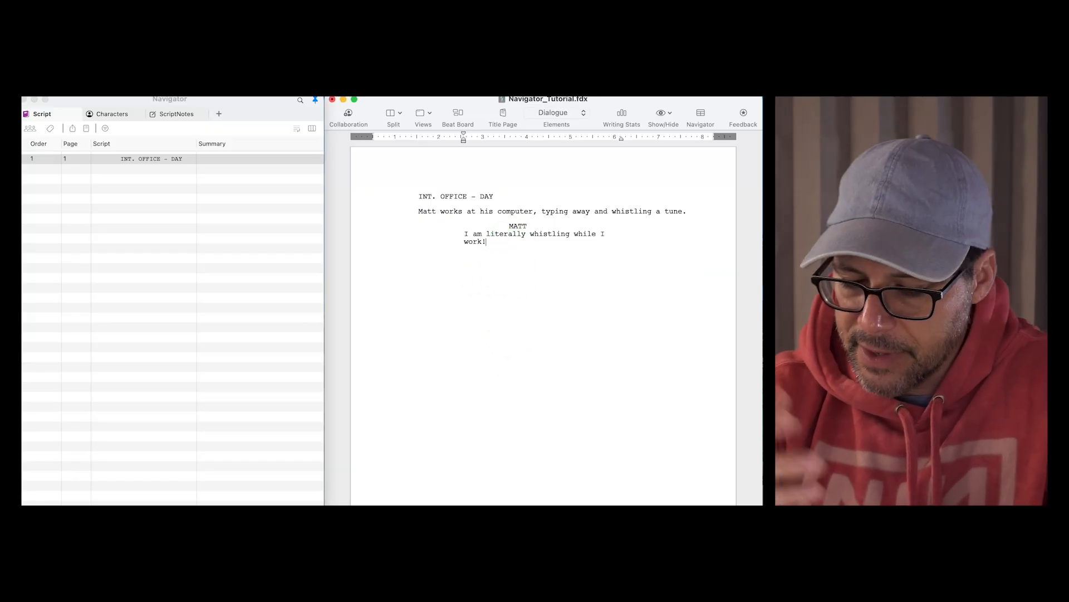
key(Return)
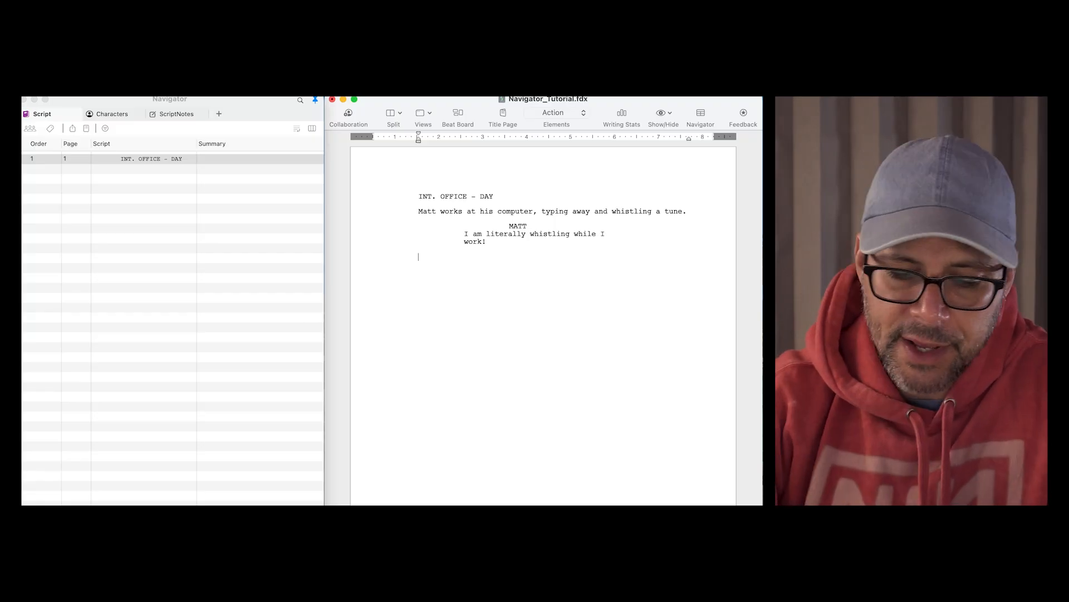
text(Brian enters and rolls his eye)
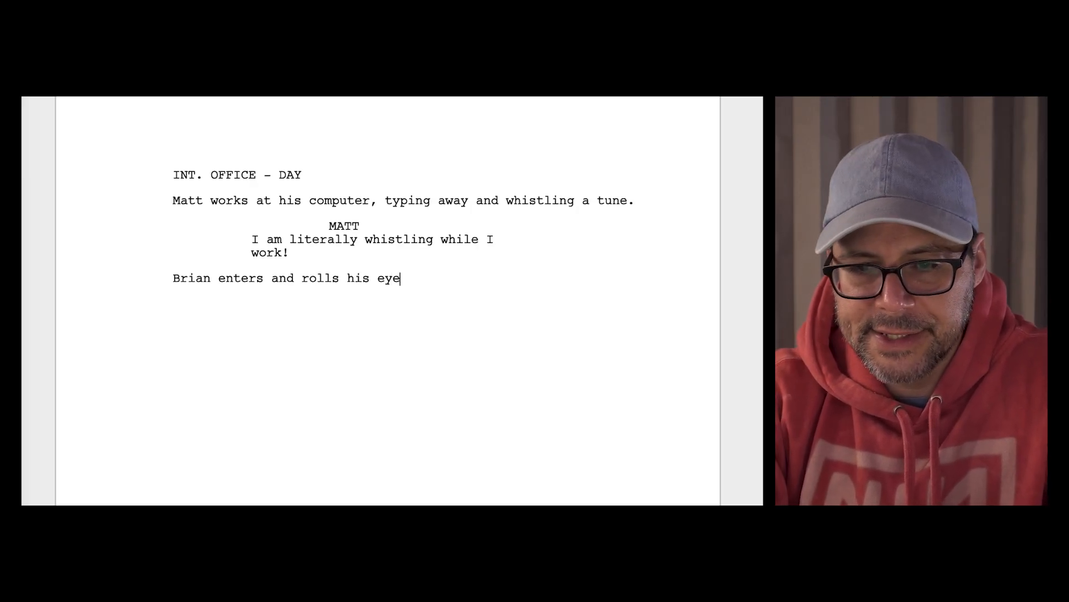
text(s.)
Add the second character's dialogue "Man, you're always whistling. Ever think about humming?" and an action line where he "laughs to himself and leaves.".
key(Return)
key(Tab)
text(BRI)
key(Return)
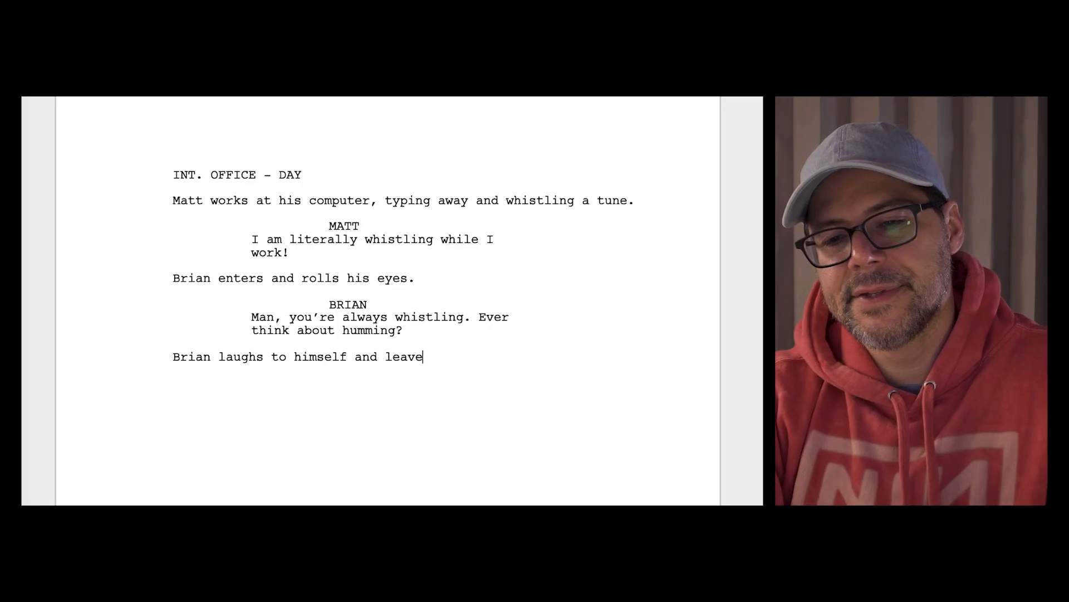
text(.)
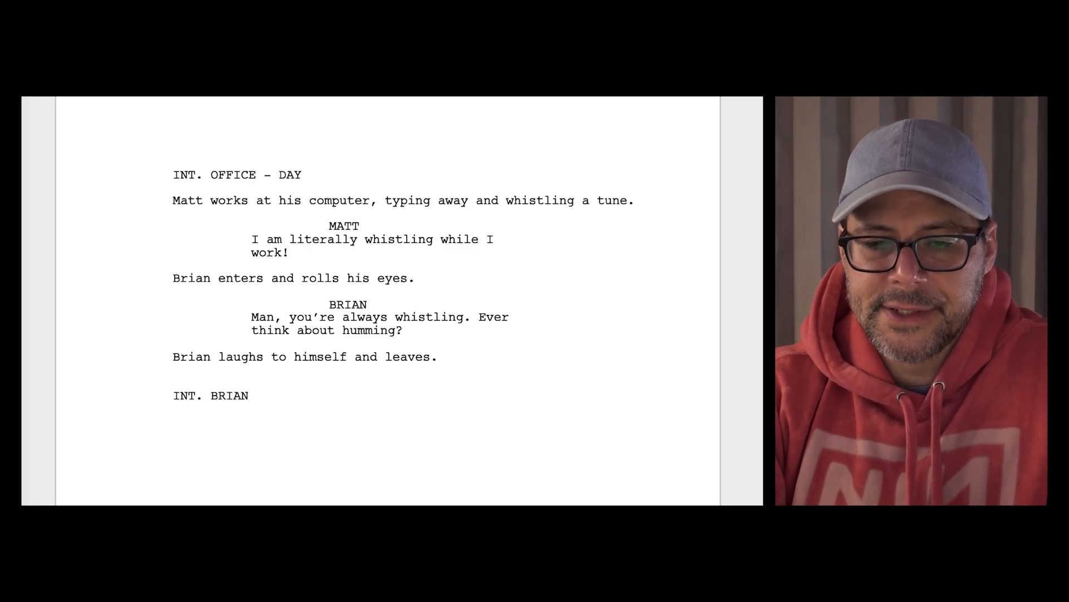
Write a second interior day scene in the second character's office, describing its cool posters and other cool things and why he is cooler.
text(DAY)
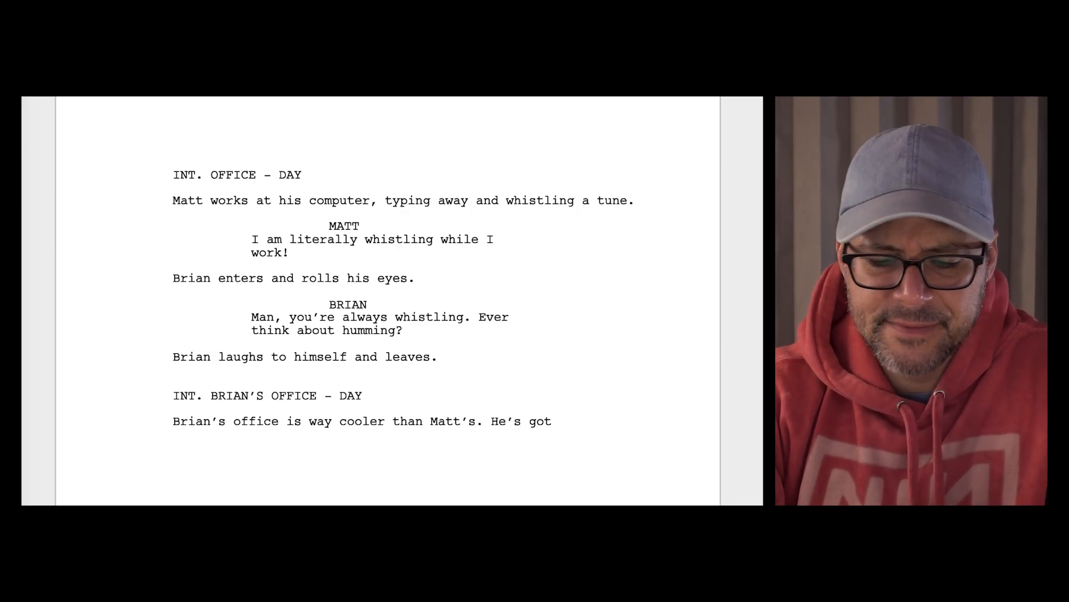
text(rs on the wall and all sor)
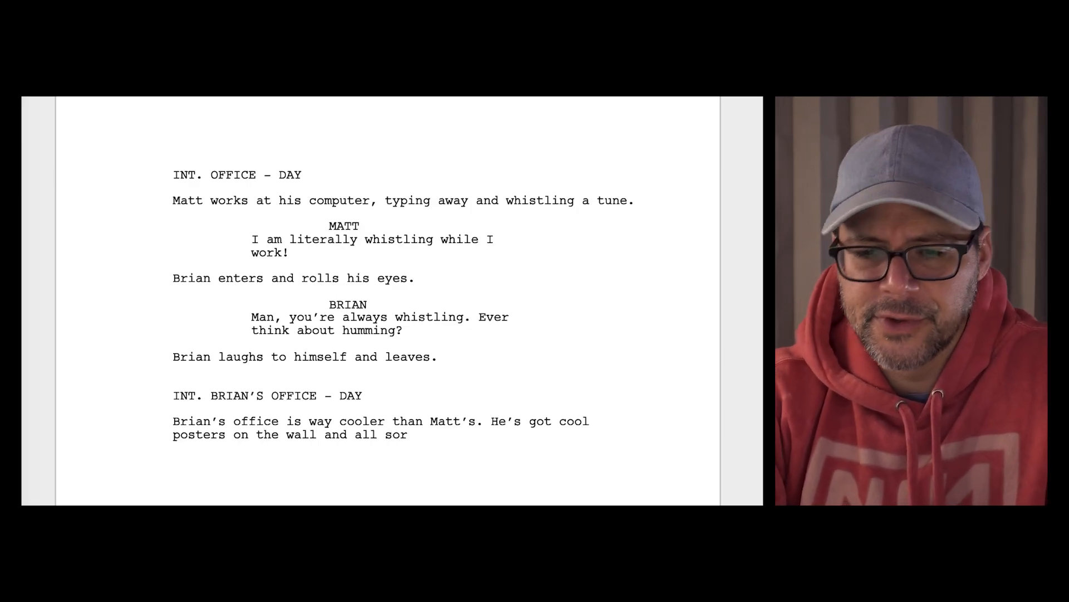
text(other cool thing)
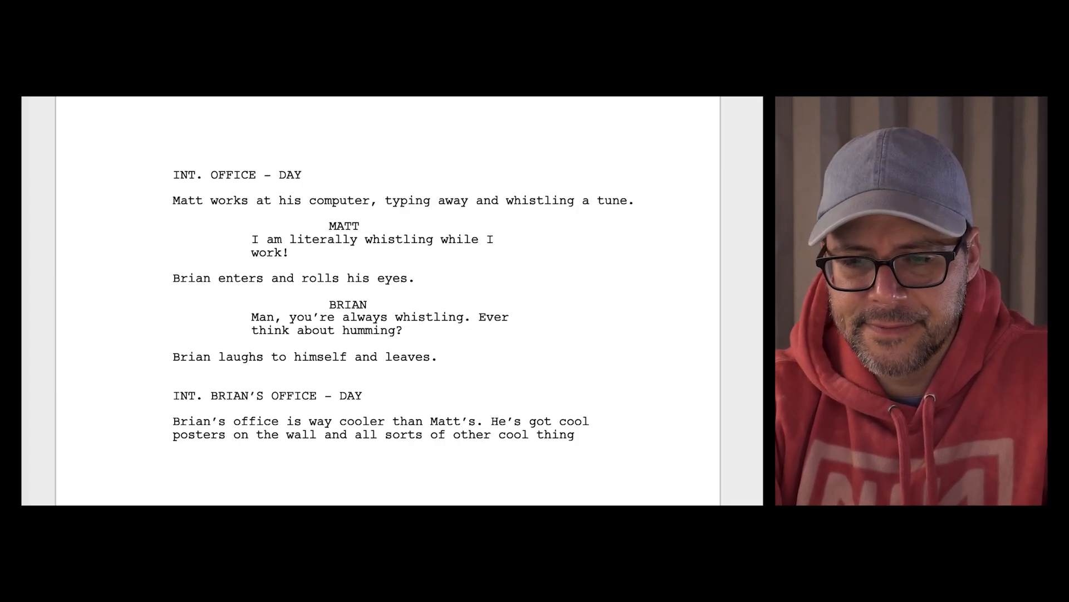
text(Why?)
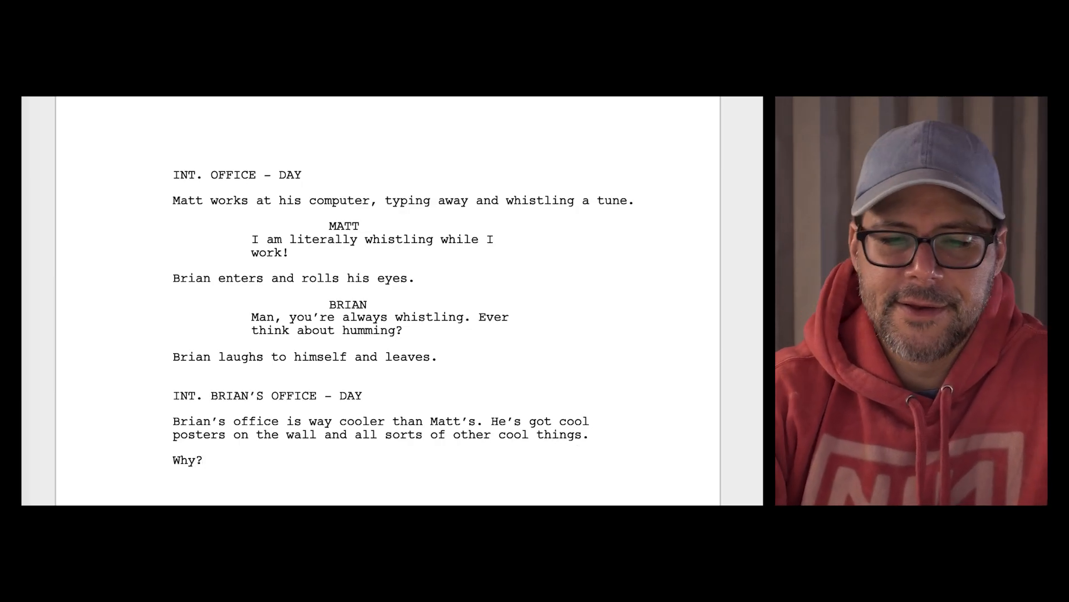
text( Becauyse Brian is coo)
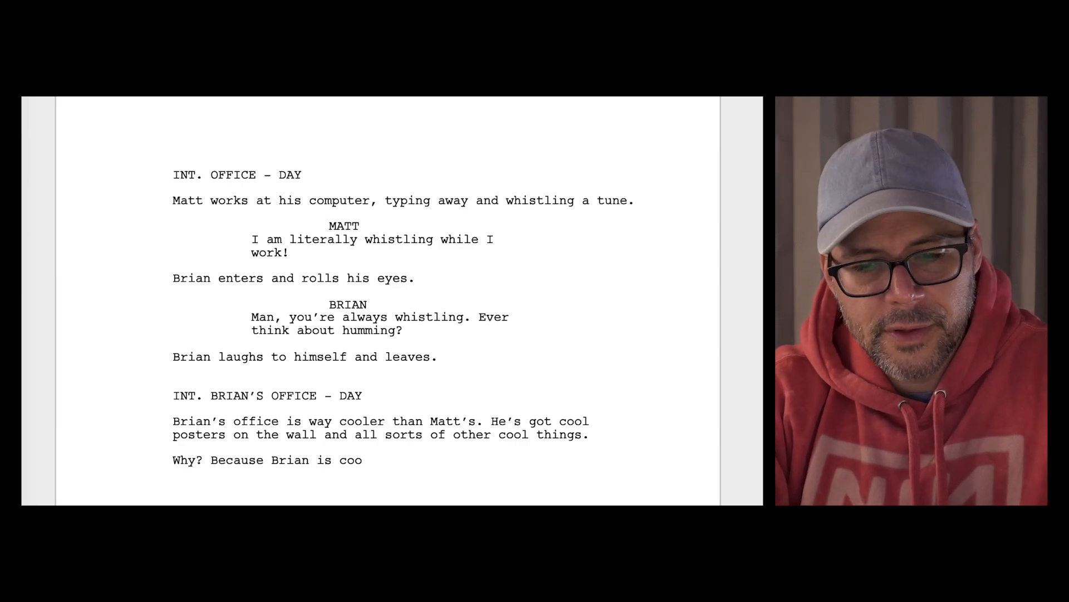
text(ler than Matt.)
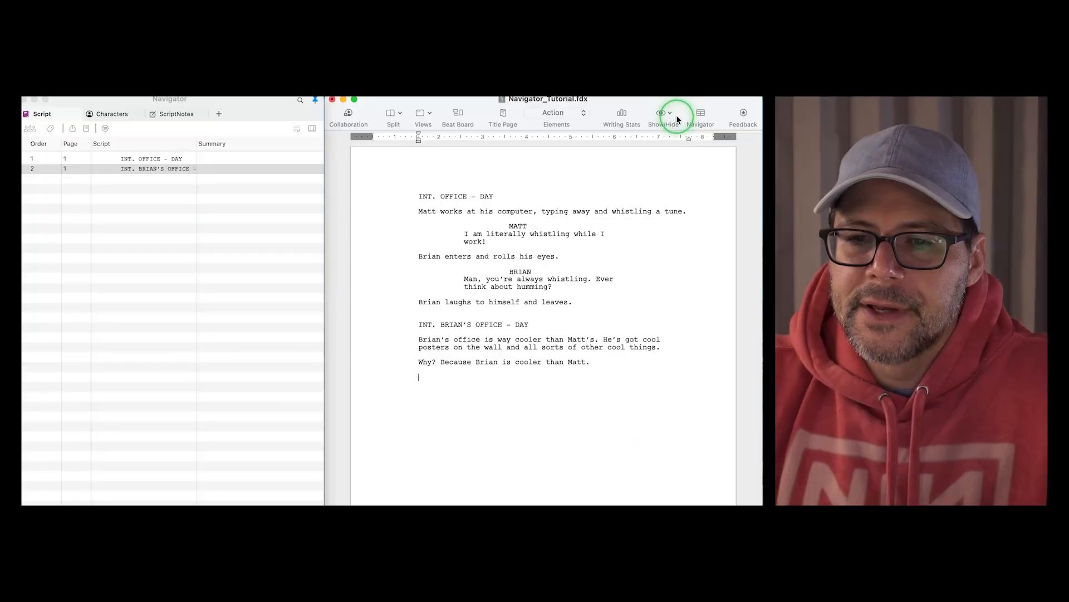
Show the outline in the script again and select the third outline scene in the Navigator, the one summarized as "effortlessly cool".
click(673, 113)
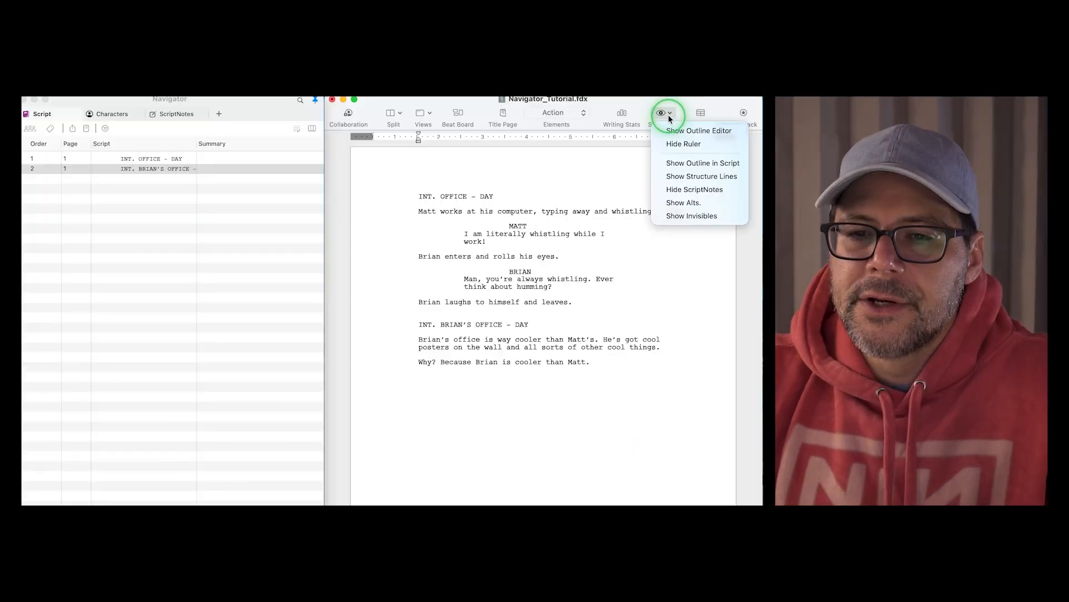
click(689, 168)
click(102, 219)
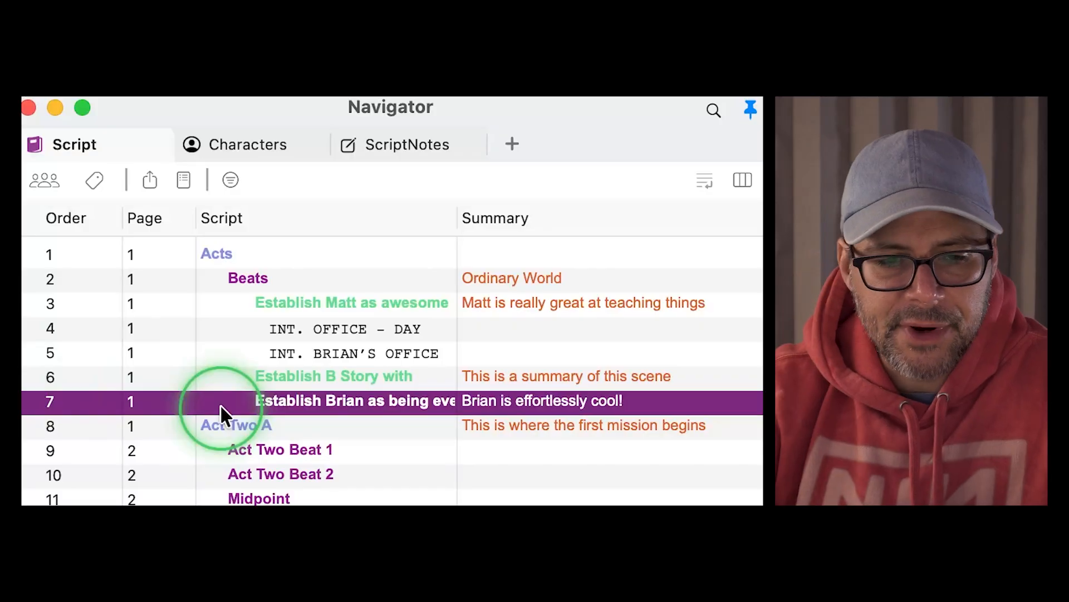
click(332, 376)
click(430, 394)
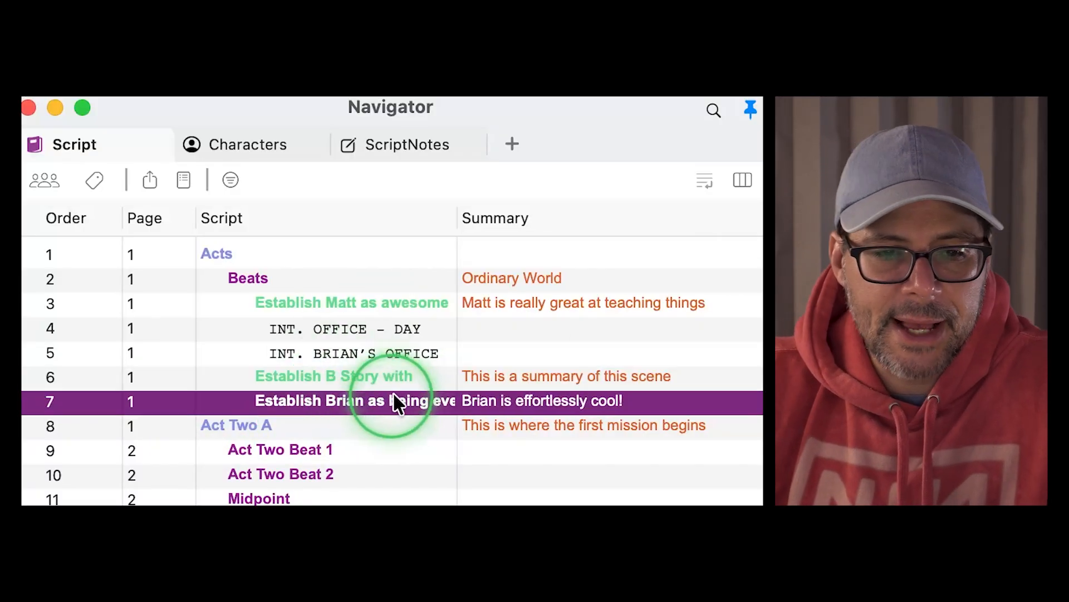
Move the second office scene in the Navigator beneath the third outline scene, the one summarized as "effortlessly cool".
click(401, 373)
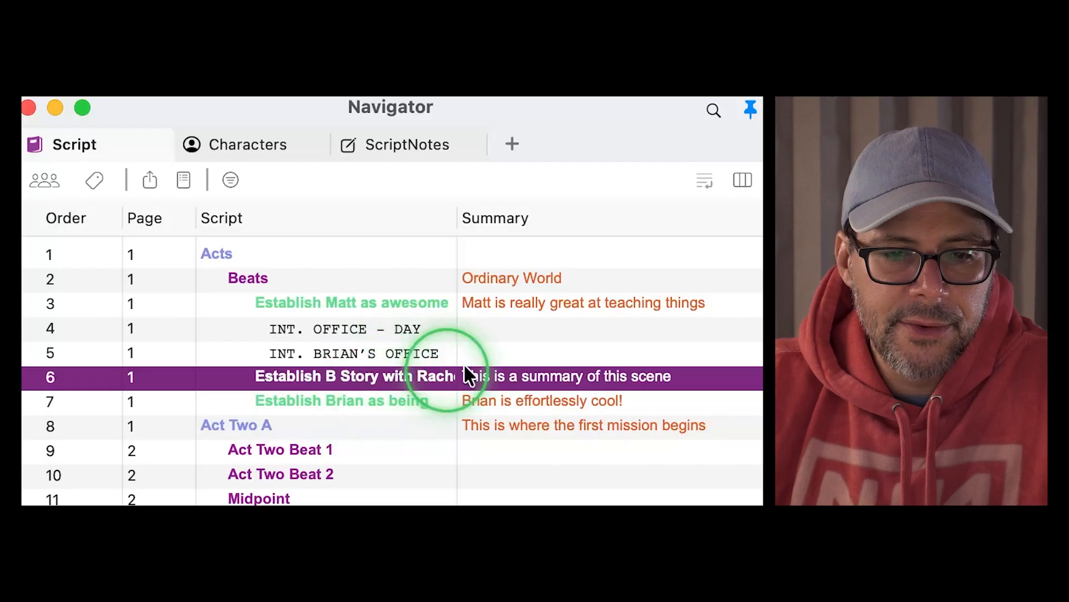
click(330, 399)
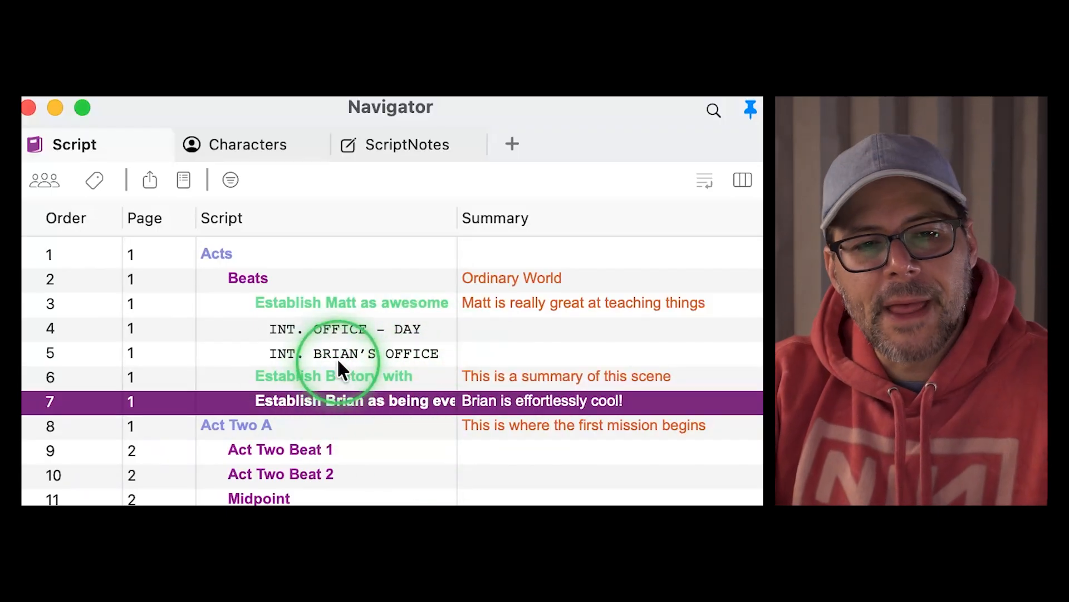
click(340, 352)
drag(336, 353, 333, 426)
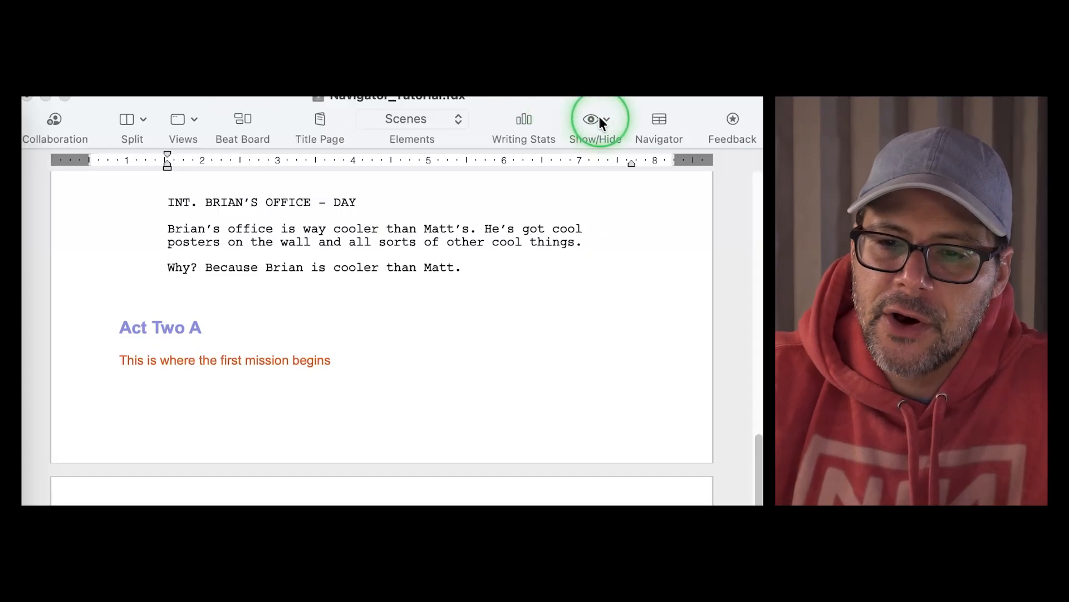
Show the Outline Editor and rename its "Acts" row to "Acts New".
click(600, 116)
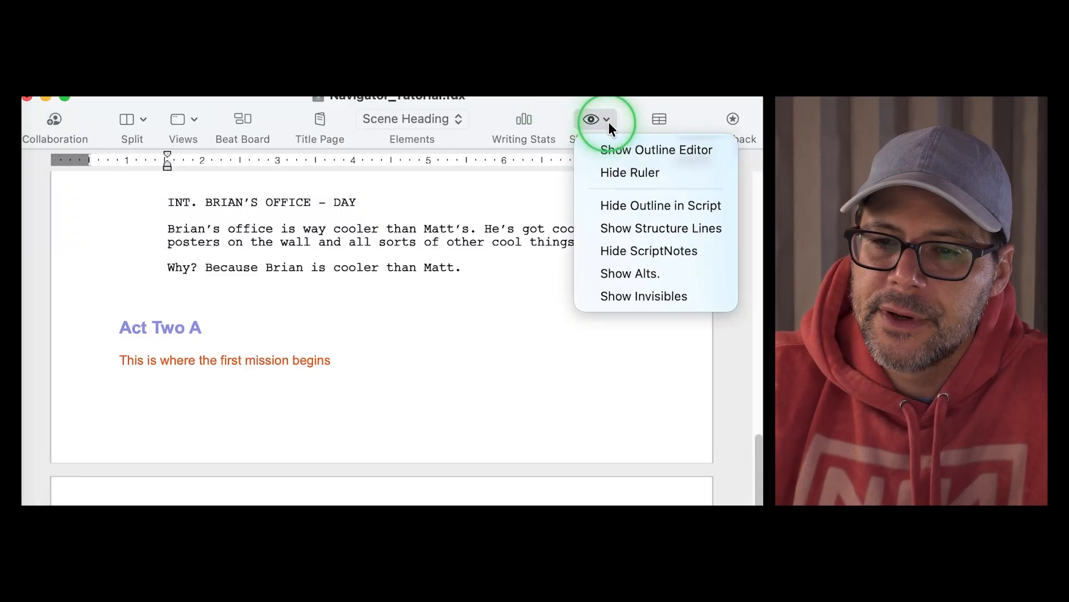
click(649, 149)
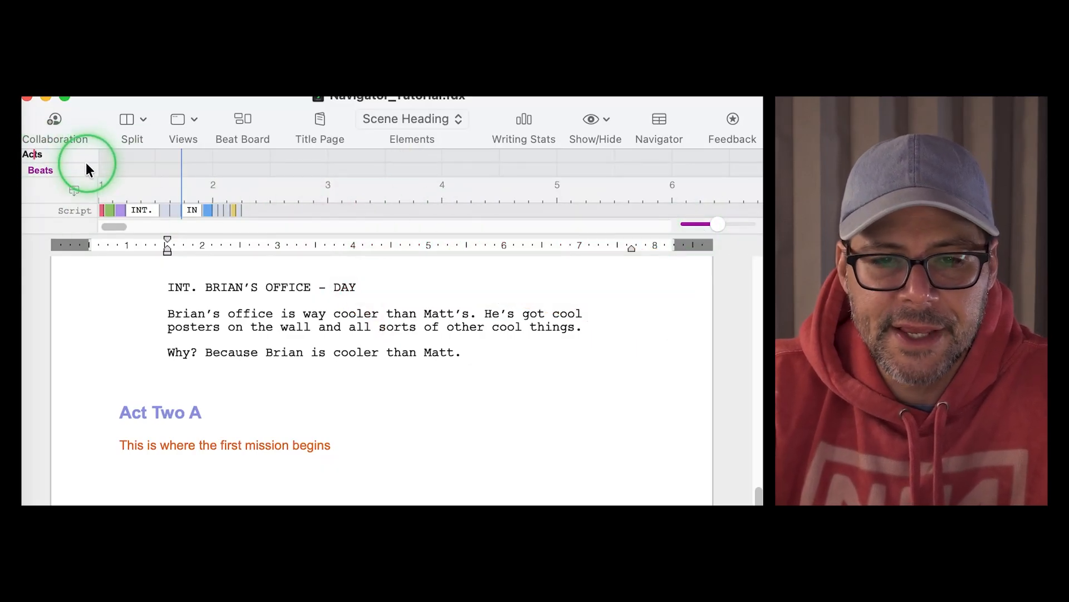
click(42, 156)
text(New)
key(Return)
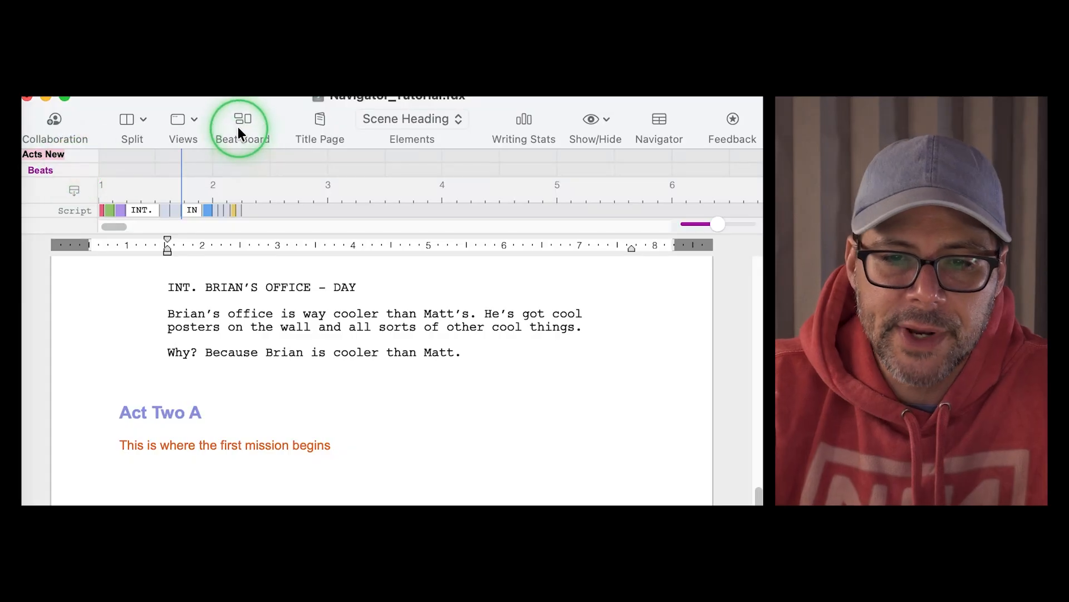
Create Beat Board beats titled "Act One", "Act Two A" and "Act Two B", and place "Act One" at the start of the "Acts New" outline row.
click(240, 124)
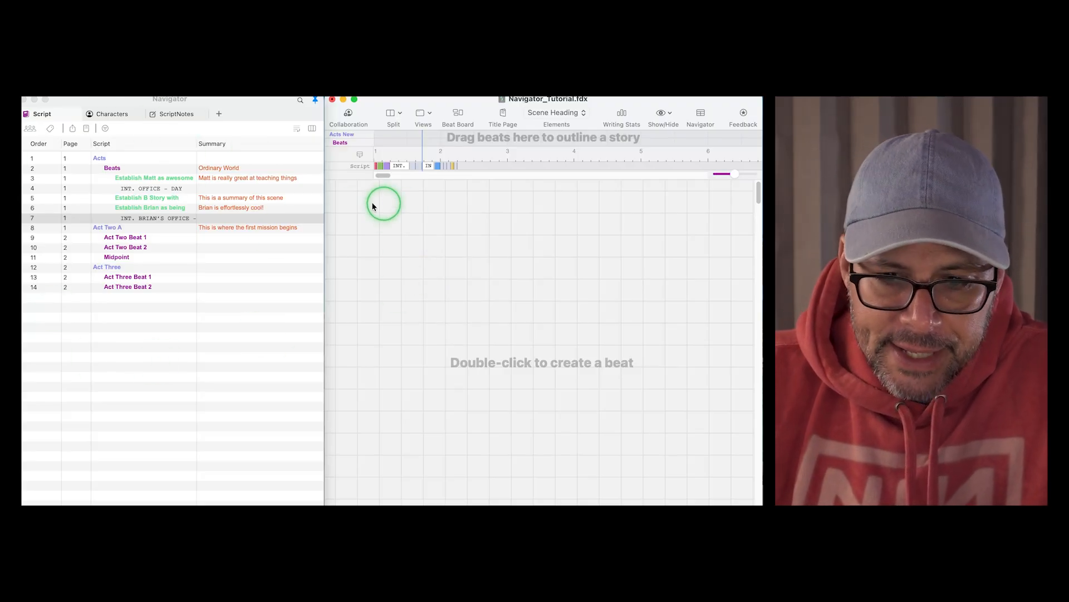
double_click(416, 256)
text(Act O)
text(ne)
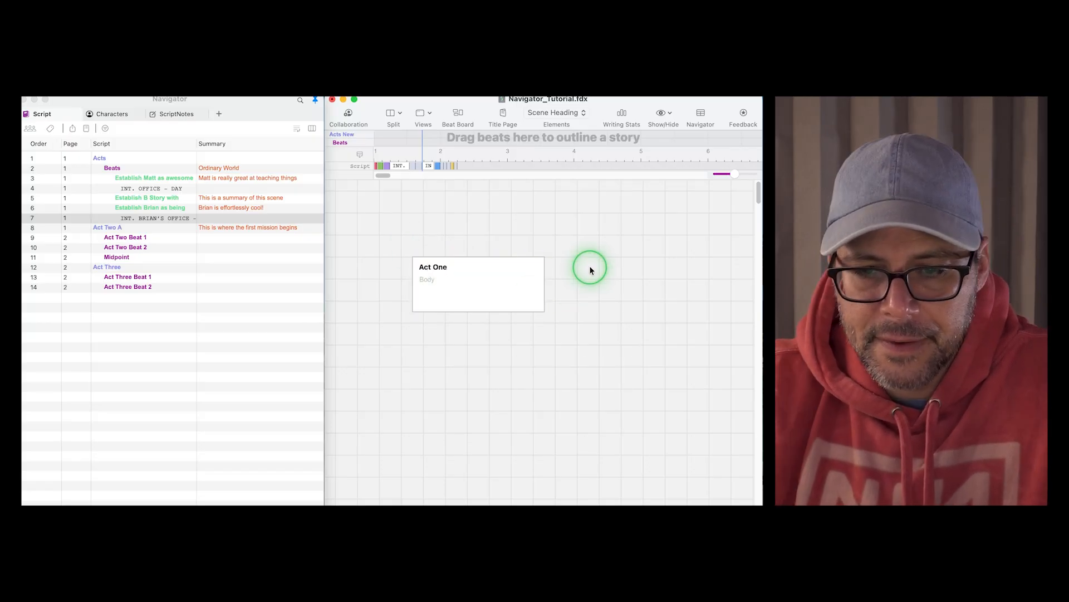
double_click(589, 267)
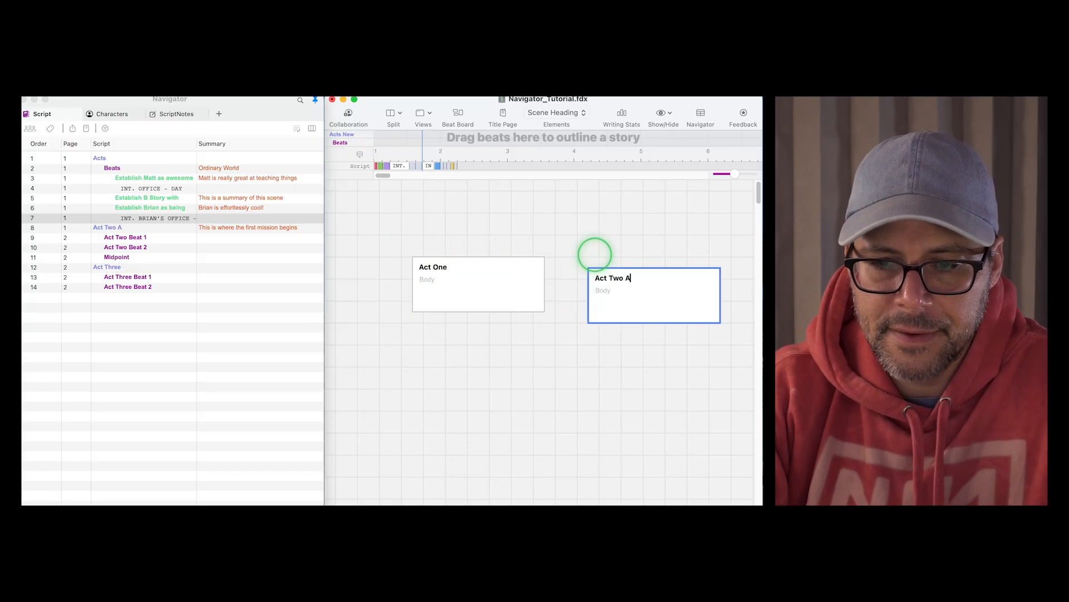
double_click(429, 333)
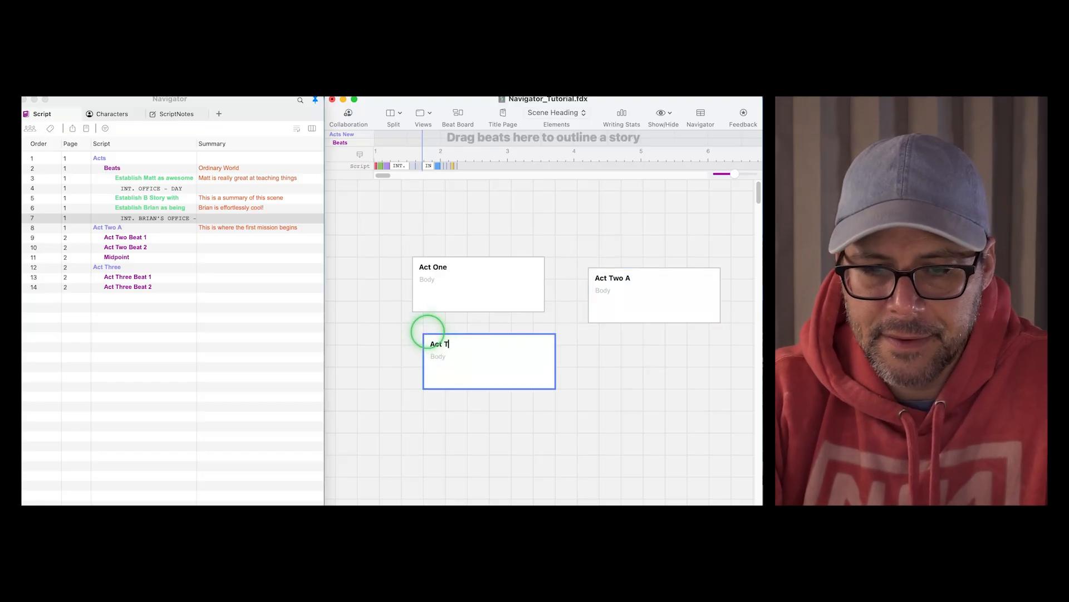
click(572, 376)
drag(439, 266, 467, 134)
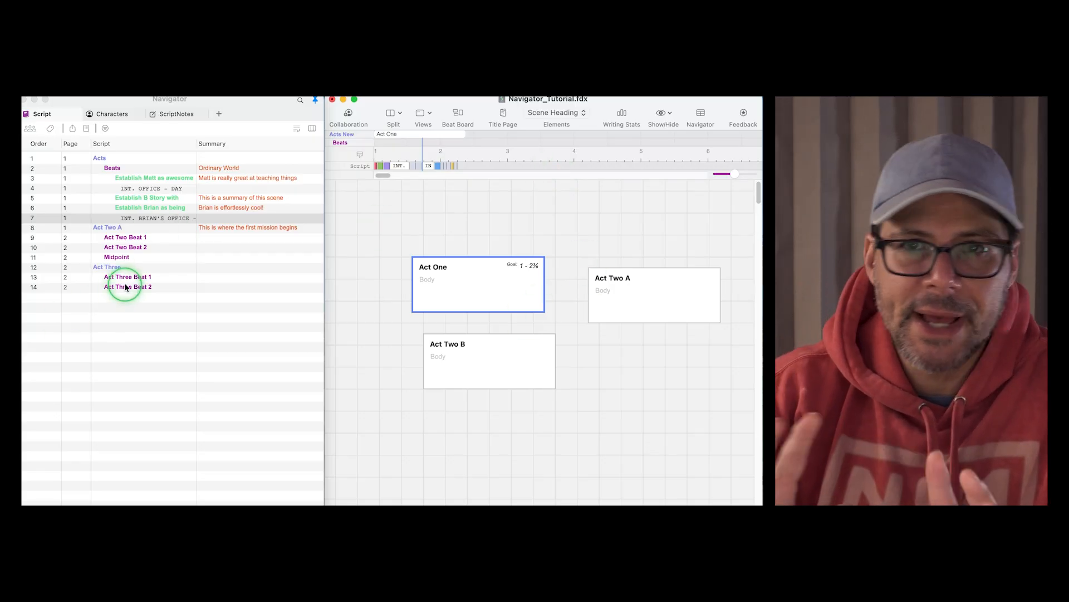
Hide the Outline Editor and return from the Beat Board to the script in Page View.
click(663, 113)
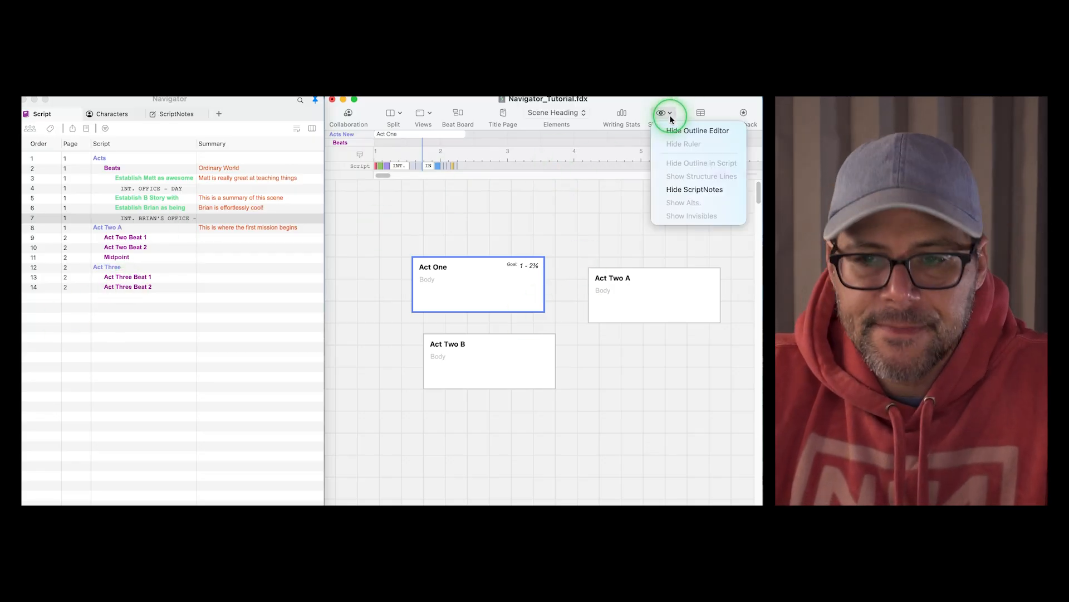
click(675, 131)
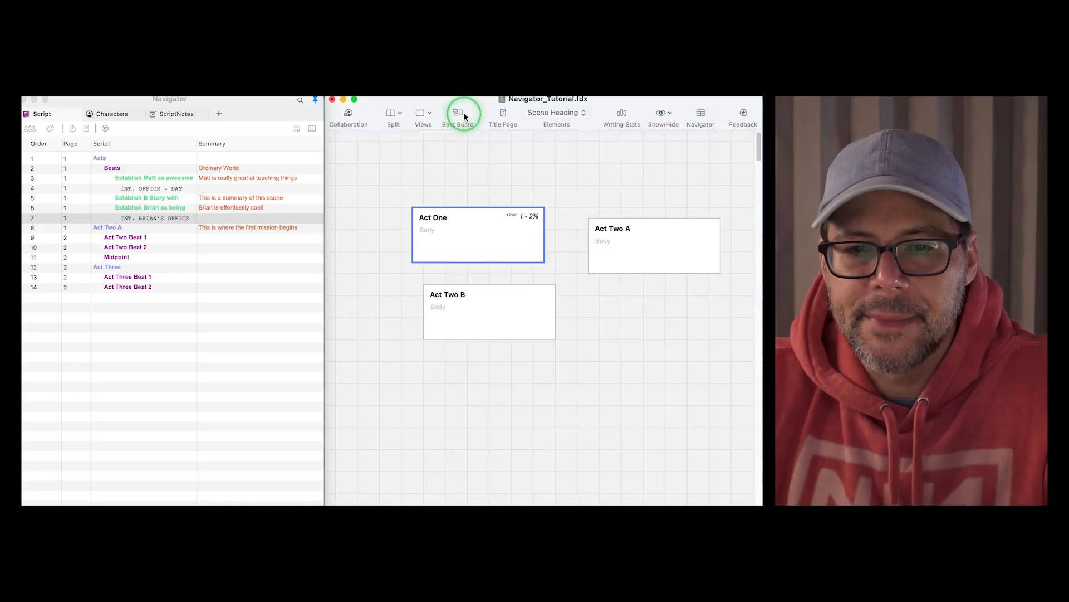
click(430, 114)
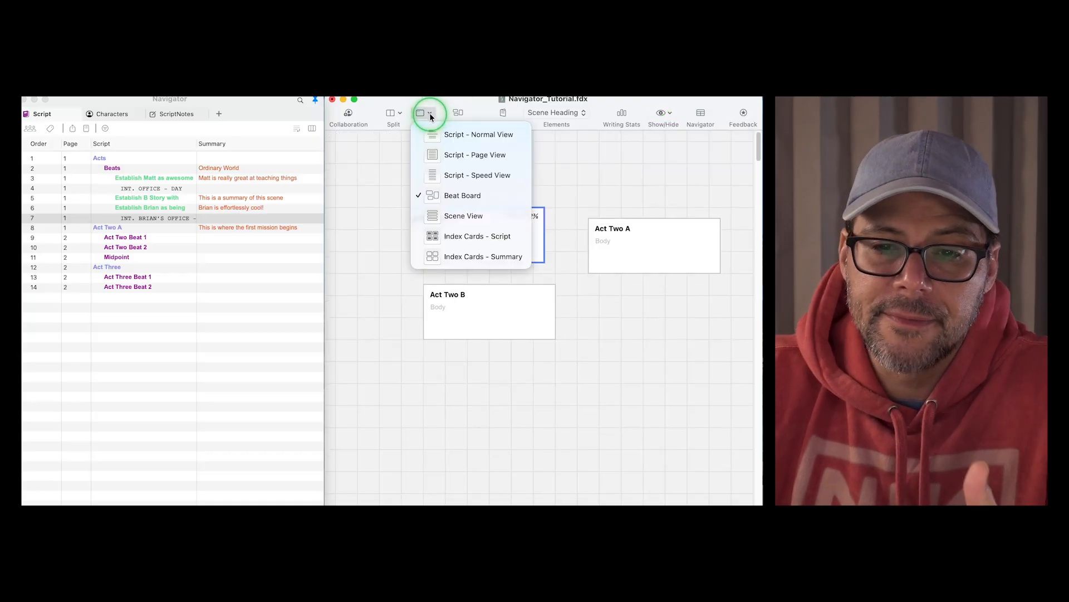
click(452, 153)
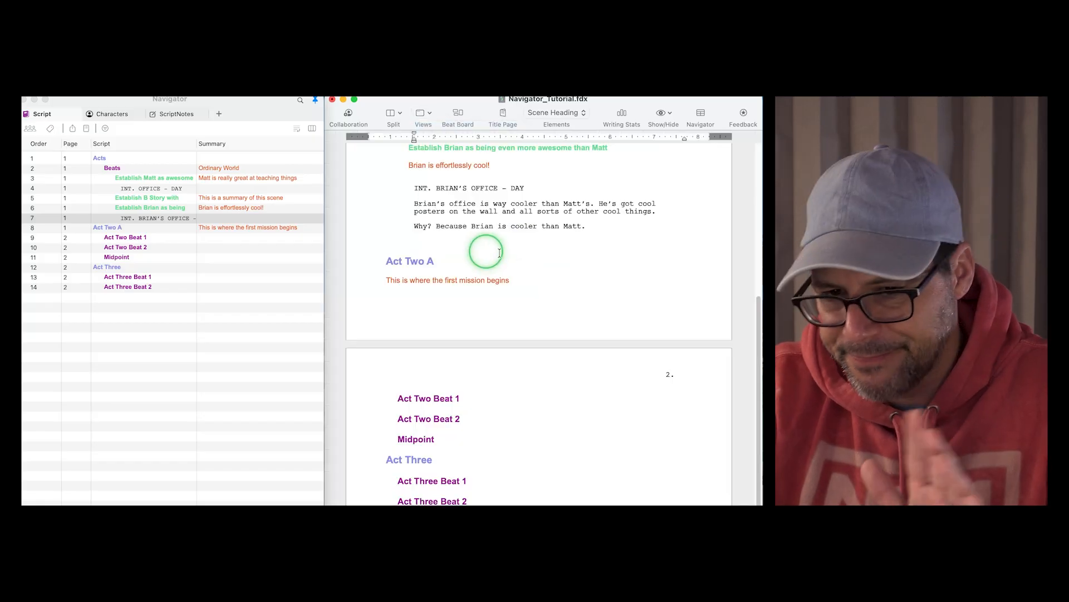